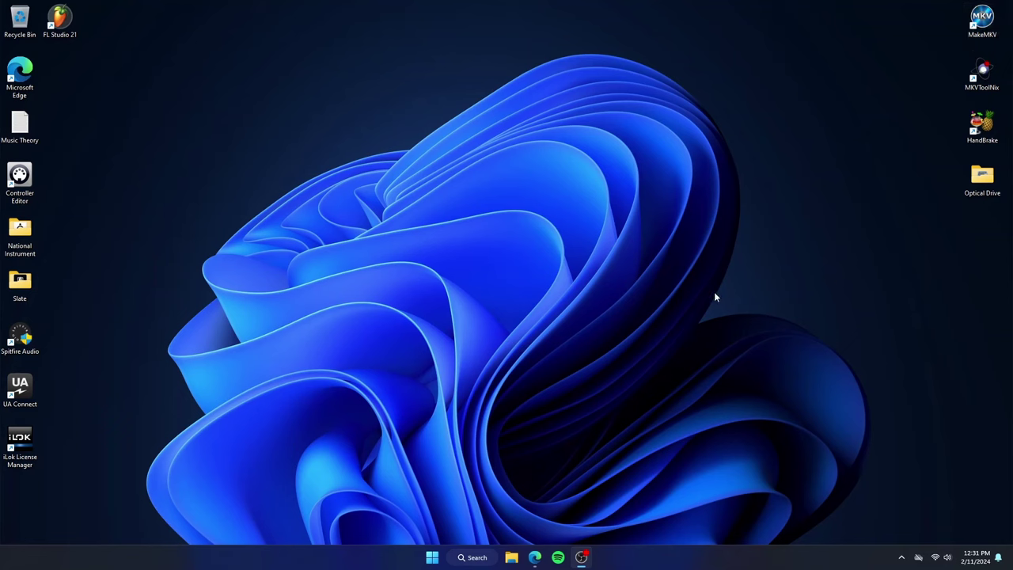
Step: Bring Edge back, then close the HandBrake and MakeMKV tabs so only the Plex library remains
{"action": "left_click", "coordinate": [535, 557]}
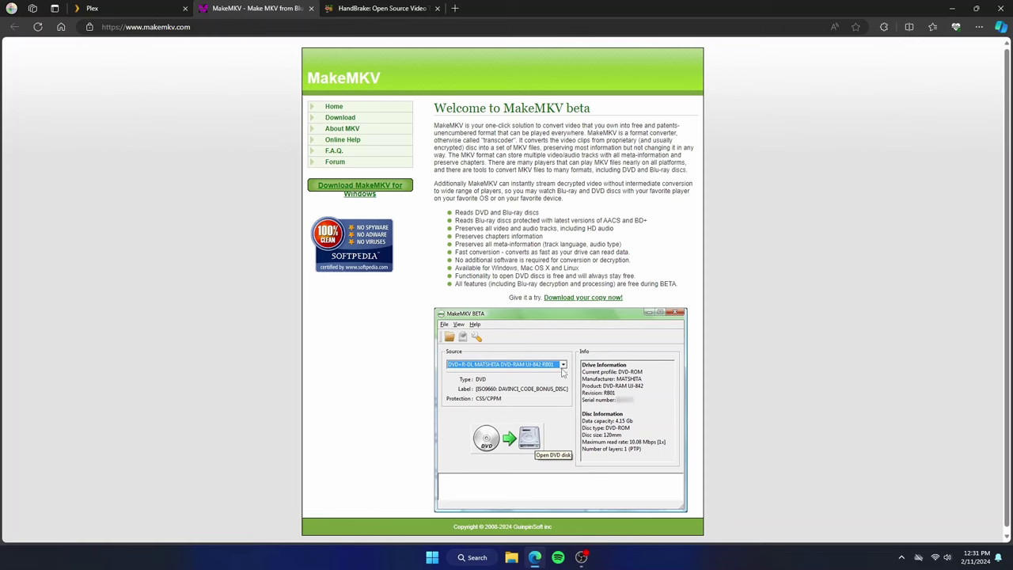
{"action": "left_click", "coordinate": [392, 9]}
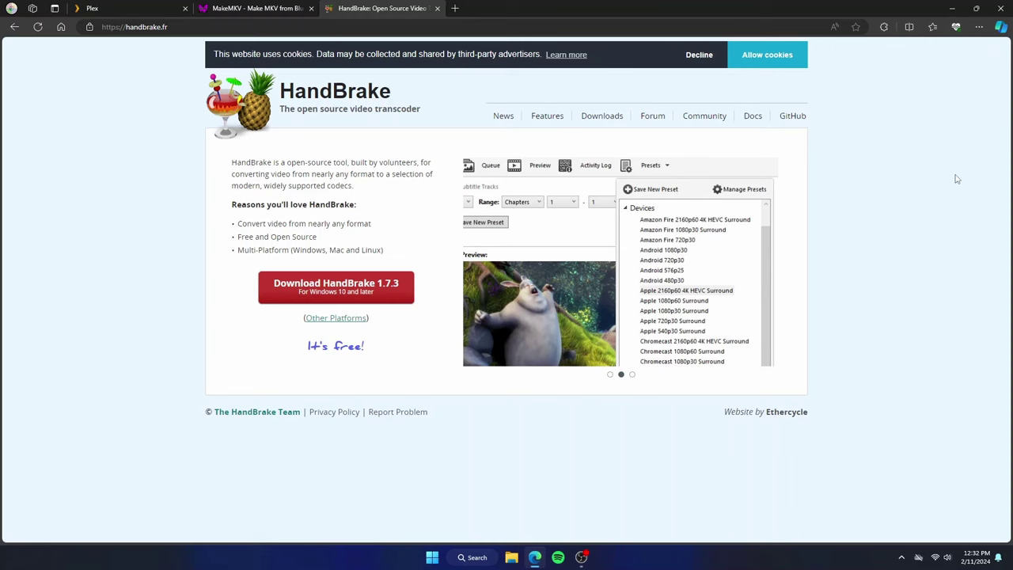
{"action": "left_click", "coordinate": [438, 9]}
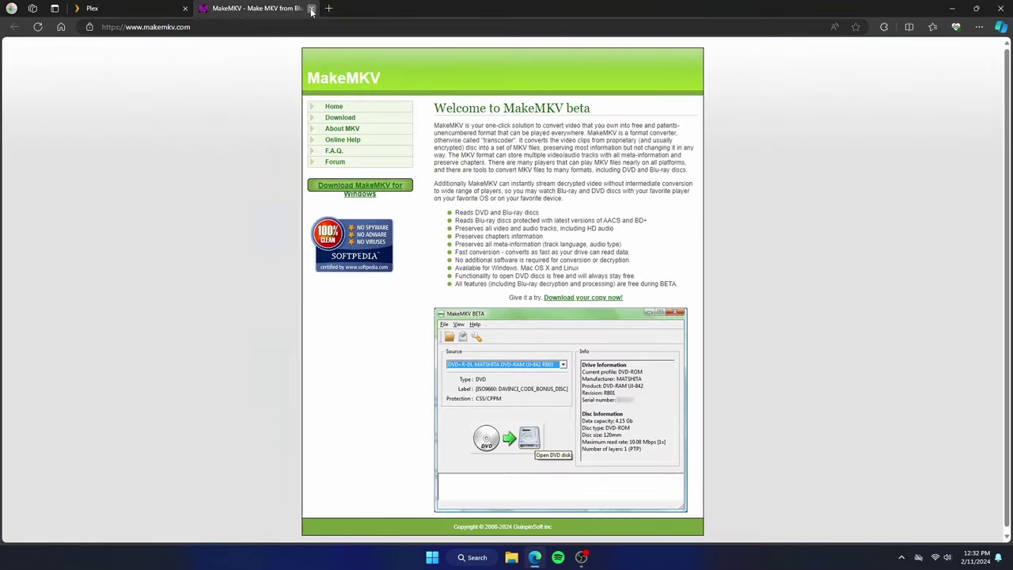
{"action": "left_click", "coordinate": [311, 8]}
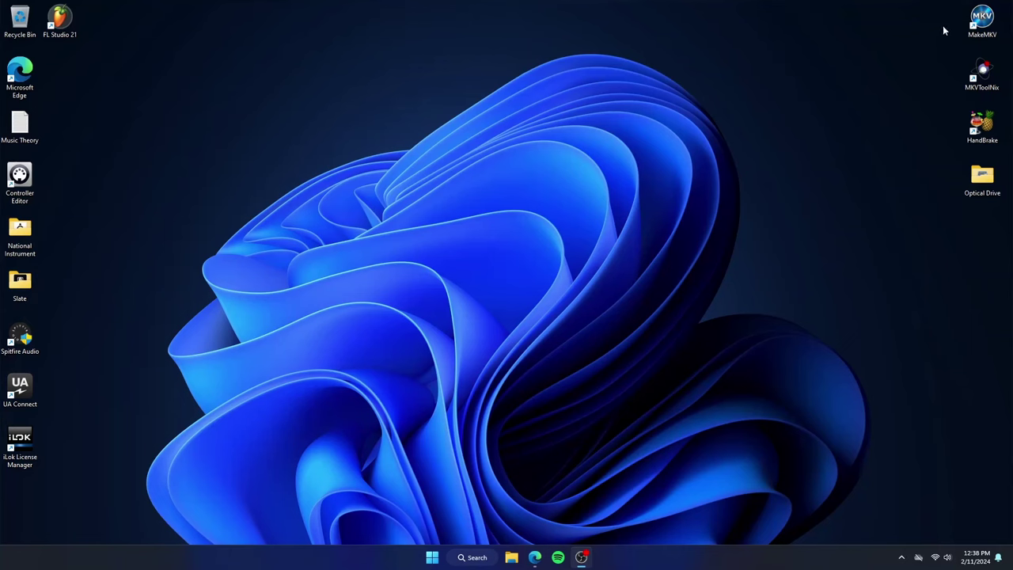
Step: Launch MakeMKV, centre its window, and keep the BD-RE drive as source for THE_HANGOVER disc
{"action": "double_click", "coordinate": [982, 19]}
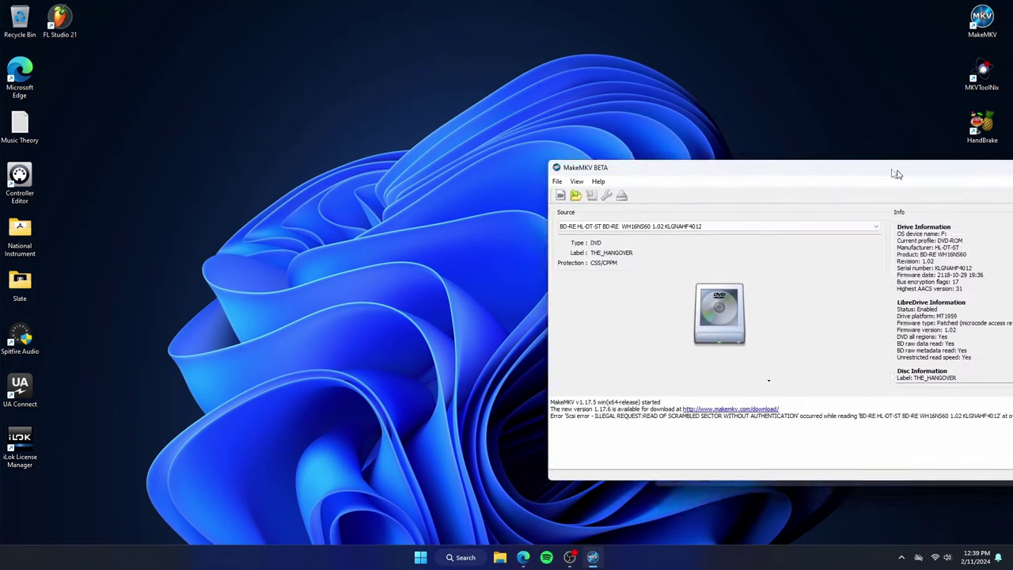
{"action": "left_click_drag", "start_coordinate": [897, 172], "coordinate": [535, 92]}
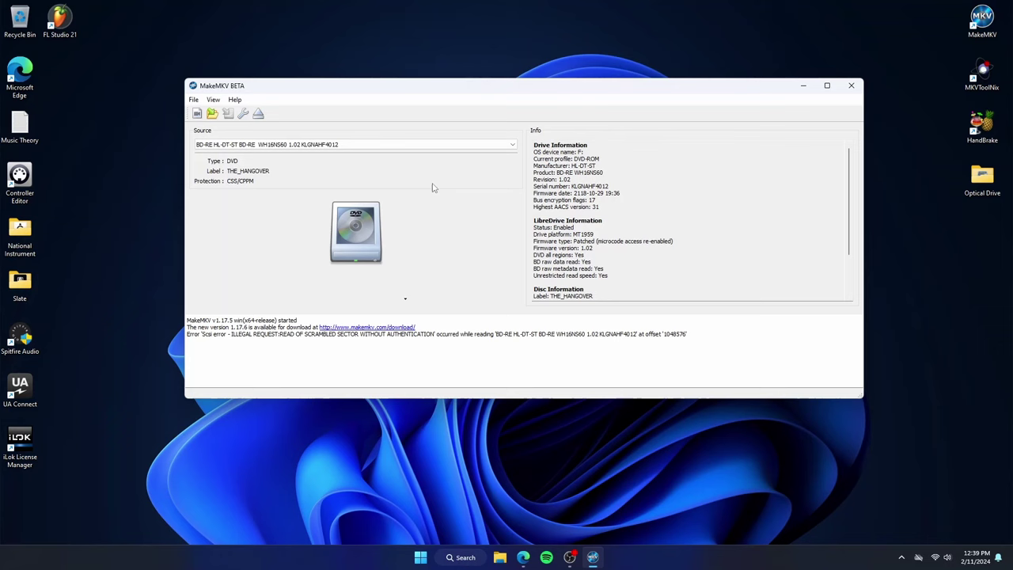
{"action": "left_click", "coordinate": [513, 145]}
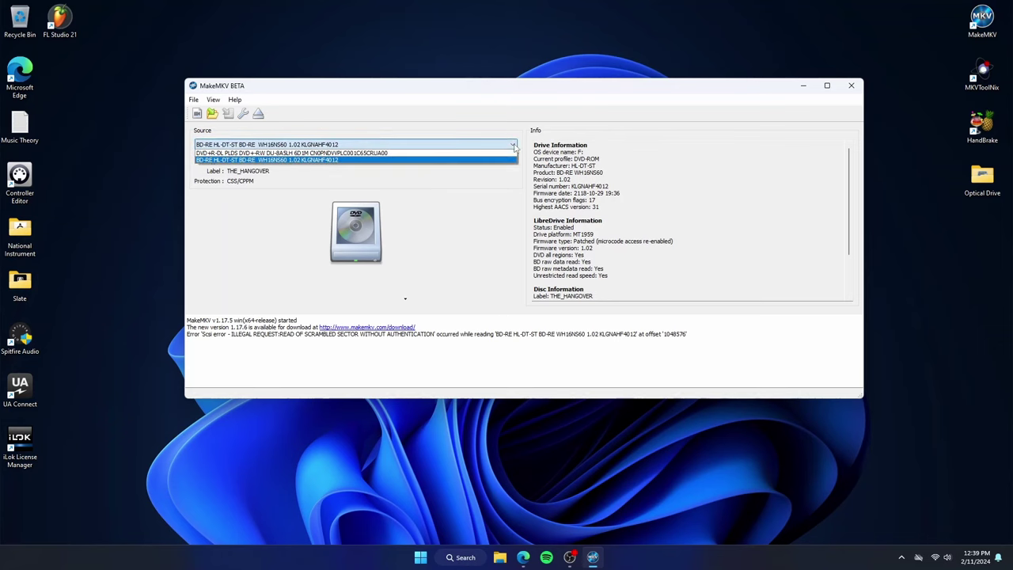
{"action": "left_click", "coordinate": [305, 160]}
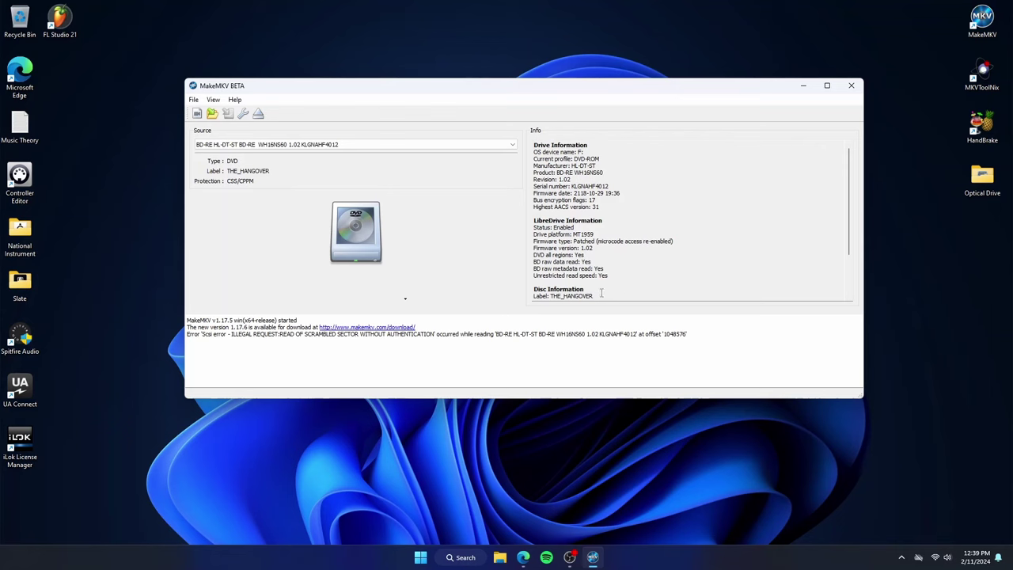
{"action": "scroll", "coordinate": [650, 250], "scroll_direction": "down", "scroll_amount": 3}
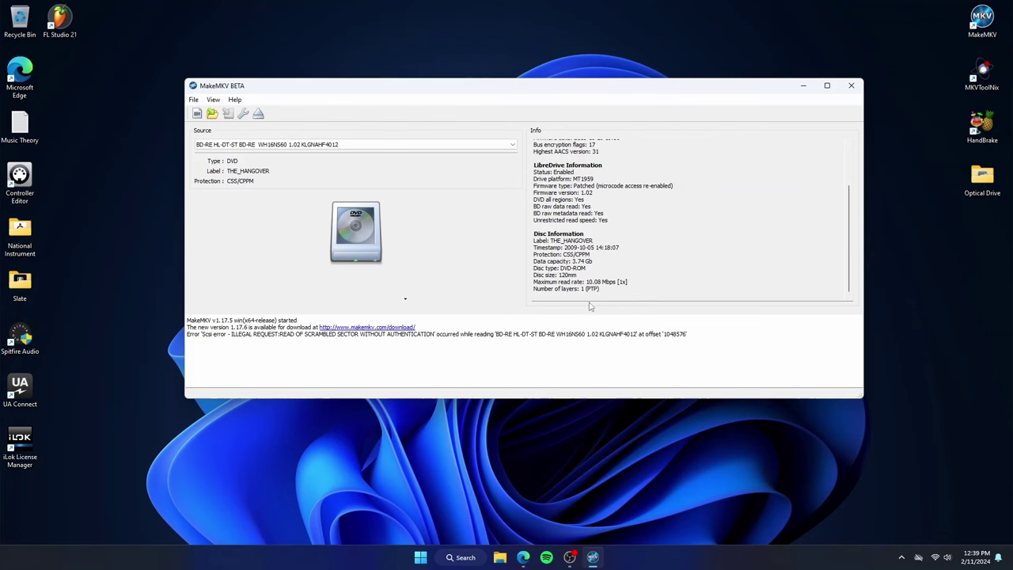
{"action": "scroll", "coordinate": [591, 301], "scroll_direction": "up", "scroll_amount": 3}
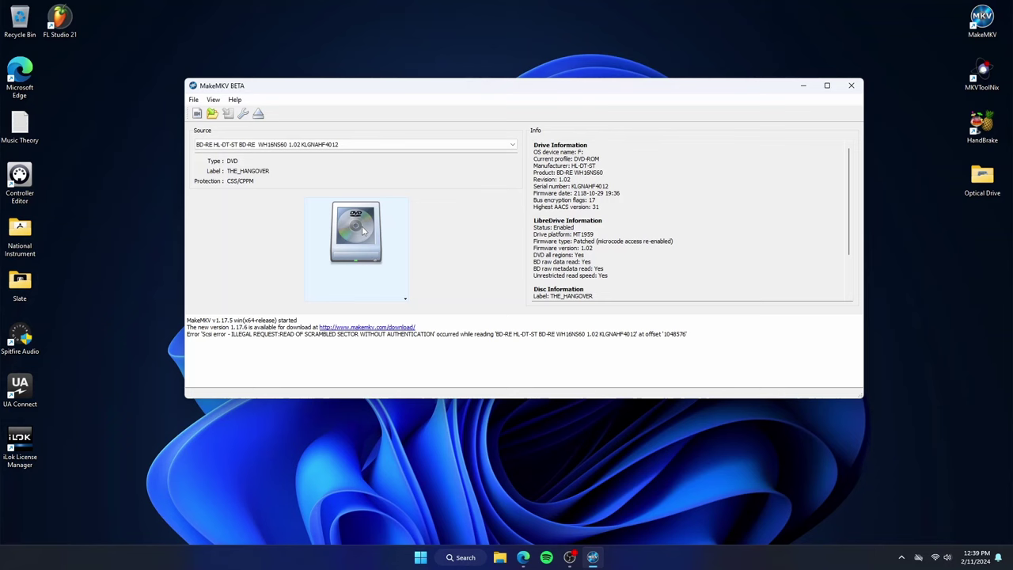
Step: Open THE_HANGOVER disc so MakeMKV scans its three titles
{"action": "left_click", "coordinate": [357, 223]}
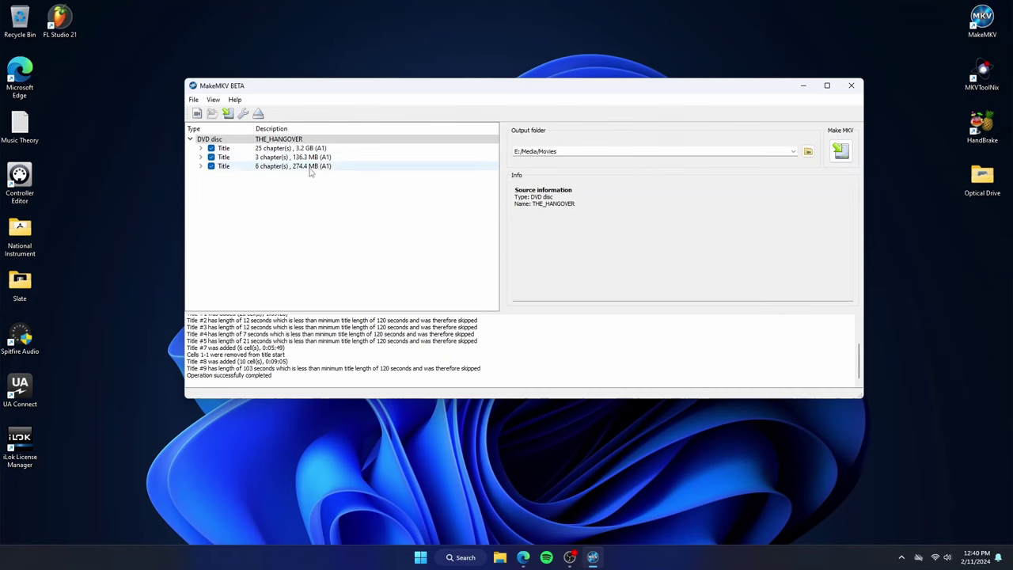
Step: Uncheck the 3- and 6-chapter titles, leaving only the 25-chapter main title selected
{"action": "left_click", "coordinate": [210, 166]}
{"action": "left_click", "coordinate": [210, 157]}
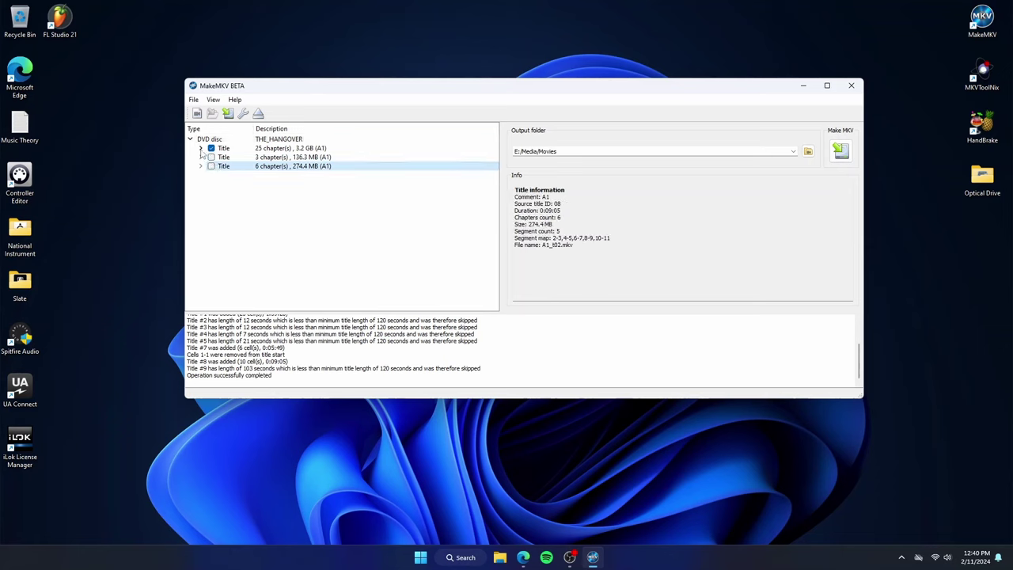
{"action": "left_click", "coordinate": [202, 149]}
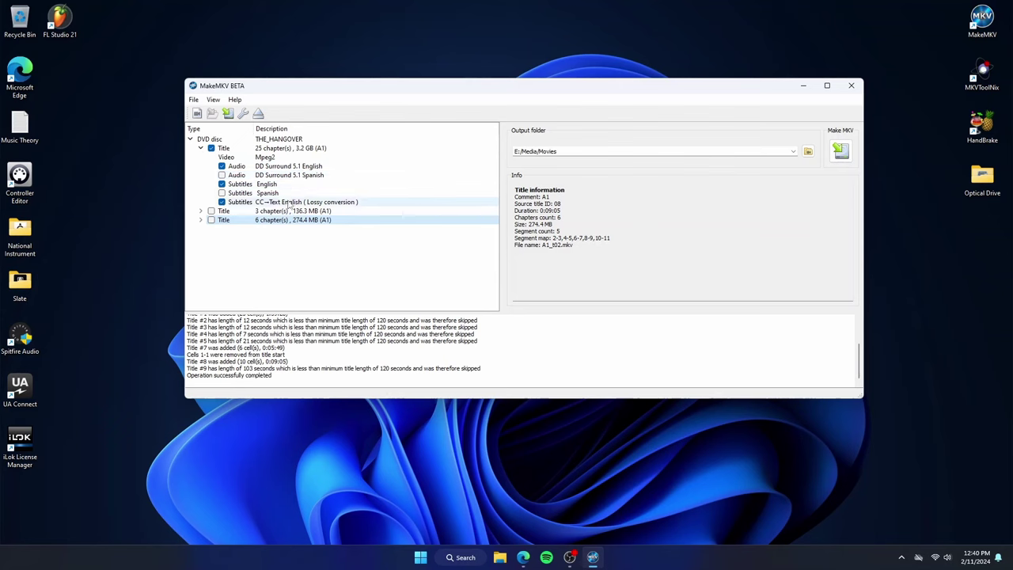
{"action": "left_click", "coordinate": [201, 149]}
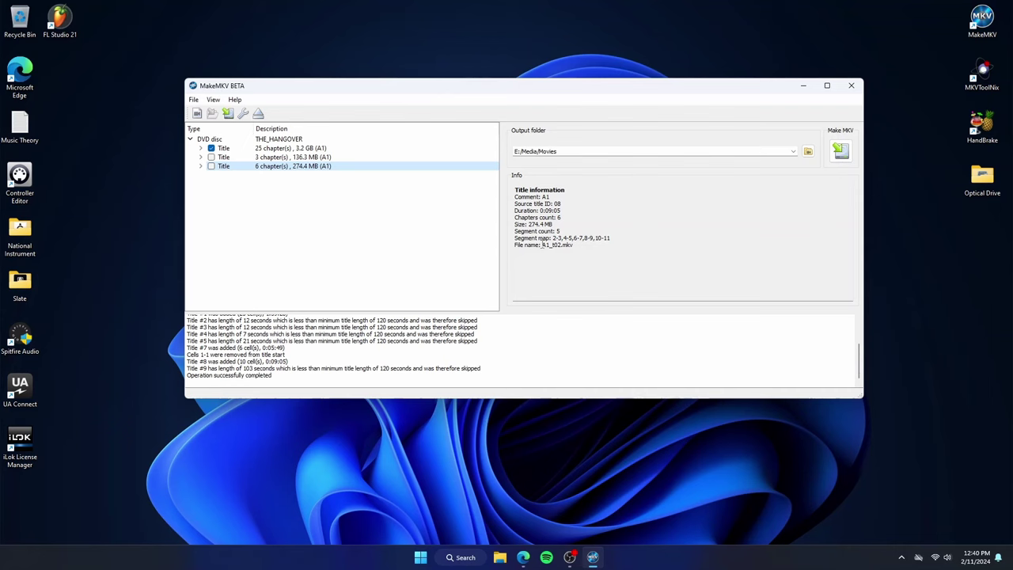
Step: Review the main title's details: file A1_t00.mkv, duration 1:39:28, size 3.2 GB
{"action": "left_click_drag", "start_coordinate": [542, 245], "coordinate": [577, 246]}
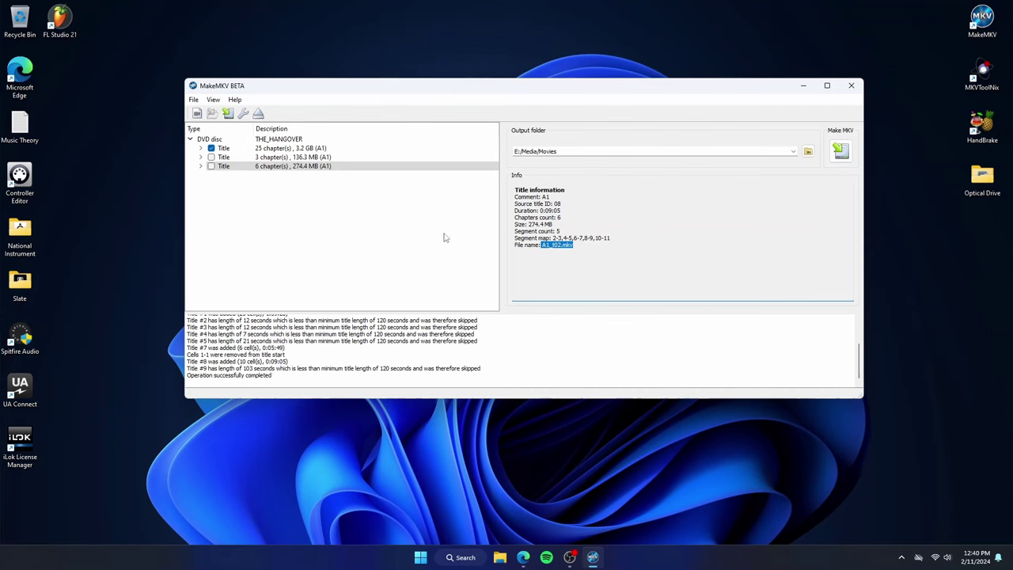
{"action": "left_click", "coordinate": [607, 264]}
{"action": "left_click", "coordinate": [323, 149]}
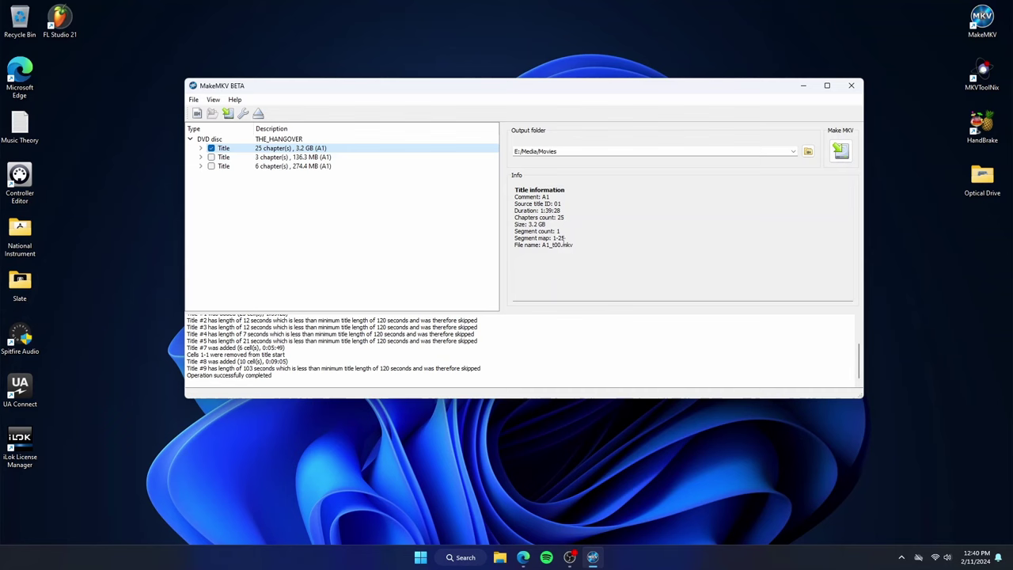
{"action": "left_click_drag", "start_coordinate": [542, 246], "coordinate": [587, 244]}
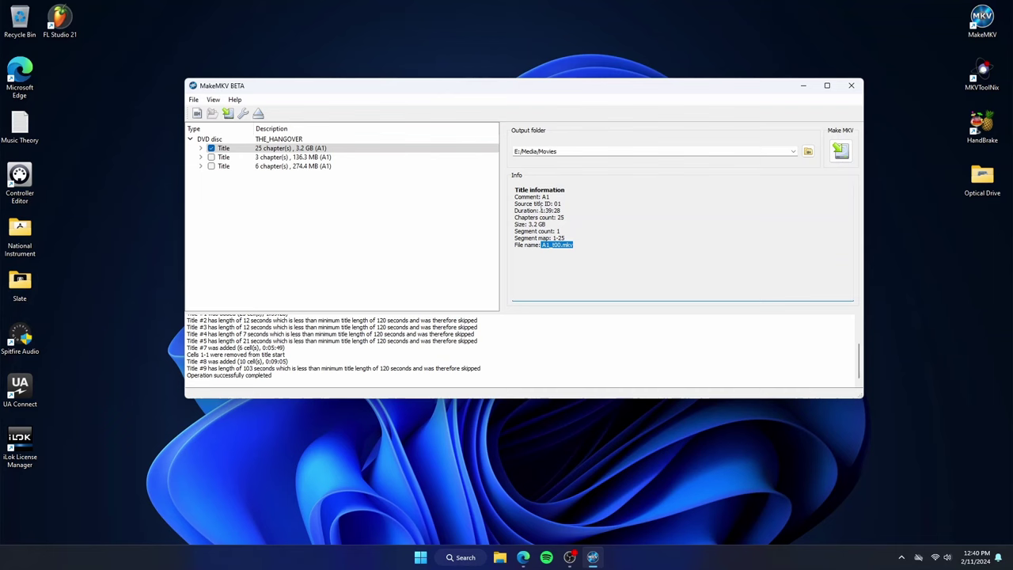
{"action": "left_click_drag", "start_coordinate": [541, 210], "coordinate": [562, 211]}
{"action": "left_click_drag", "start_coordinate": [529, 224], "coordinate": [565, 217]}
{"action": "left_click", "coordinate": [564, 268]}
Step: Set the output folder to E:\Media\Movies on the DATA drive
{"action": "left_click", "coordinate": [808, 151]}
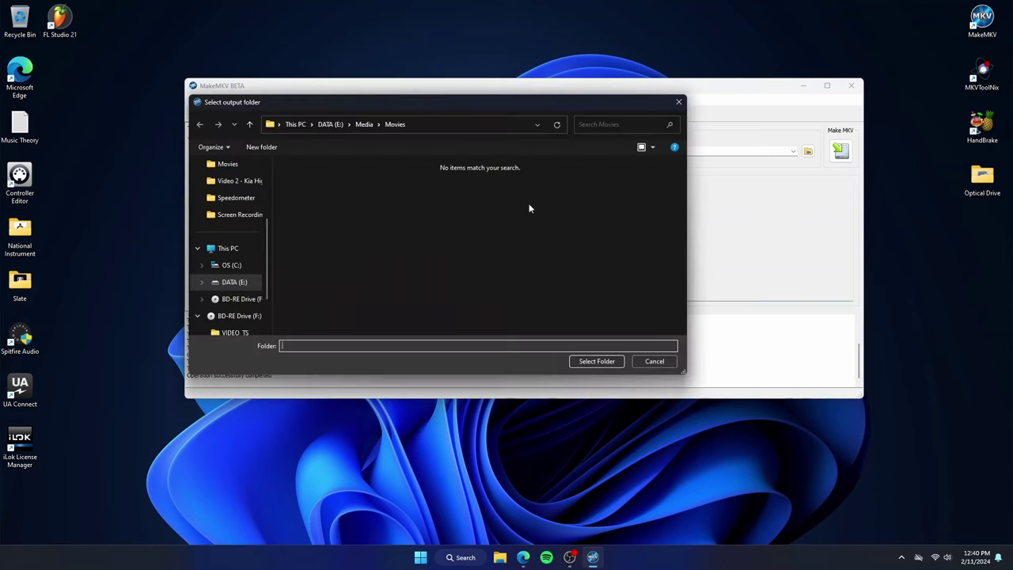
{"action": "left_click", "coordinate": [235, 284]}
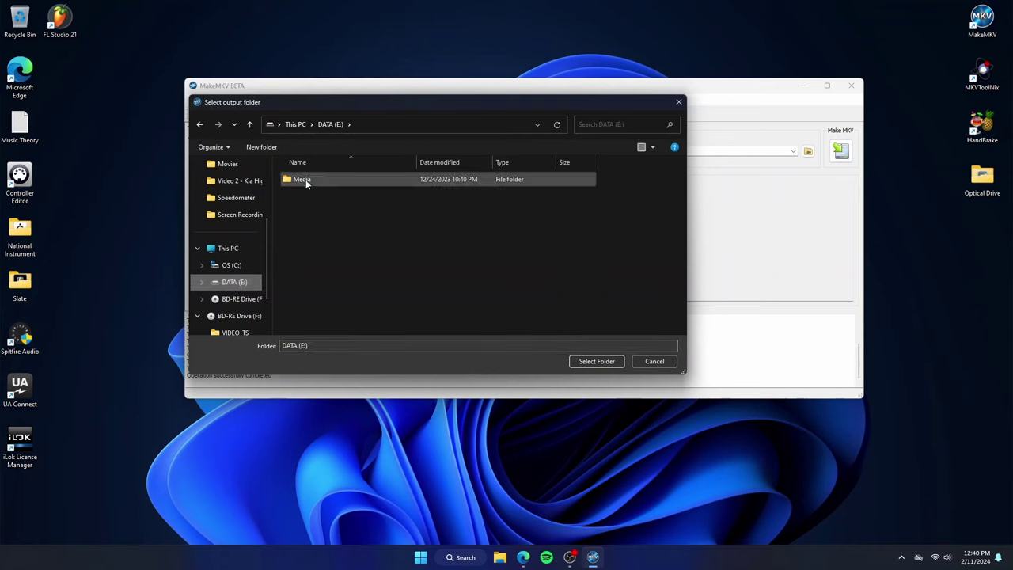
{"action": "double_click", "coordinate": [306, 181]}
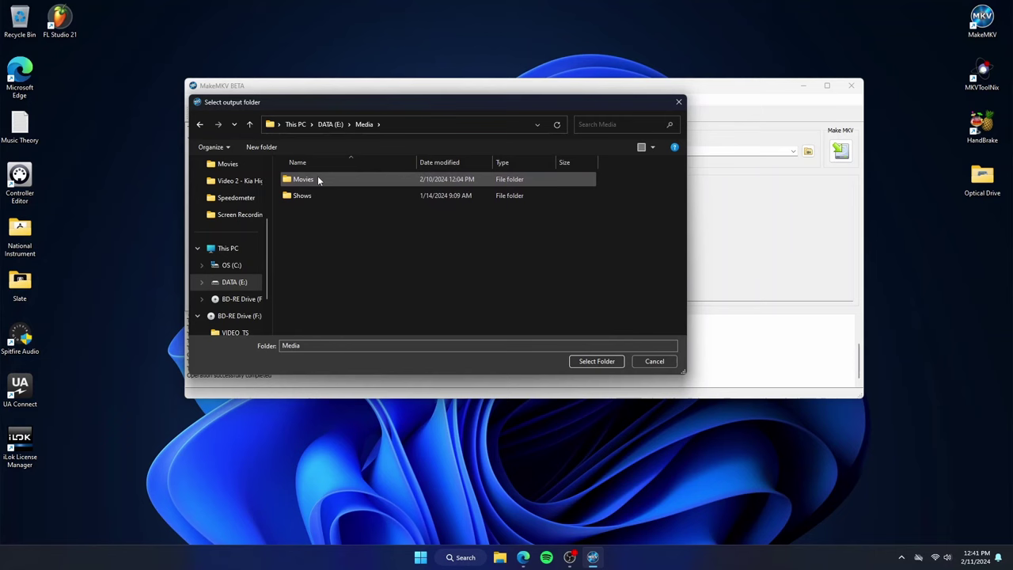
{"action": "double_click", "coordinate": [315, 179]}
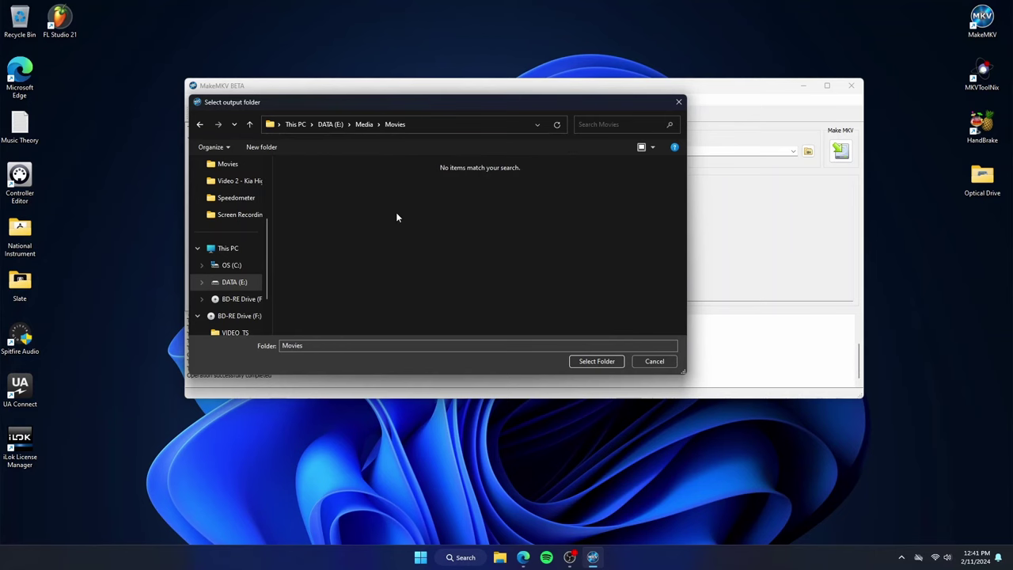
{"action": "left_click", "coordinate": [595, 362]}
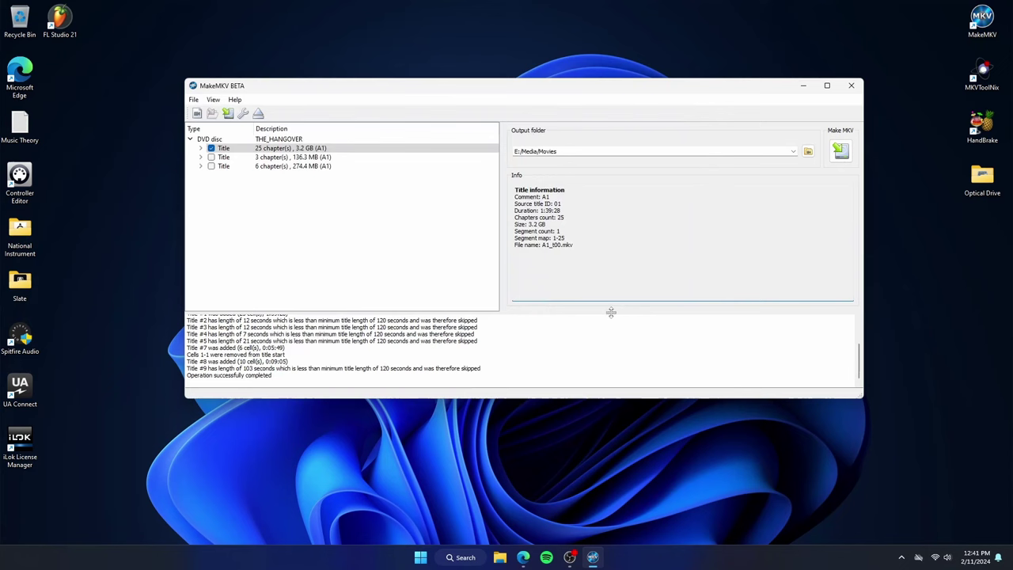
Step: Check in Preferences that the custom default destination is E:/Media/Movies, and confirm
{"action": "left_click", "coordinate": [214, 100]}
{"action": "mouse_move", "coordinate": [196, 100]}
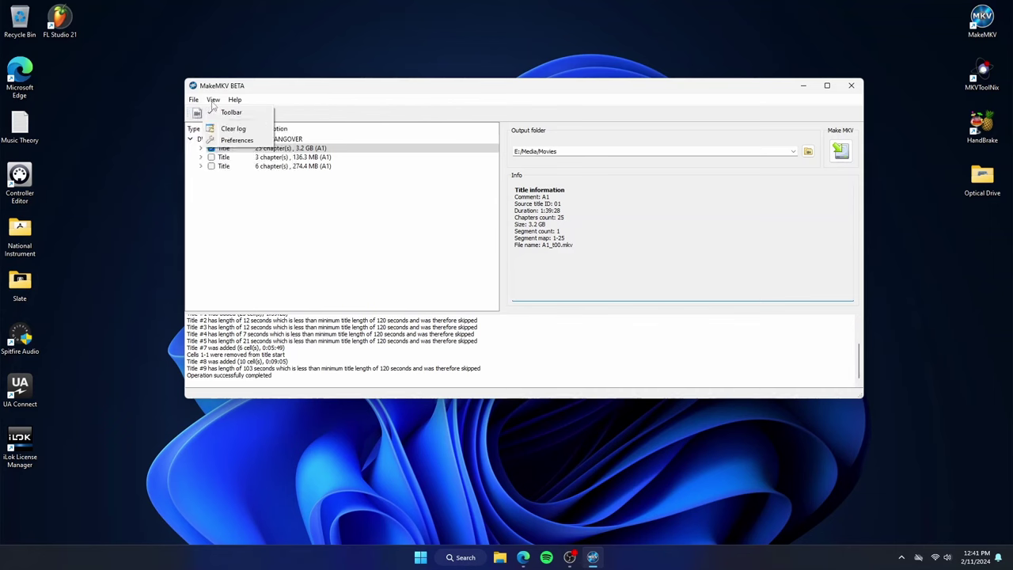
{"action": "left_click", "coordinate": [234, 139]}
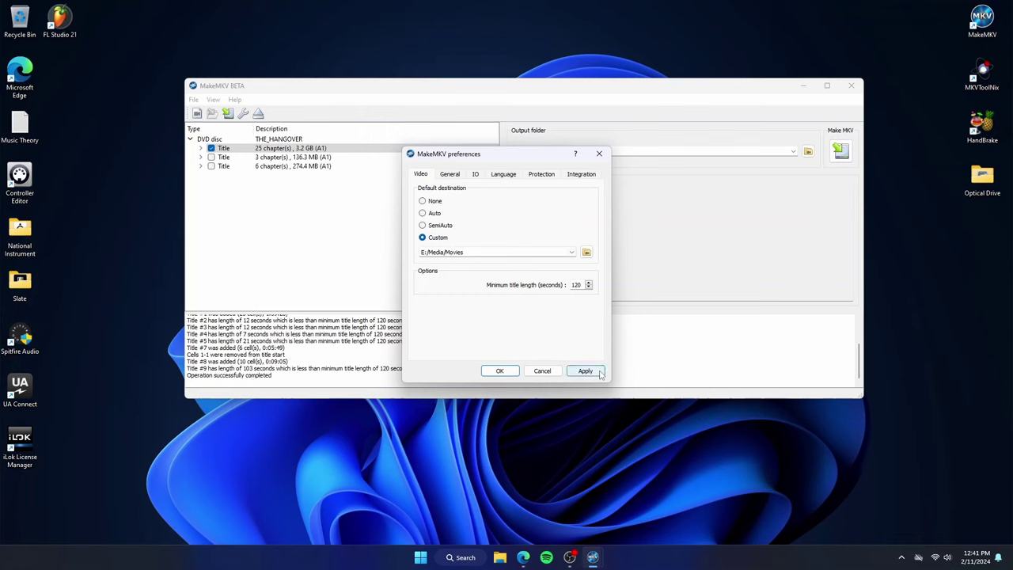
{"action": "left_click", "coordinate": [599, 154]}
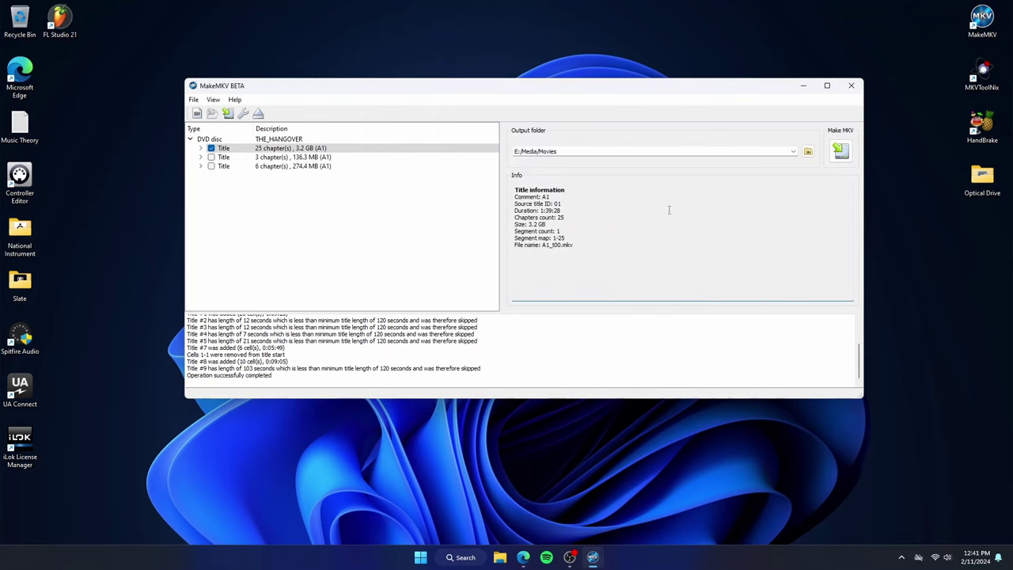
Step: Rip the main title to A1_t00.mkv in E:/Media/Movies, then close MakeMKV
{"action": "left_click", "coordinate": [841, 151]}
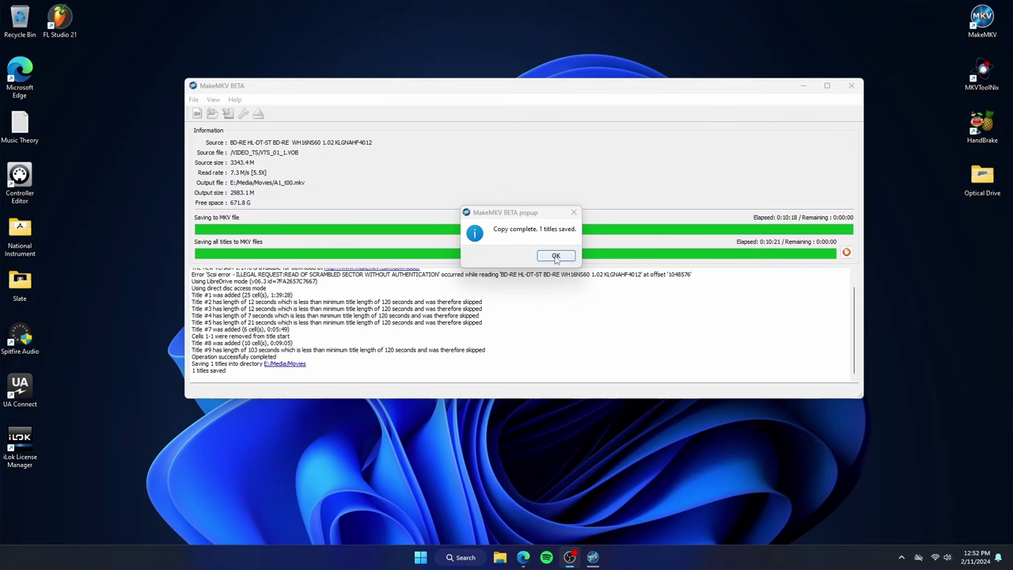
{"action": "left_click", "coordinate": [556, 257]}
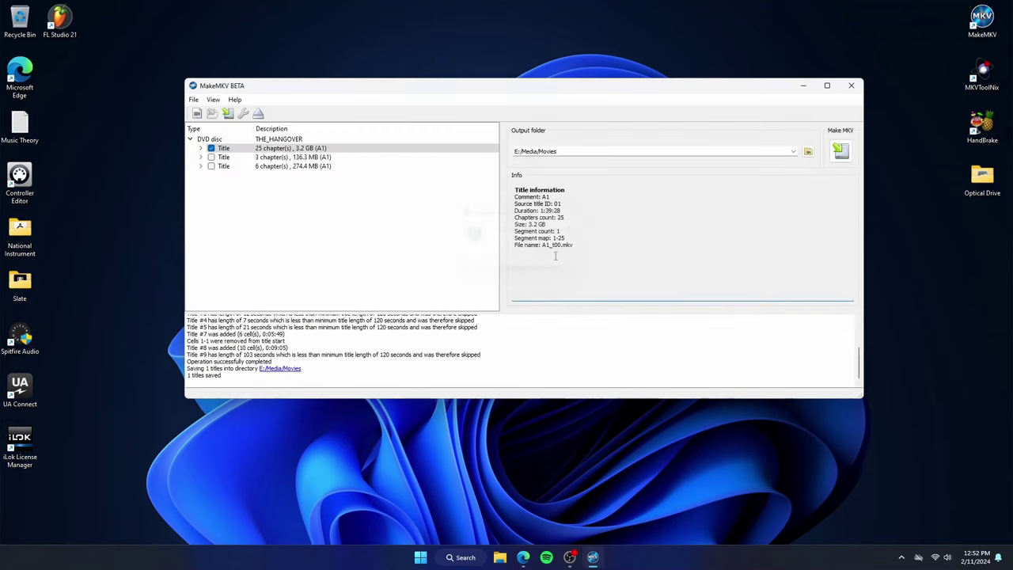
{"action": "left_click", "coordinate": [853, 86]}
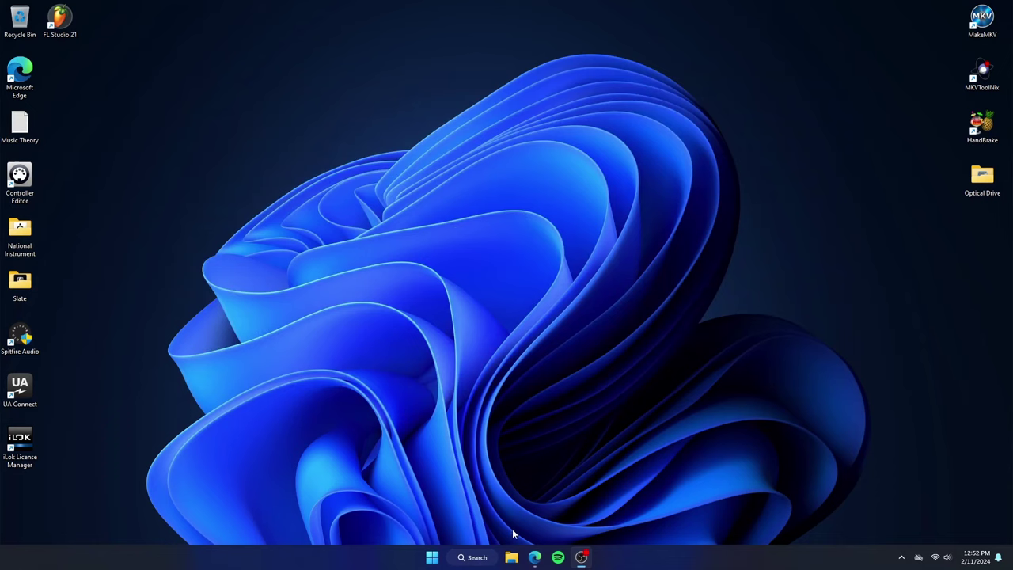
Step: Open File Explorer at E:\Media\Movies and inspect the 2.91 GB A1_t00 rip
{"action": "left_click", "coordinate": [512, 557]}
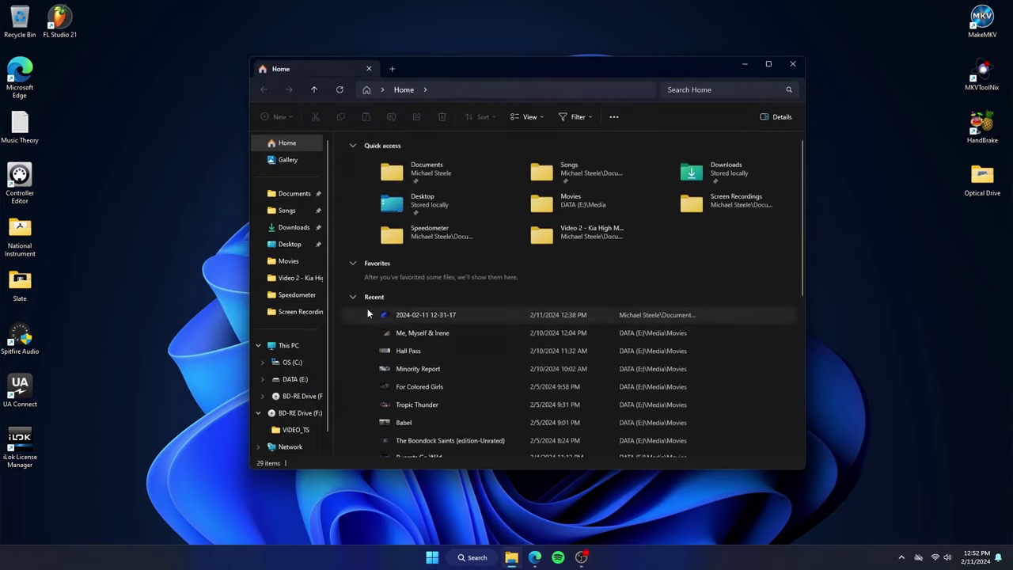
{"action": "left_click", "coordinate": [296, 379]}
{"action": "double_click", "coordinate": [381, 155]}
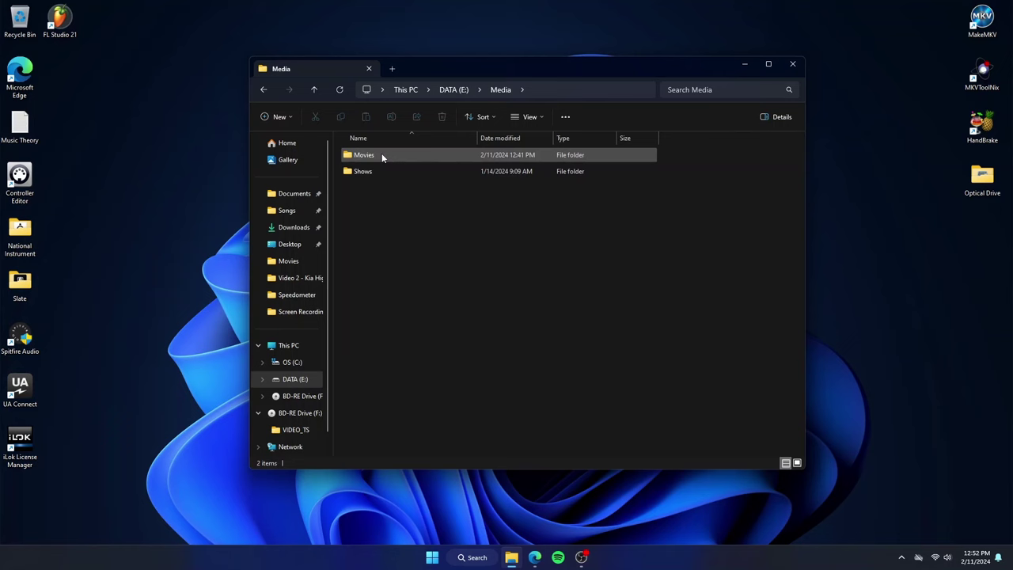
{"action": "double_click", "coordinate": [382, 155]}
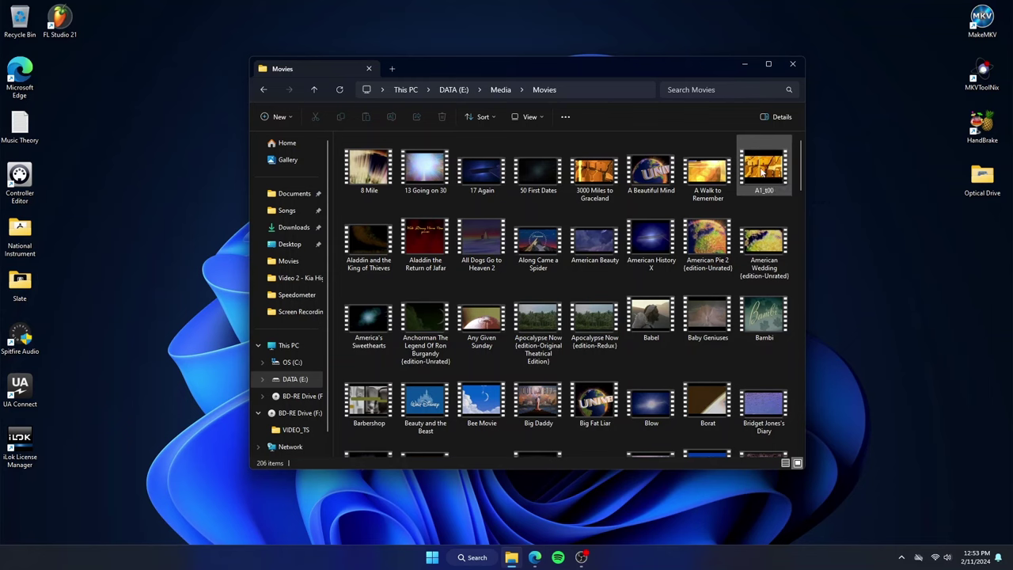
{"action": "mouse_move", "coordinate": [762, 171]}
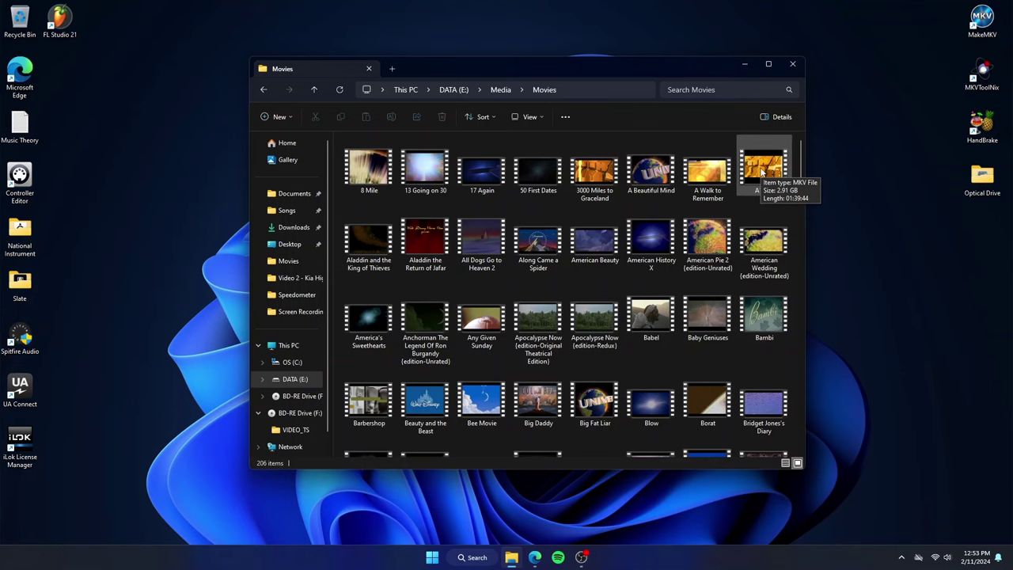
{"action": "double_click", "coordinate": [763, 171]}
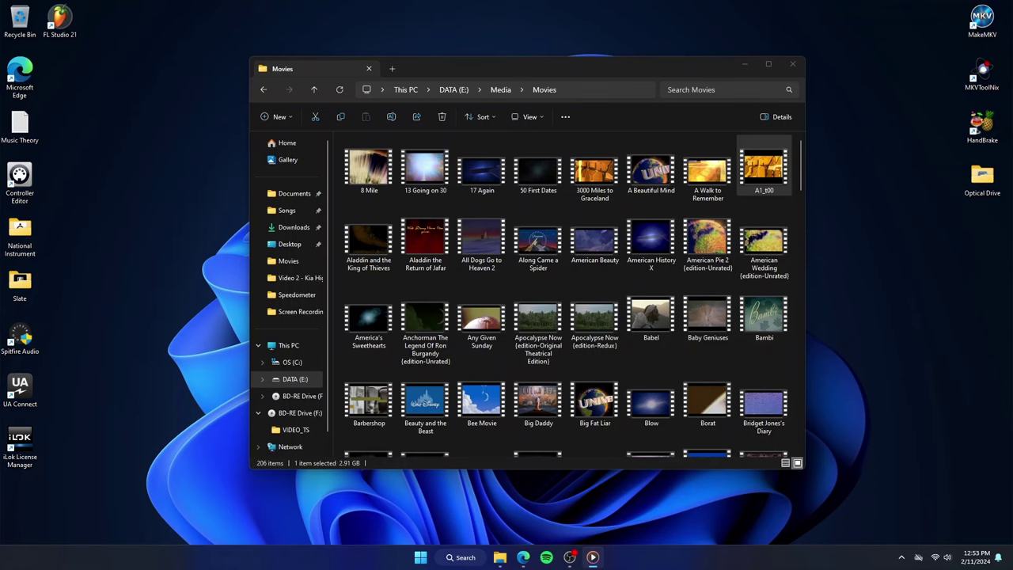
{"action": "key", "text": "alt+F4"}
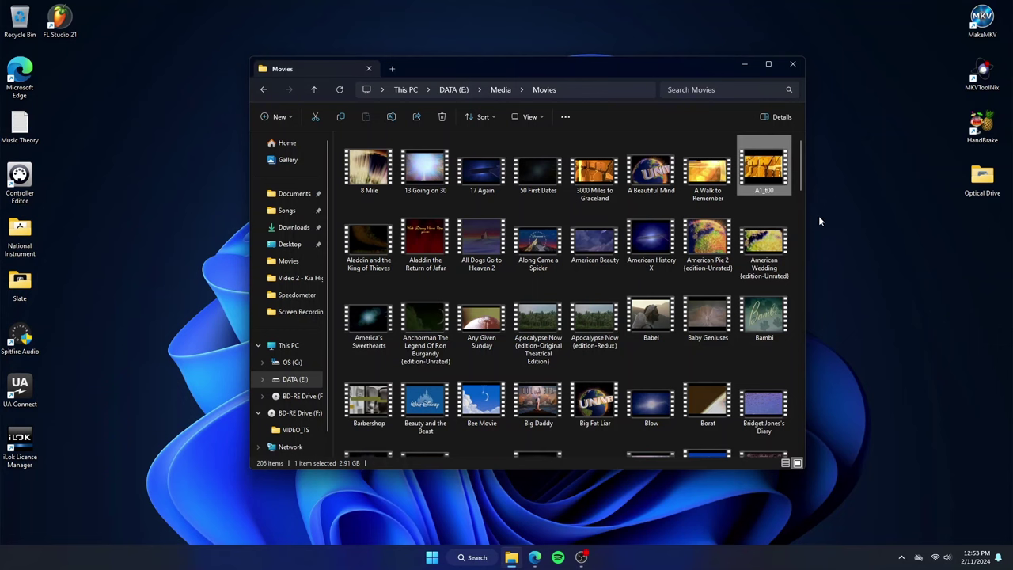
{"action": "left_click", "coordinate": [833, 198]}
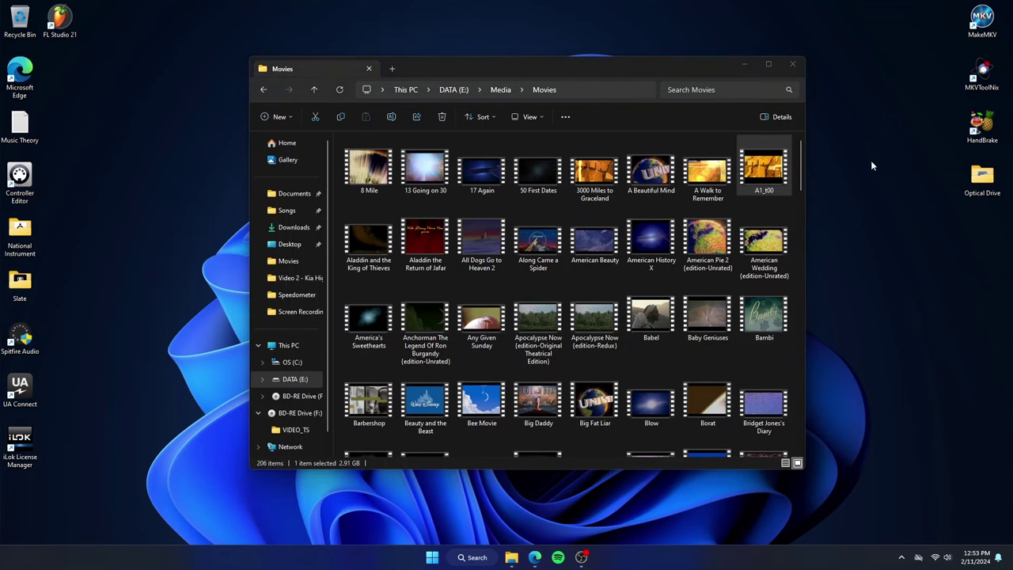
Step: Snap Explorer to the left half and place HandBrake on the right half
{"action": "left_click_drag", "start_coordinate": [615, 66], "coordinate": [1, 124]}
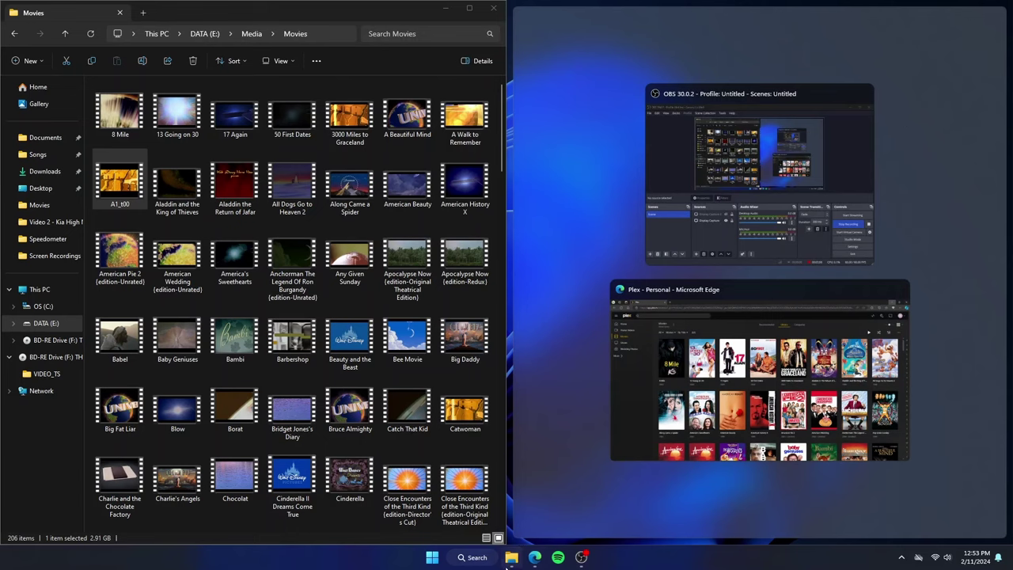
{"action": "key", "text": "Escape"}
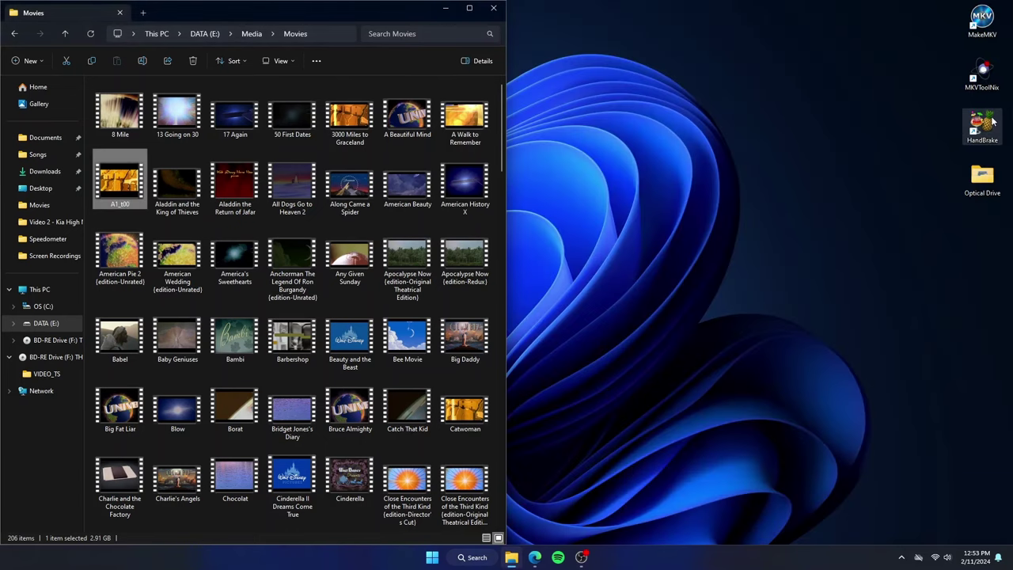
{"action": "left_click", "coordinate": [983, 127]}
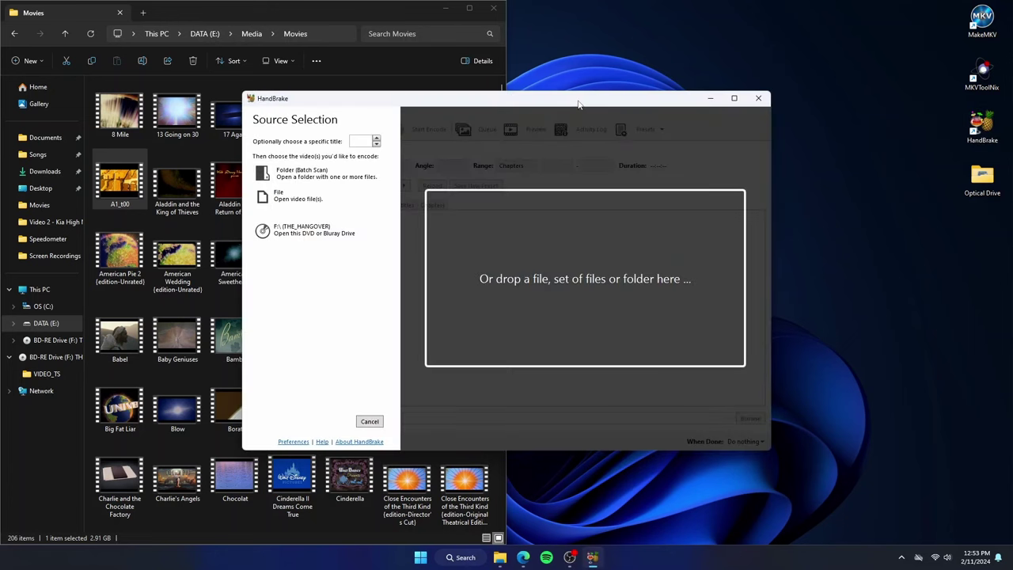
{"action": "left_click_drag", "start_coordinate": [578, 104], "coordinate": [810, 106]}
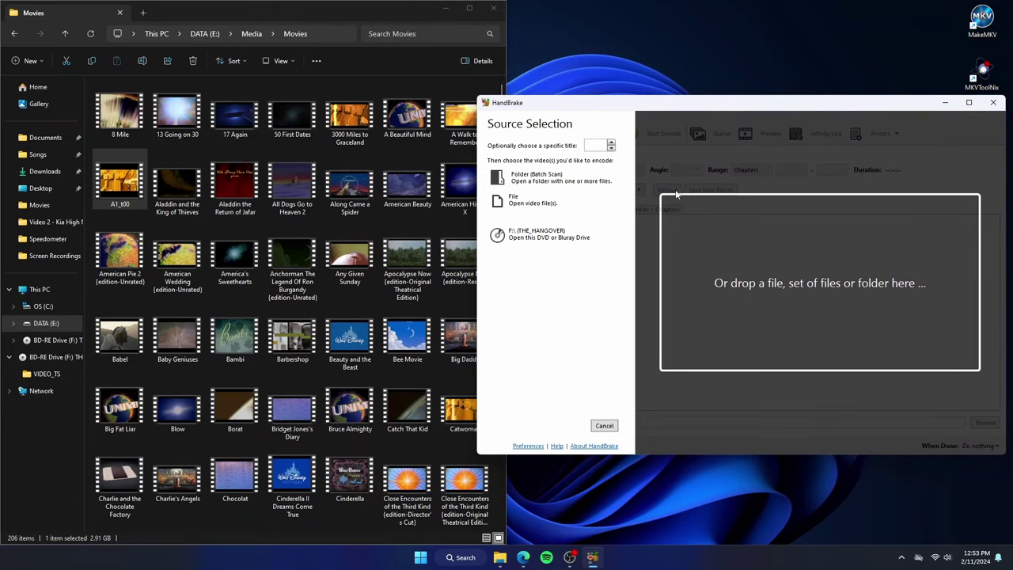
Step: Load A1_t00 into HandBrake as source, close Explorer, and centre HandBrake's window
{"action": "left_click", "coordinate": [117, 189]}
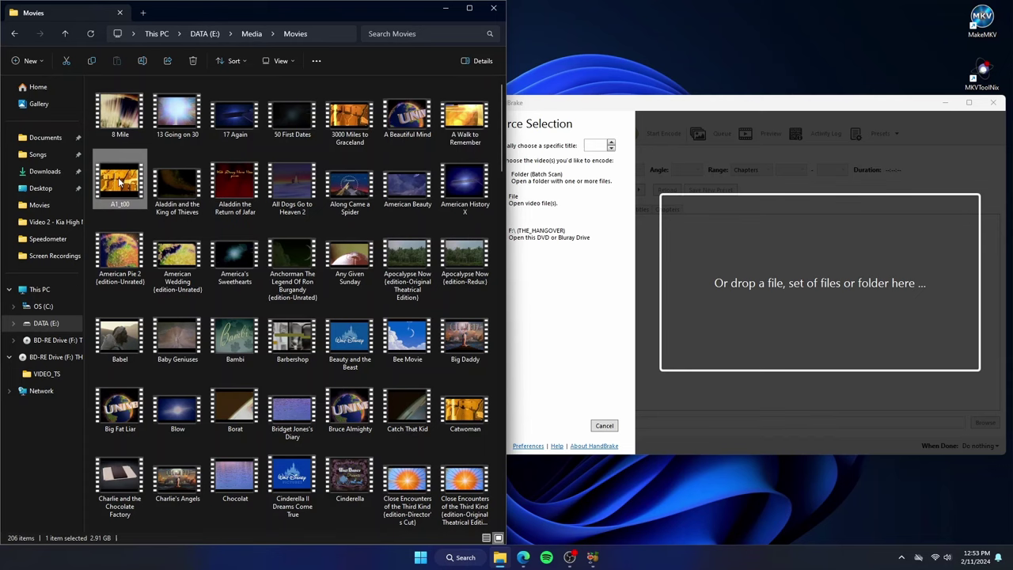
{"action": "left_click_drag", "start_coordinate": [119, 182], "coordinate": [821, 236]}
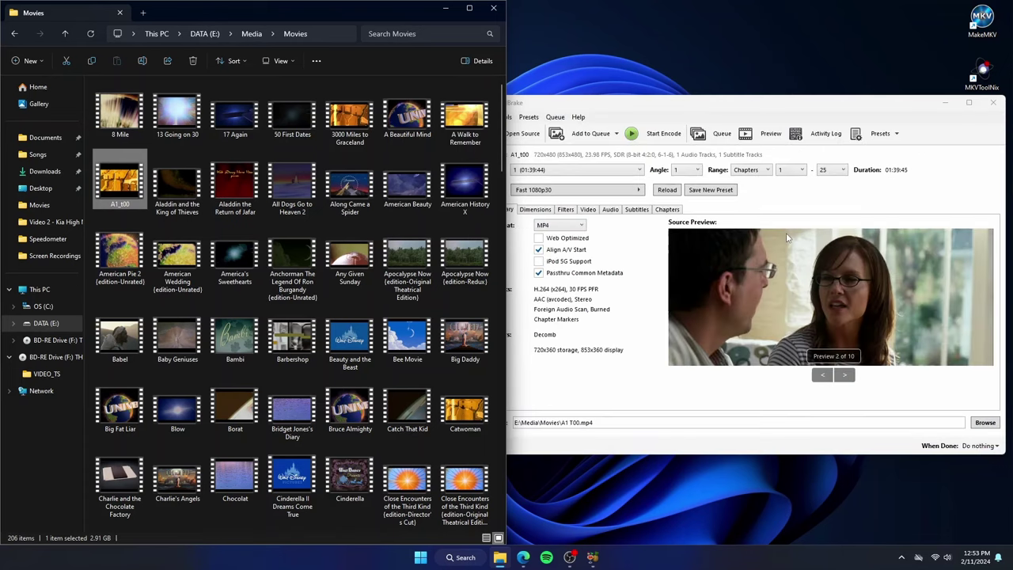
{"action": "left_click", "coordinate": [494, 14]}
{"action": "left_click_drag", "start_coordinate": [772, 102], "coordinate": [541, 105]}
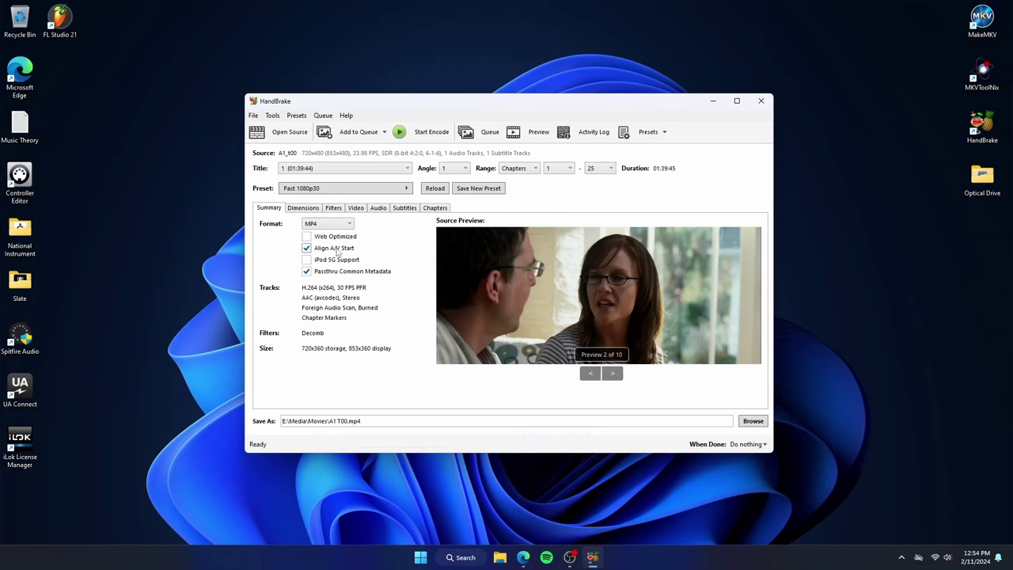
Step: Review HandBrake's Dimensions, Filters, Subtitles, Audio and Summary tabs, ending on Video (x264, 30 FPS, RF 22)
{"action": "left_click", "coordinate": [304, 209]}
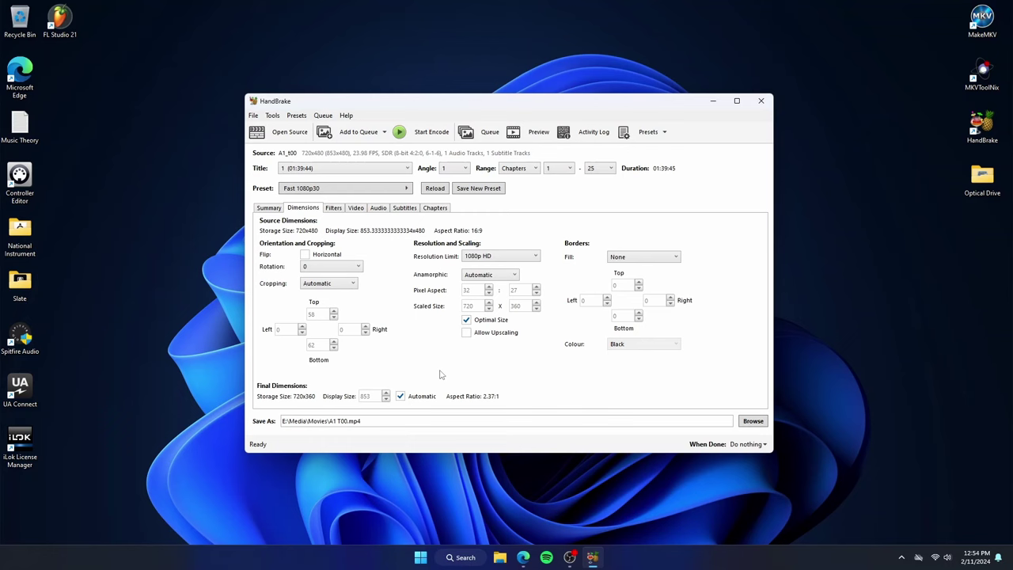
{"action": "left_click", "coordinate": [333, 210]}
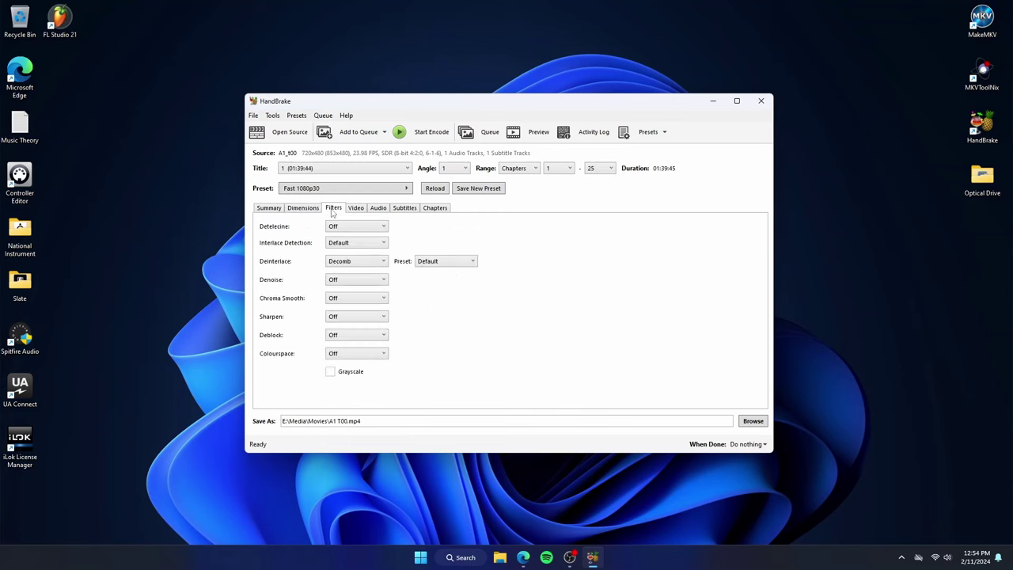
{"action": "left_click", "coordinate": [357, 210]}
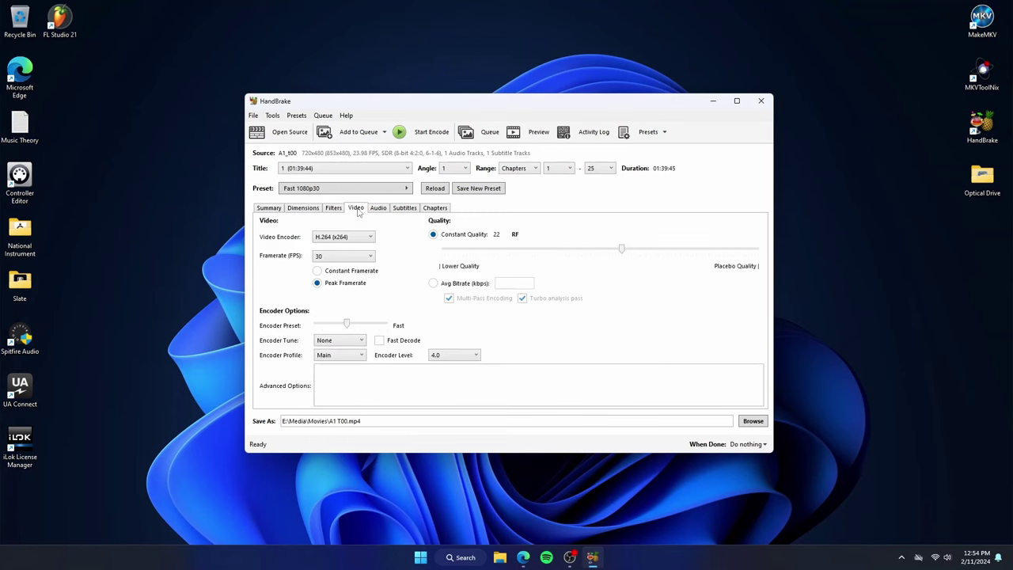
{"action": "left_click", "coordinate": [405, 210]}
{"action": "left_click", "coordinate": [383, 210]}
{"action": "left_click", "coordinate": [351, 209]}
{"action": "left_click", "coordinate": [378, 209]}
{"action": "left_click", "coordinate": [358, 209]}
{"action": "left_click", "coordinate": [276, 211]}
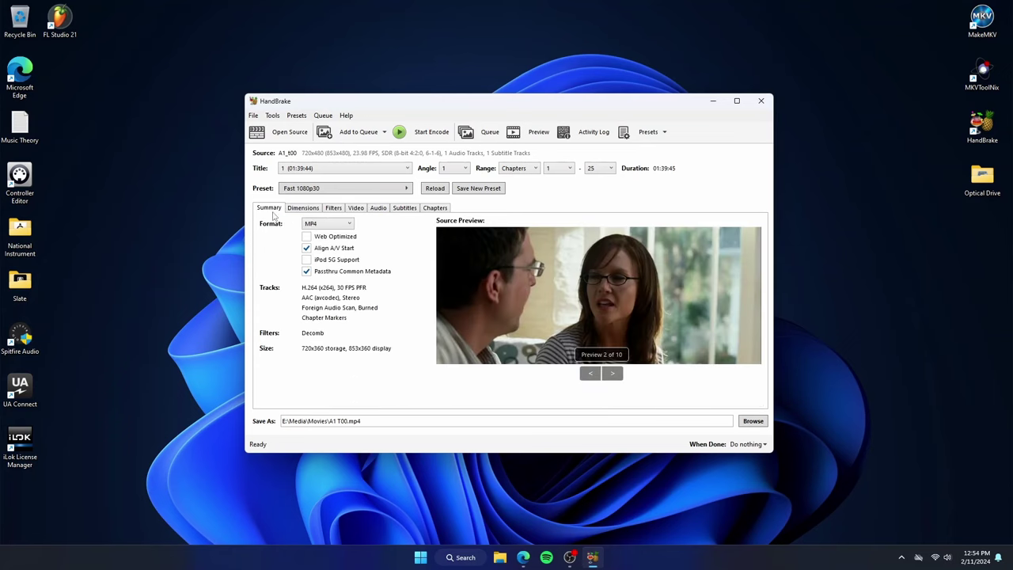
{"action": "left_click", "coordinate": [357, 208]}
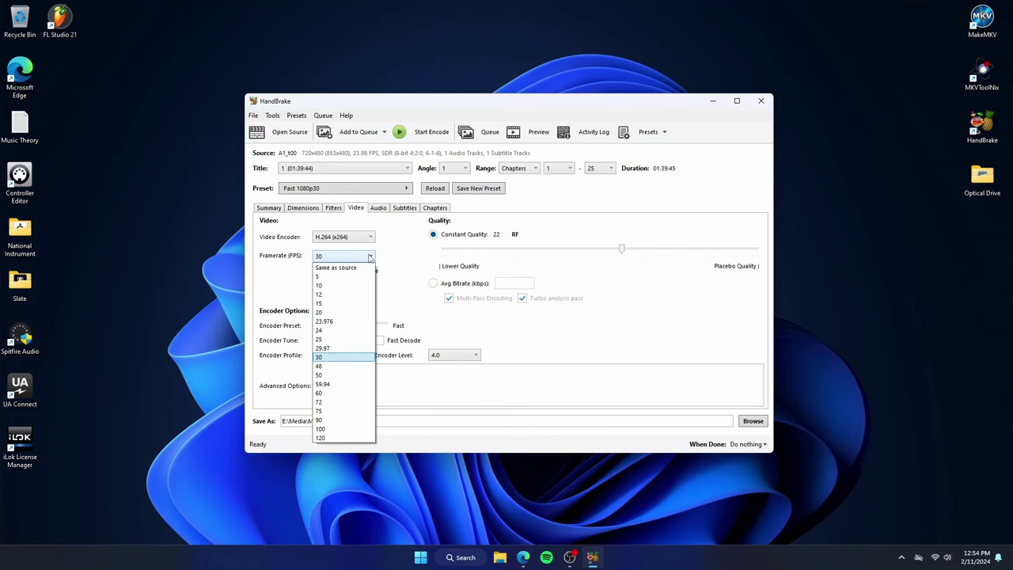
Step: Set HandBrake's video framerate to Same as source, with Variable Framerate
{"action": "left_click", "coordinate": [348, 269]}
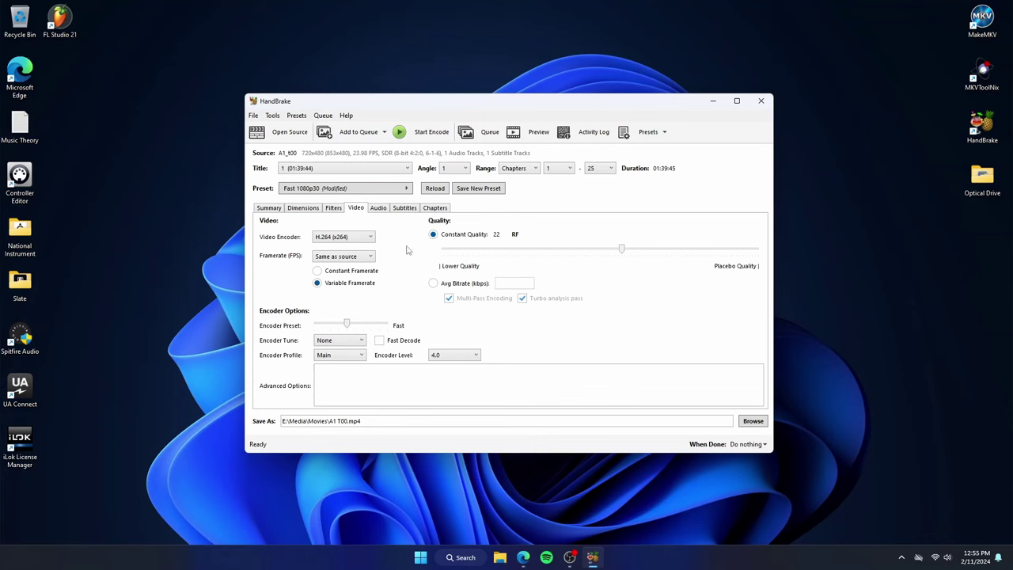
Step: Set the English audio track's mixdown to 5.1 Channels on the Audio tab, then recheck it
{"action": "left_click", "coordinate": [379, 208]}
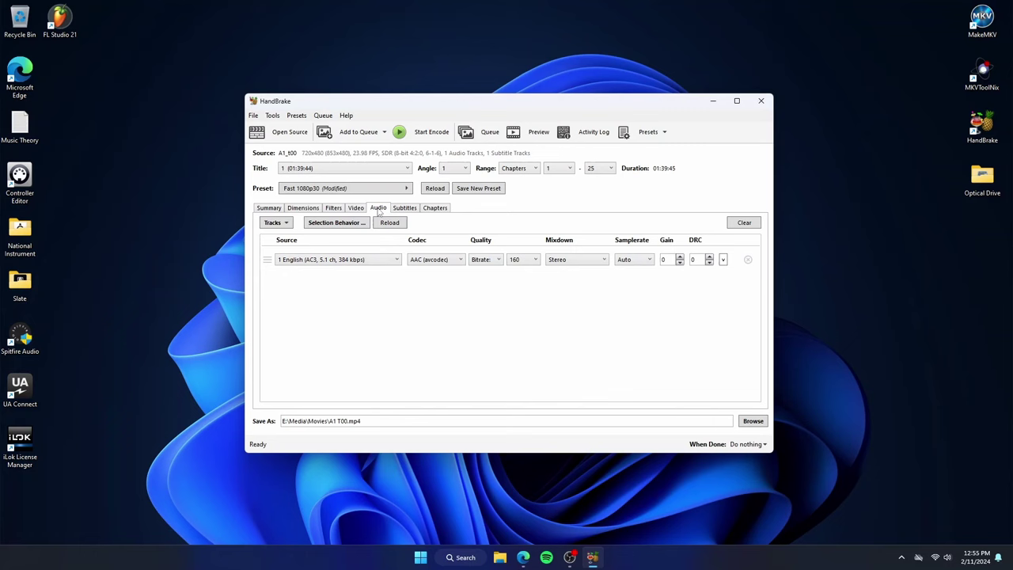
{"action": "left_click", "coordinate": [590, 261]}
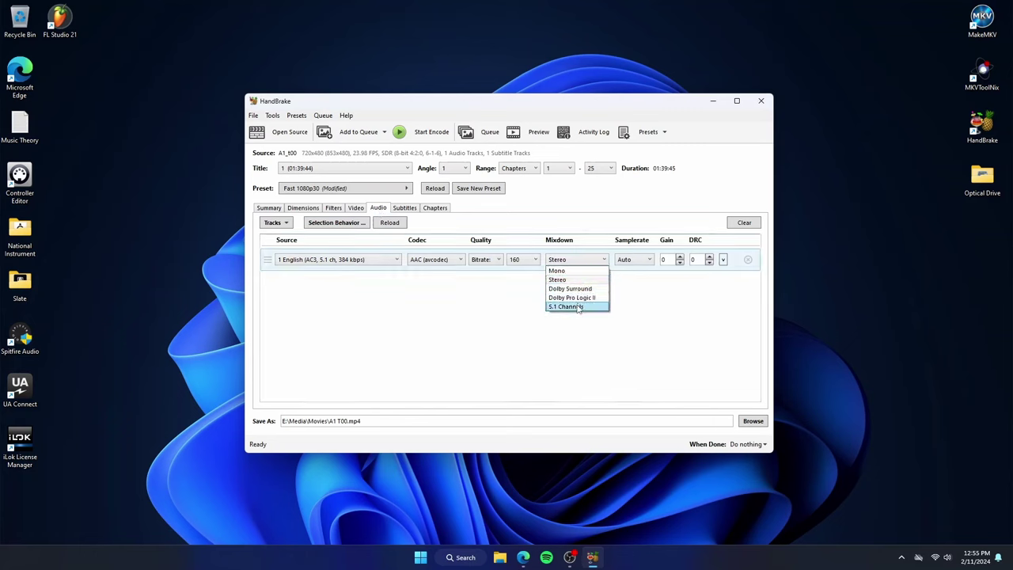
{"action": "left_click", "coordinate": [578, 307]}
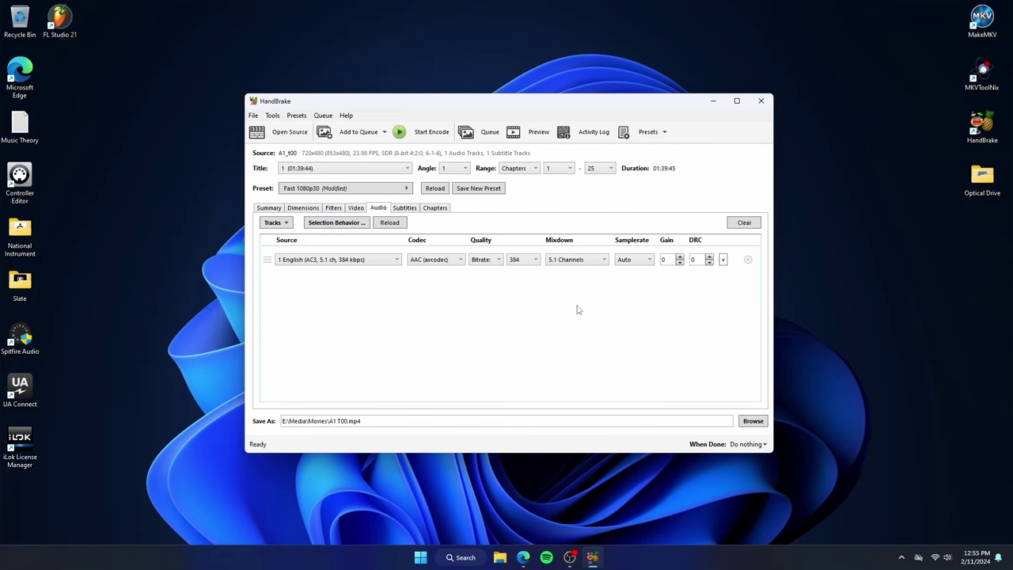
{"action": "left_click", "coordinate": [594, 260]}
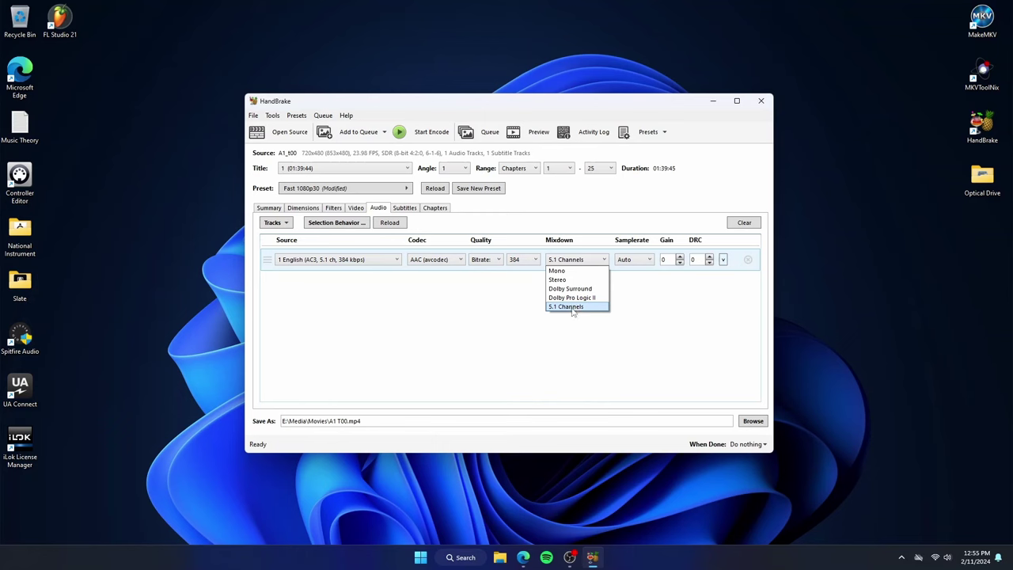
{"action": "left_click", "coordinate": [572, 307]}
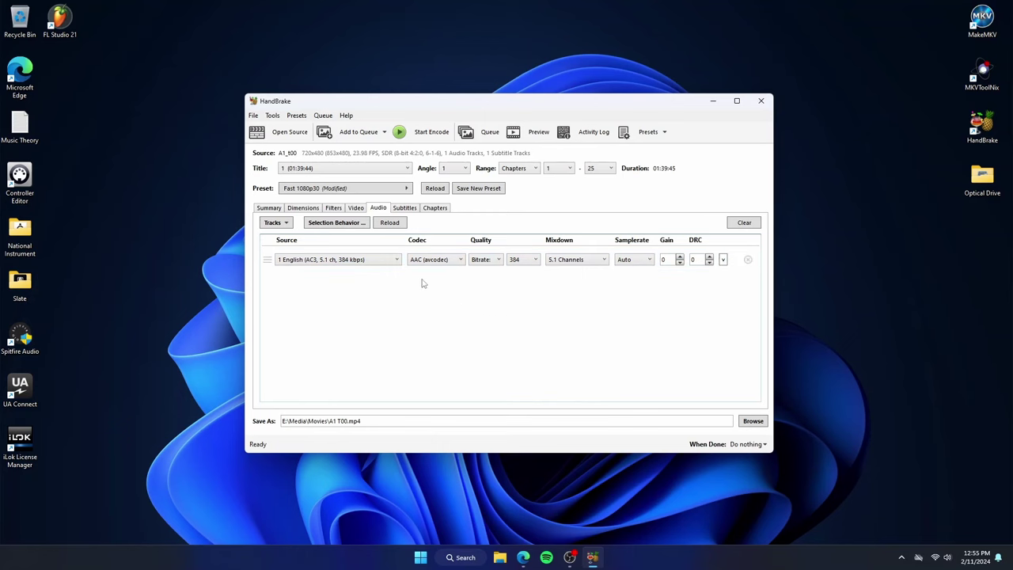
Step: Review the Foreign Audio Scan subtitle, then return to the Summary tab
{"action": "left_click", "coordinate": [403, 208]}
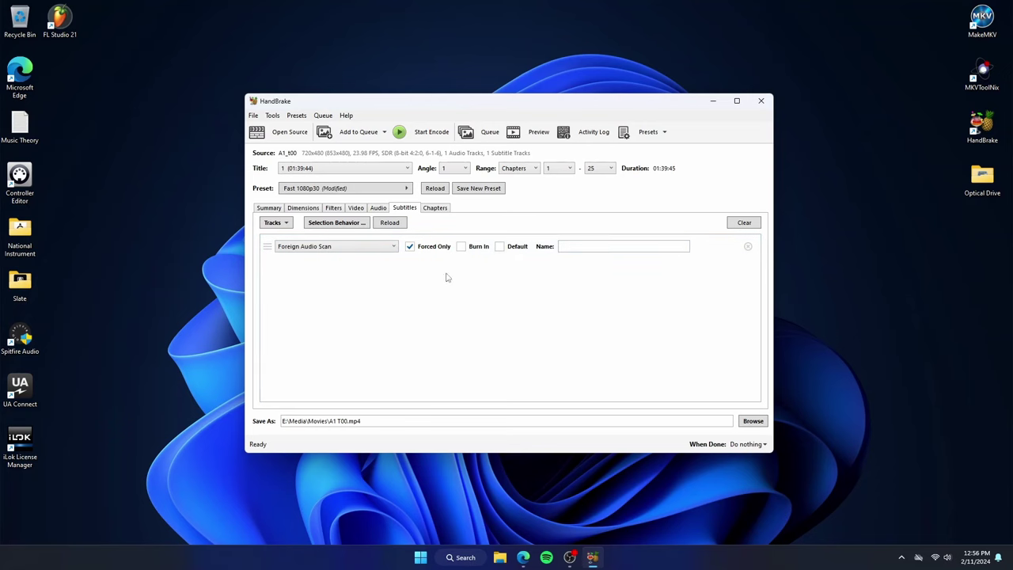
{"action": "left_click", "coordinate": [267, 209]}
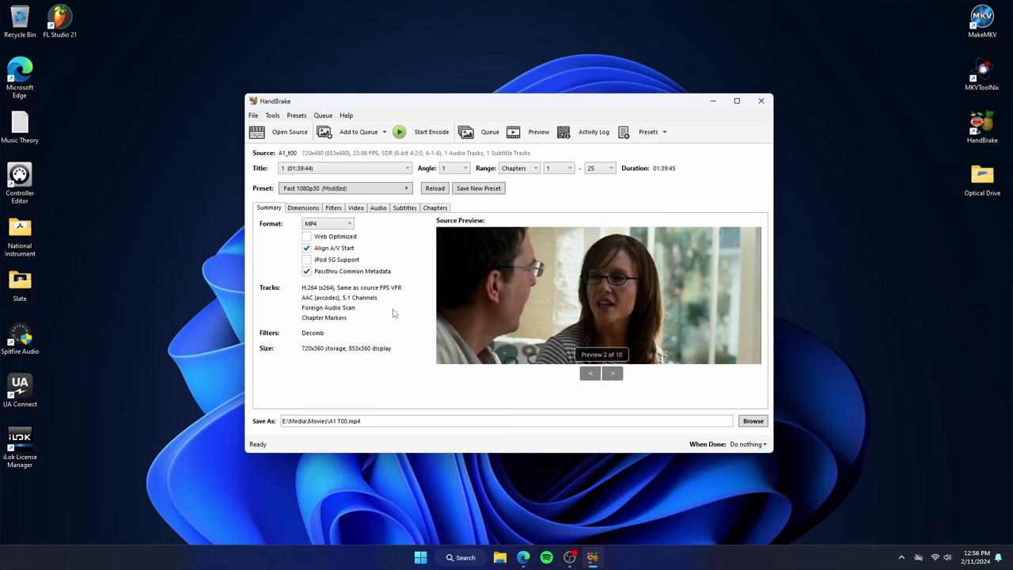
Step: Recheck the video and audio settings, then open the Save As browser at E:\Media\Movies
{"action": "left_click", "coordinate": [358, 209]}
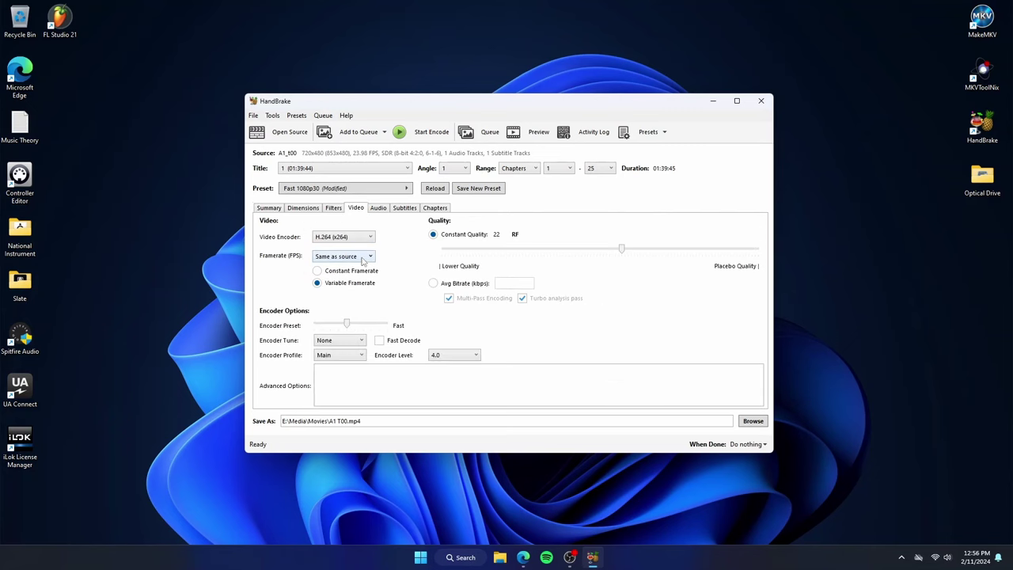
{"action": "left_click", "coordinate": [377, 209]}
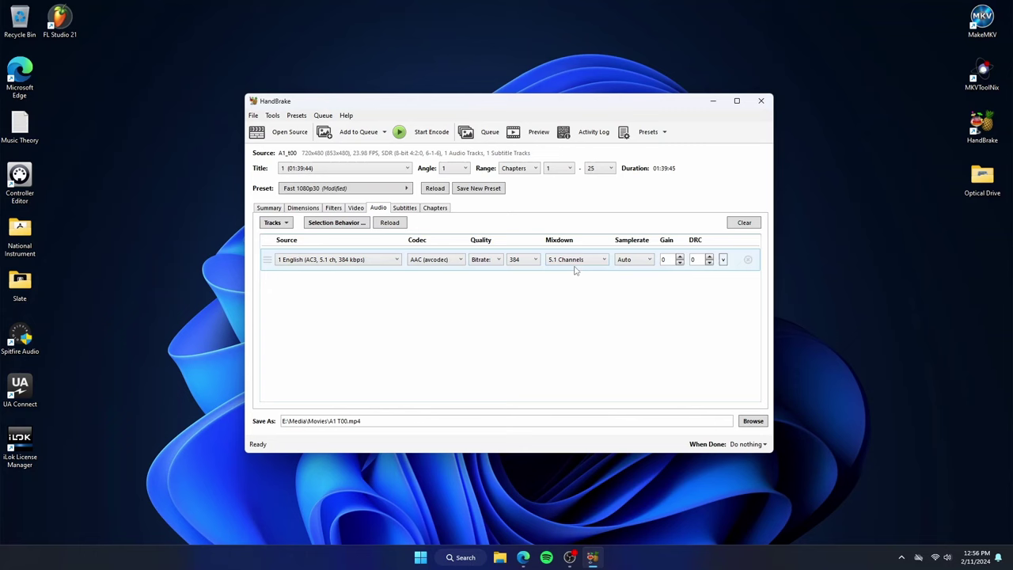
{"action": "left_click", "coordinate": [269, 208]}
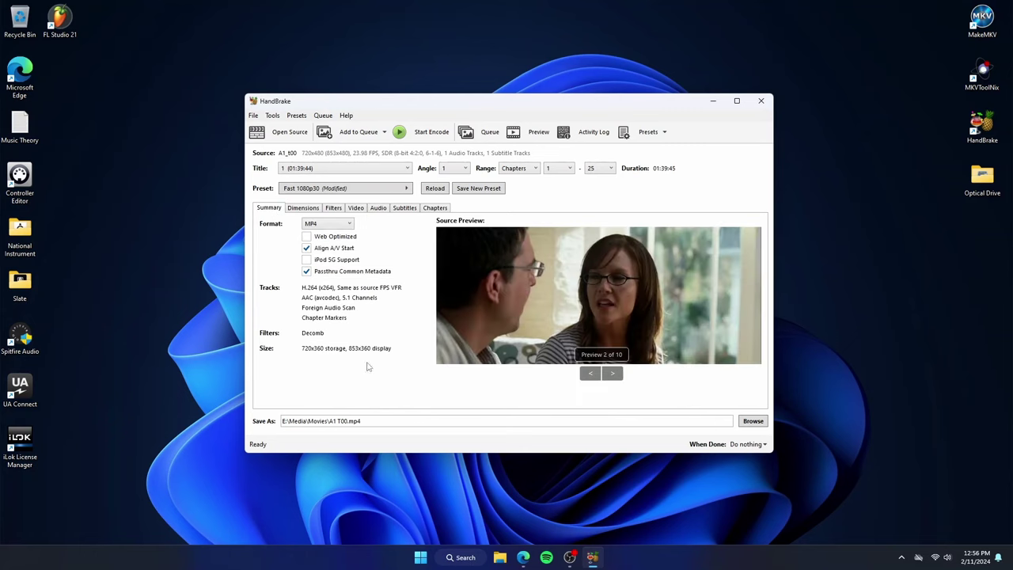
{"action": "left_click", "coordinate": [754, 421]}
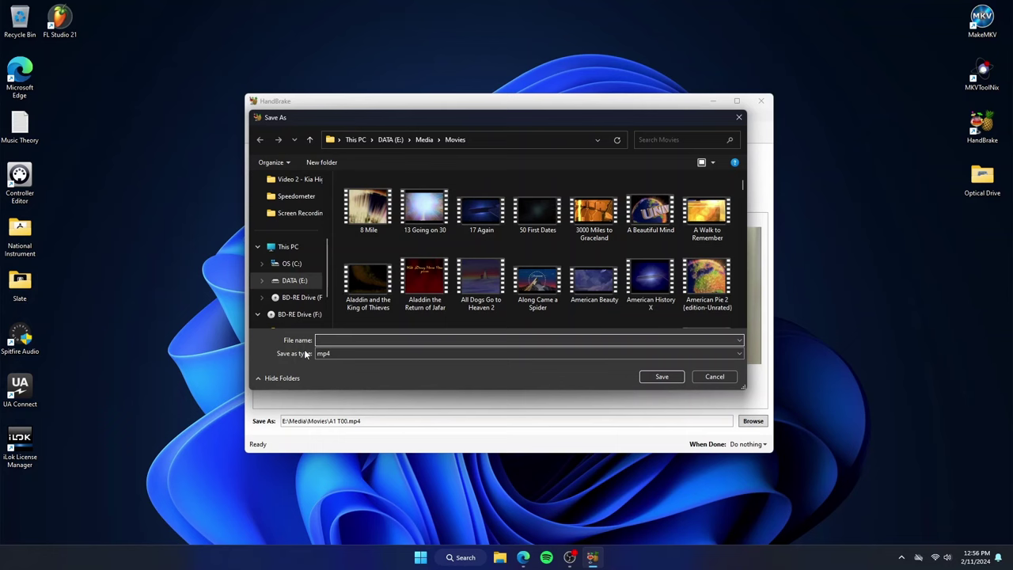
Step: Name the output file 'The Hangover' and save it in E:\Media\Movies
{"action": "type", "text": "T"}
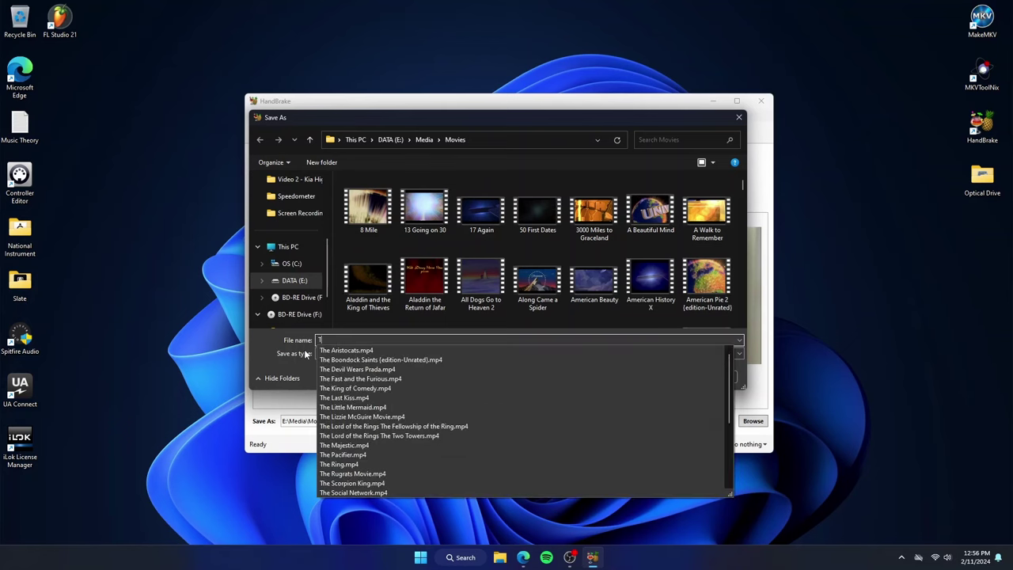
{"action": "type", "text": "he Hangover"}
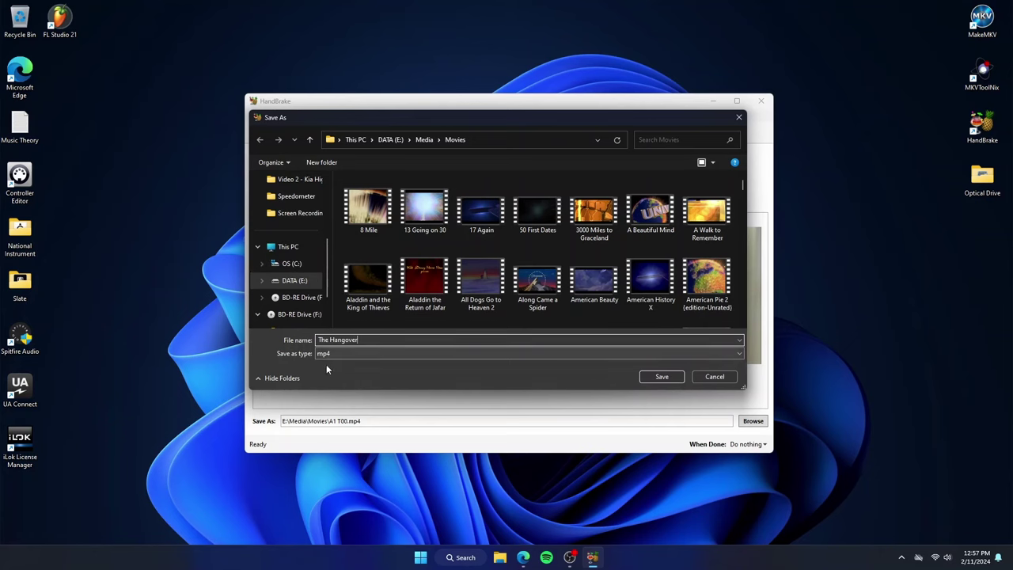
{"action": "left_click", "coordinate": [660, 376]}
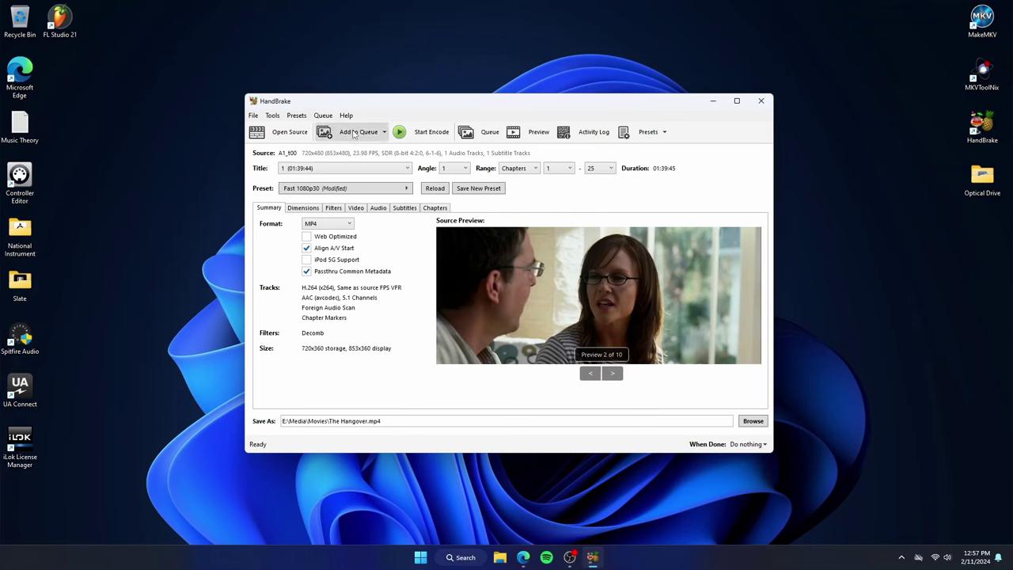
Step: Queue and start The Hangover encode, and watch its progress in the Queue window
{"action": "left_click", "coordinate": [354, 132]}
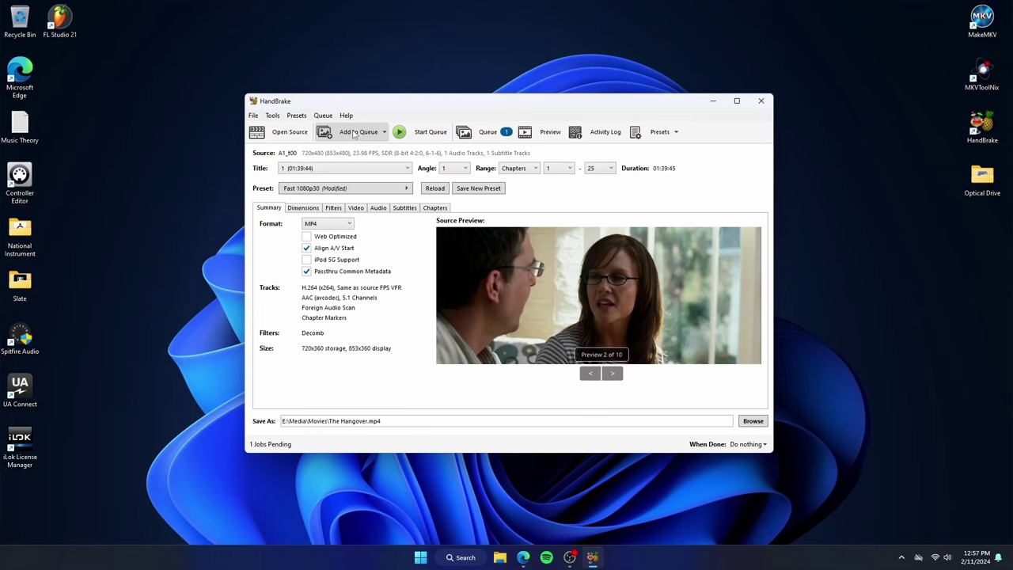
{"action": "left_click", "coordinate": [418, 135]}
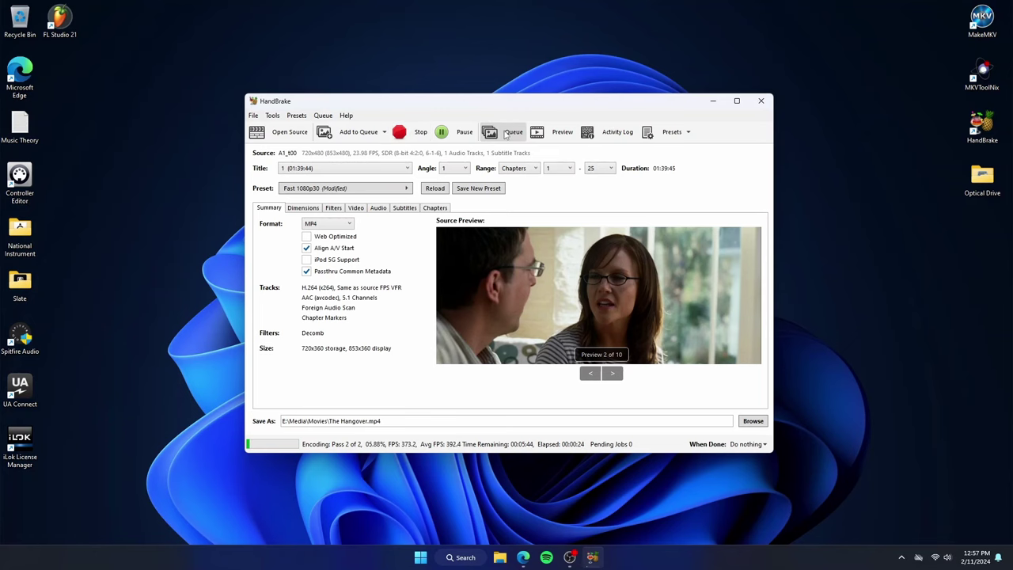
{"action": "left_click", "coordinate": [507, 133]}
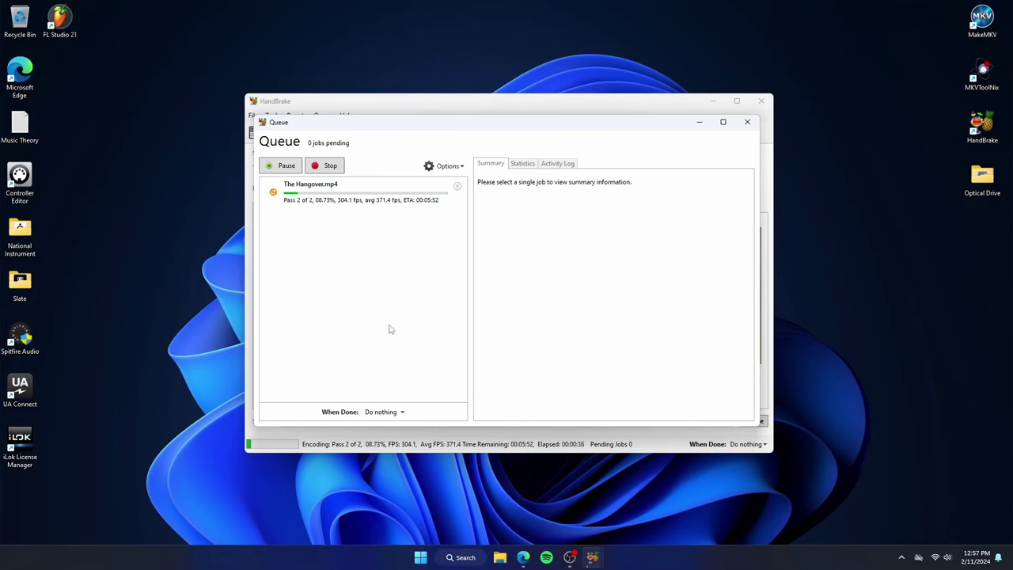
Step: Close the Queue window and let The Hangover encode finish
{"action": "left_click", "coordinate": [747, 122]}
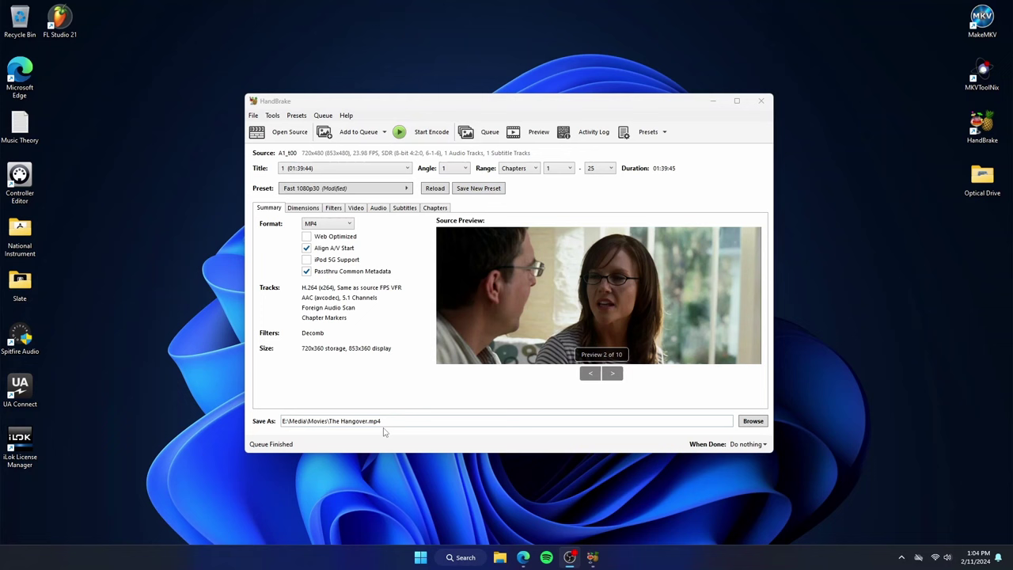
Step: Close HandBrake and open The Hangover's file location from File Explorer's Recent list
{"action": "left_click", "coordinate": [762, 101]}
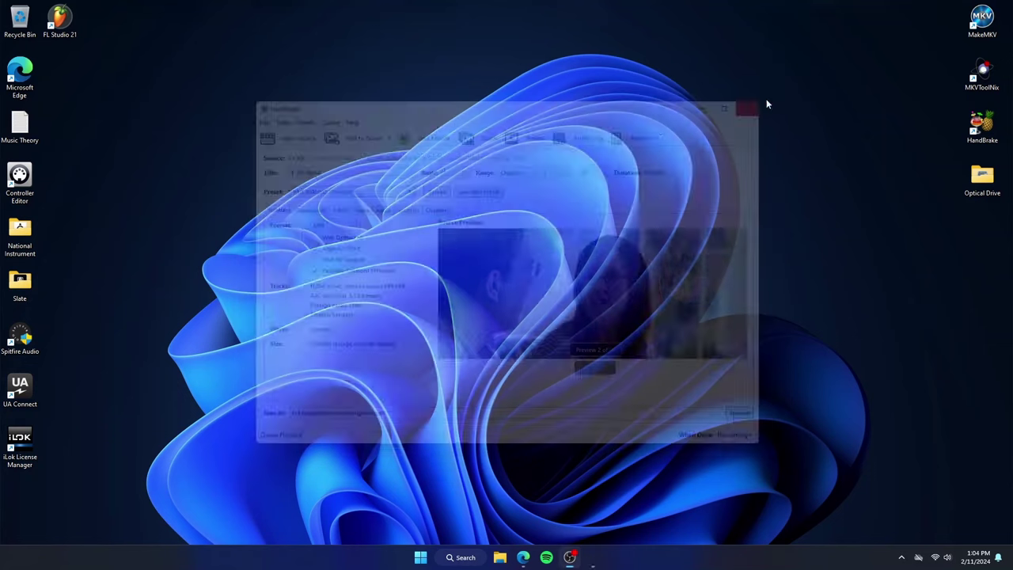
{"action": "left_click", "coordinate": [511, 558]}
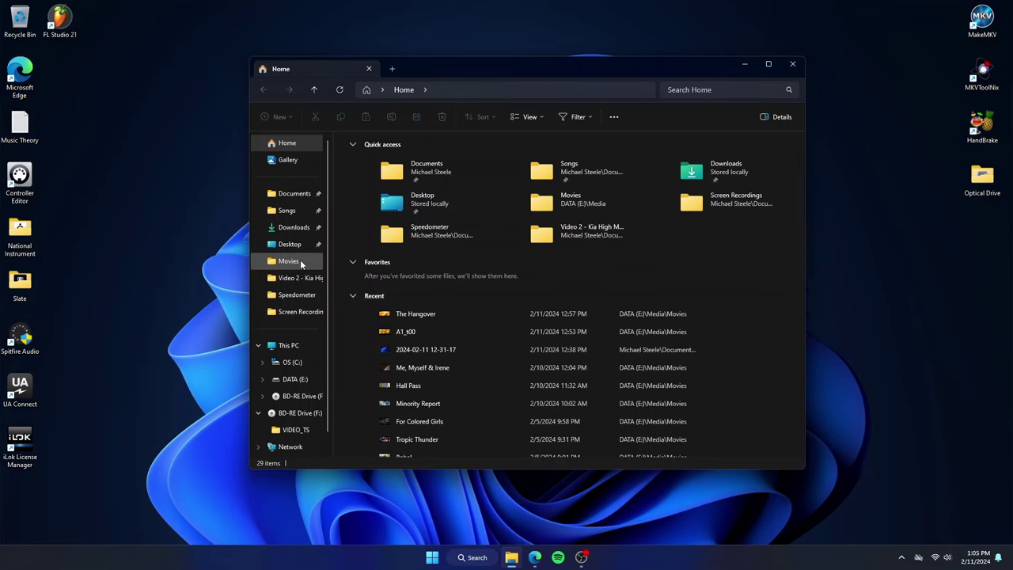
{"action": "right_click", "coordinate": [411, 312]}
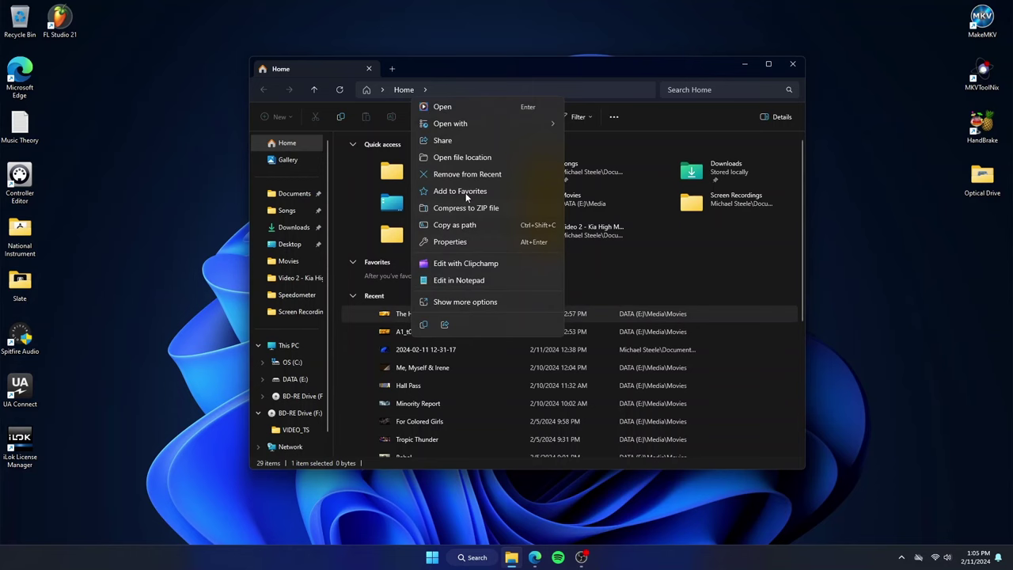
{"action": "left_click", "coordinate": [464, 157]}
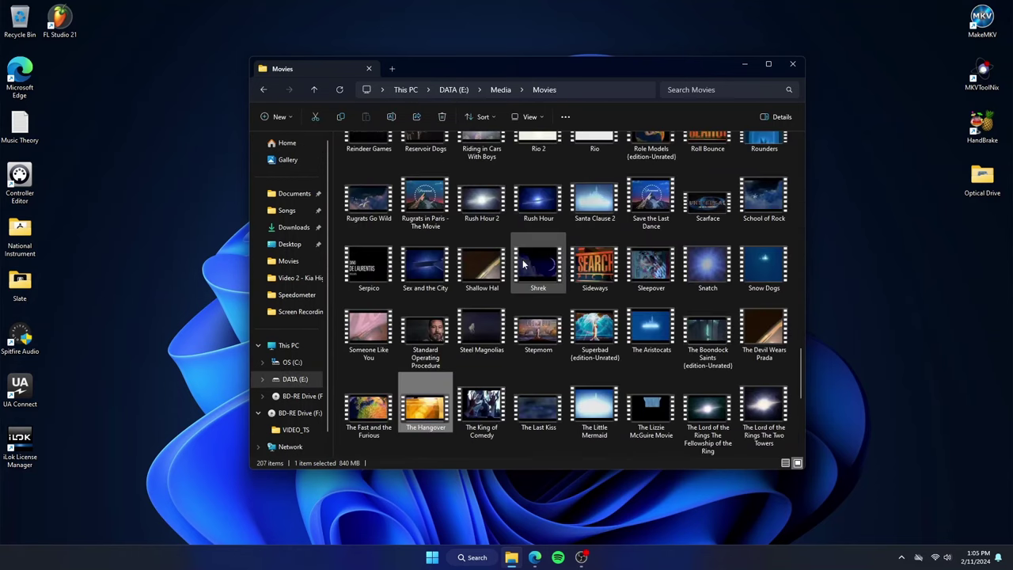
Step: Play The Hangover to check the encode, then select the A1_t00 source to see its size
{"action": "double_click", "coordinate": [428, 411]}
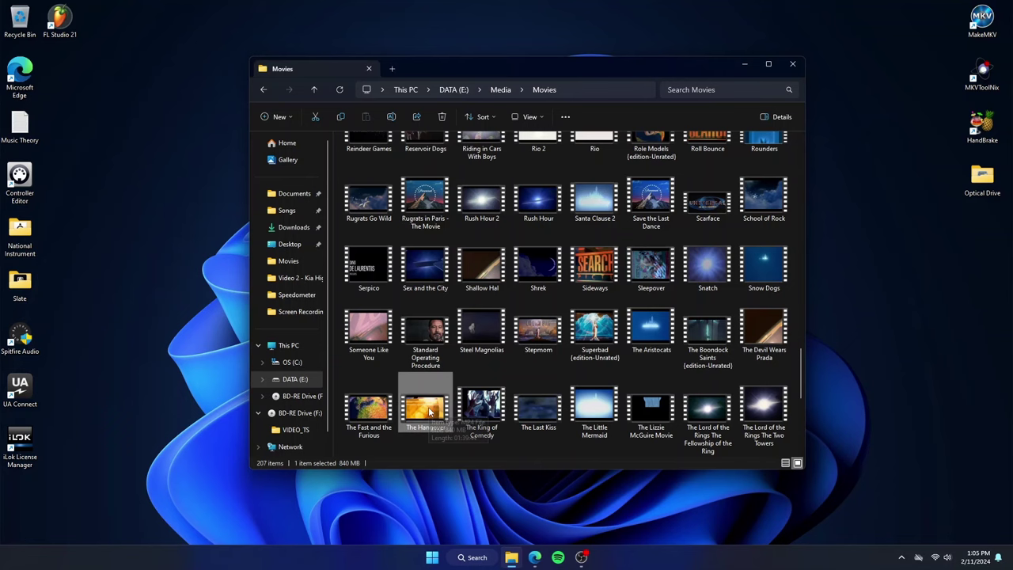
{"action": "scroll", "coordinate": [428, 407], "scroll_direction": "up", "scroll_amount": 20}
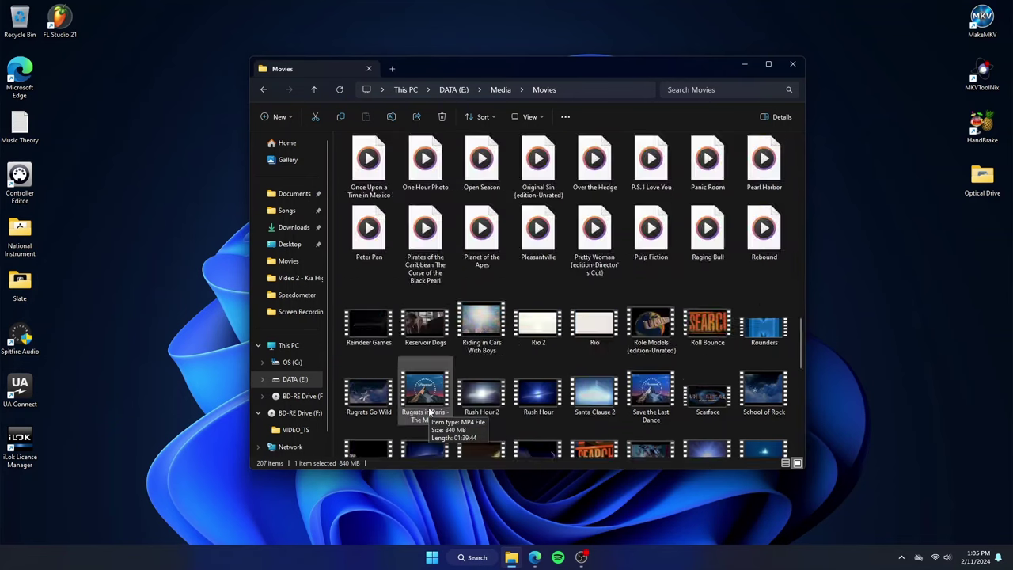
{"action": "left_click", "coordinate": [764, 166]}
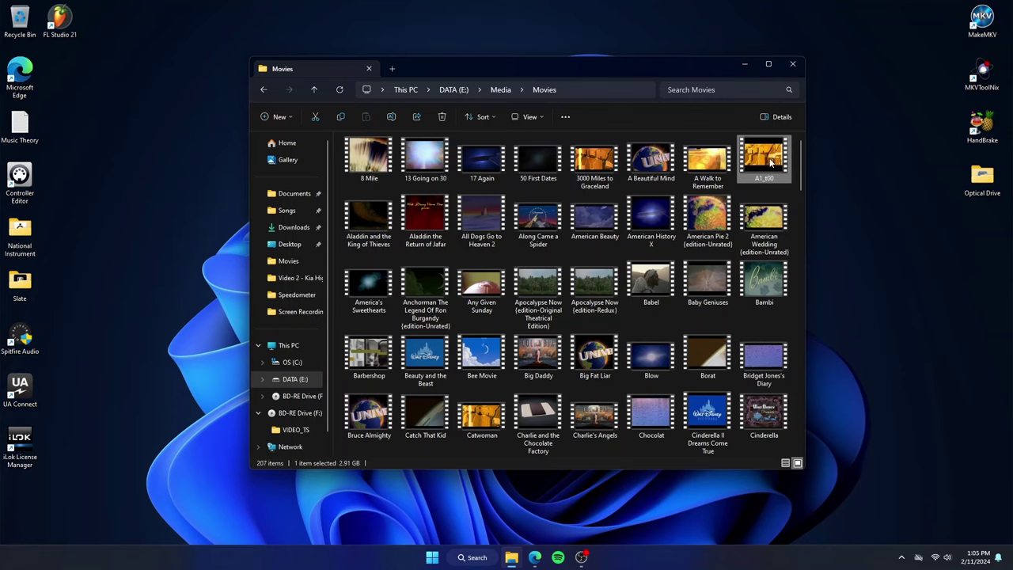
{"action": "mouse_move", "coordinate": [772, 163]}
Step: Launch Calculator and read The Hangover's 840 MB size in the Movies folder
{"action": "left_click", "coordinate": [433, 558]}
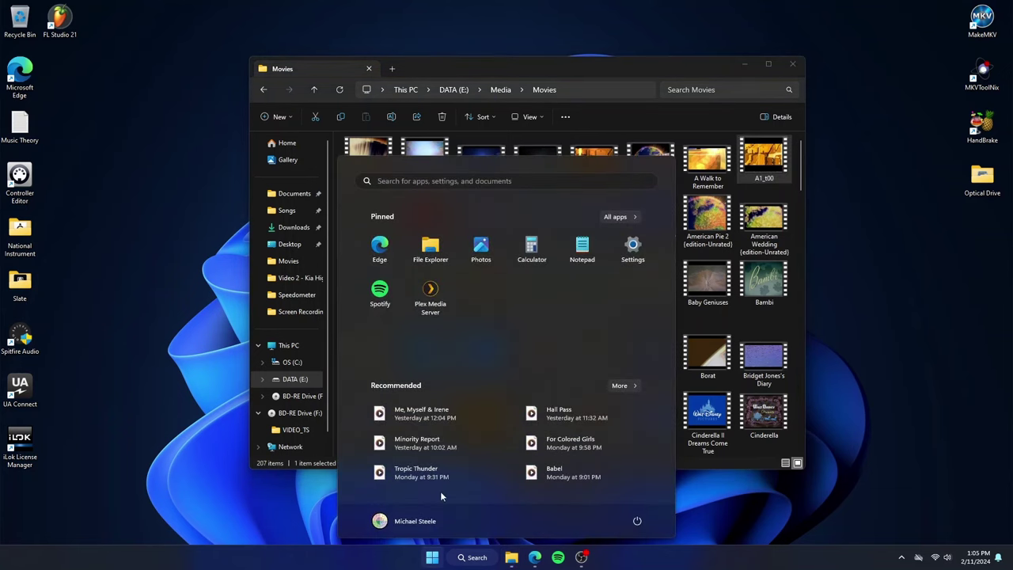
{"action": "left_click", "coordinate": [532, 247]}
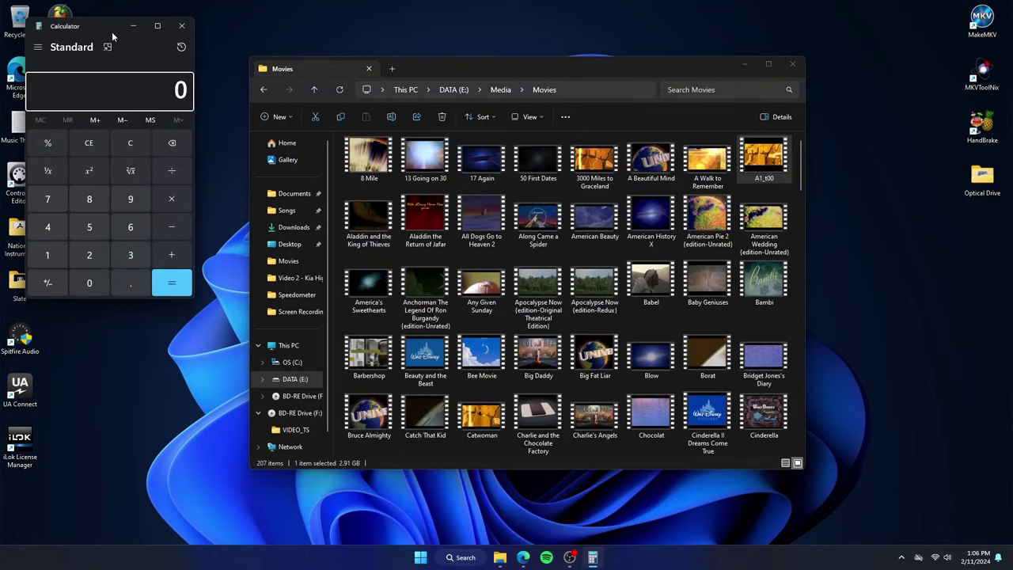
{"action": "left_click_drag", "start_coordinate": [112, 32], "coordinate": [142, 74]}
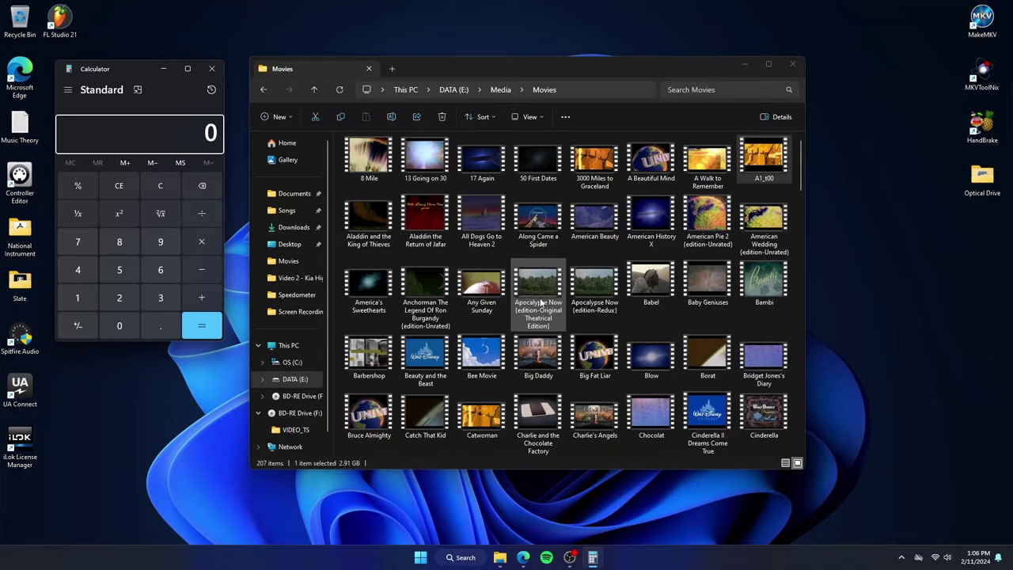
{"action": "scroll", "coordinate": [540, 301], "scroll_direction": "down", "scroll_amount": 15}
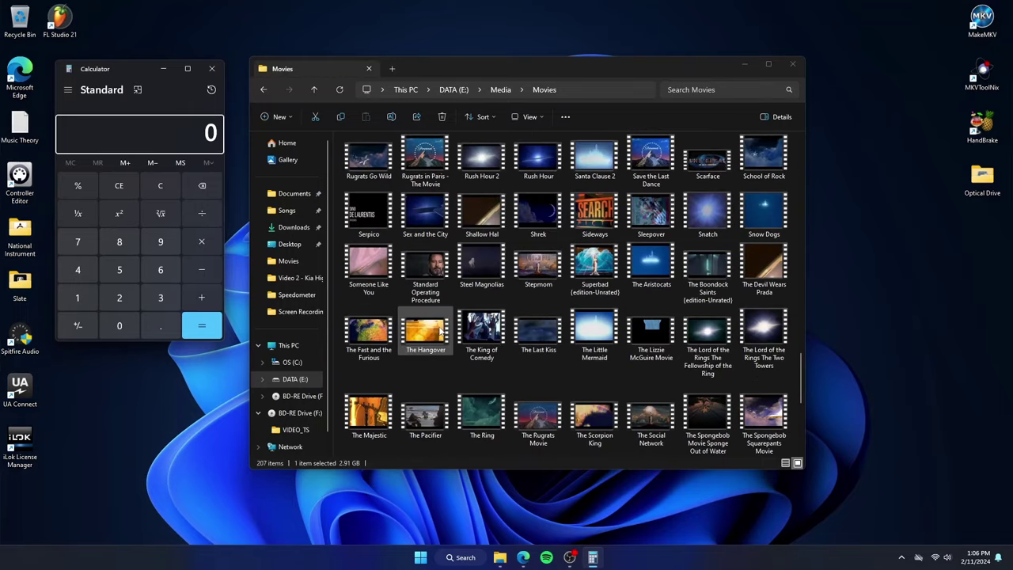
{"action": "left_click", "coordinate": [439, 333]}
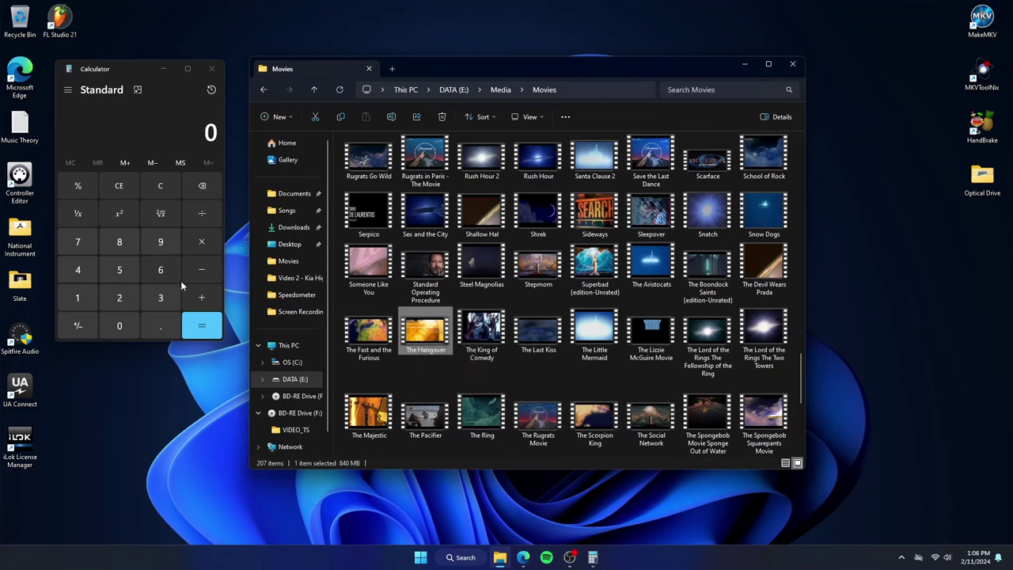
Step: Enter 0.84 ÷ in Calculator and check the source file's size
{"action": "left_click", "coordinate": [164, 327]}
{"action": "left_click", "coordinate": [164, 327]}
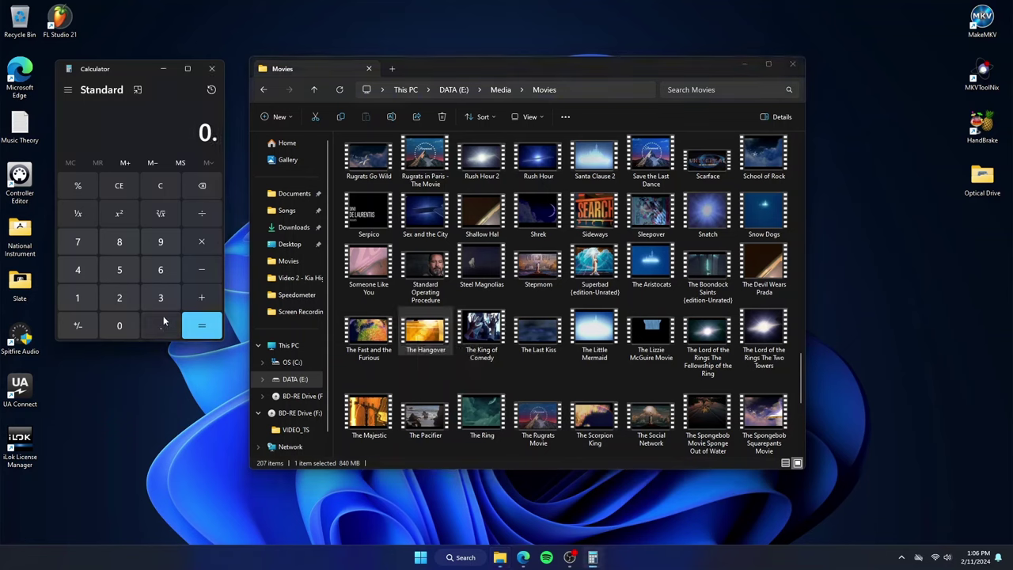
{"action": "left_click", "coordinate": [117, 241]}
{"action": "left_click", "coordinate": [79, 271]}
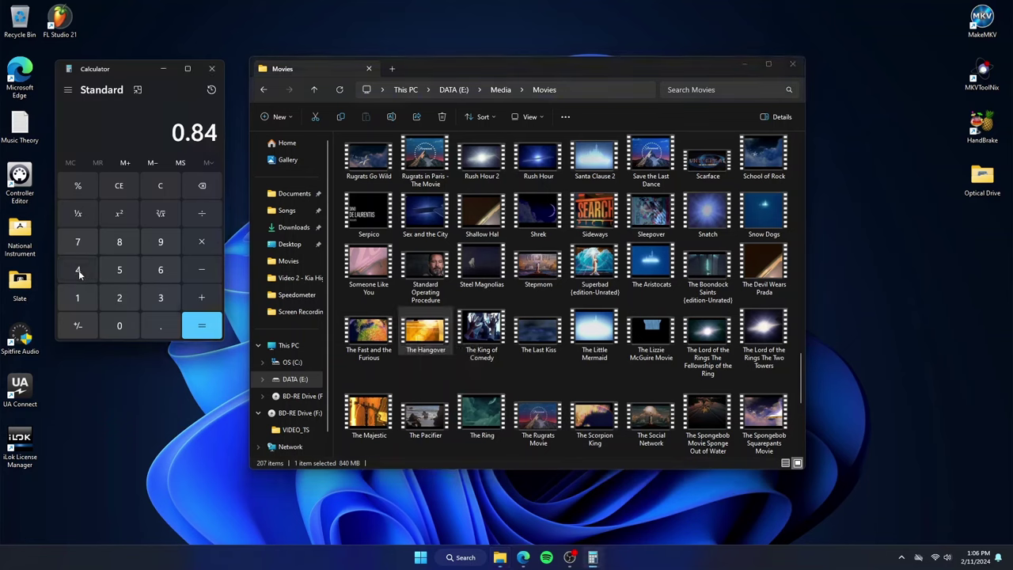
{"action": "left_click", "coordinate": [202, 217]}
{"action": "scroll", "coordinate": [567, 318], "scroll_direction": "up", "scroll_amount": 15}
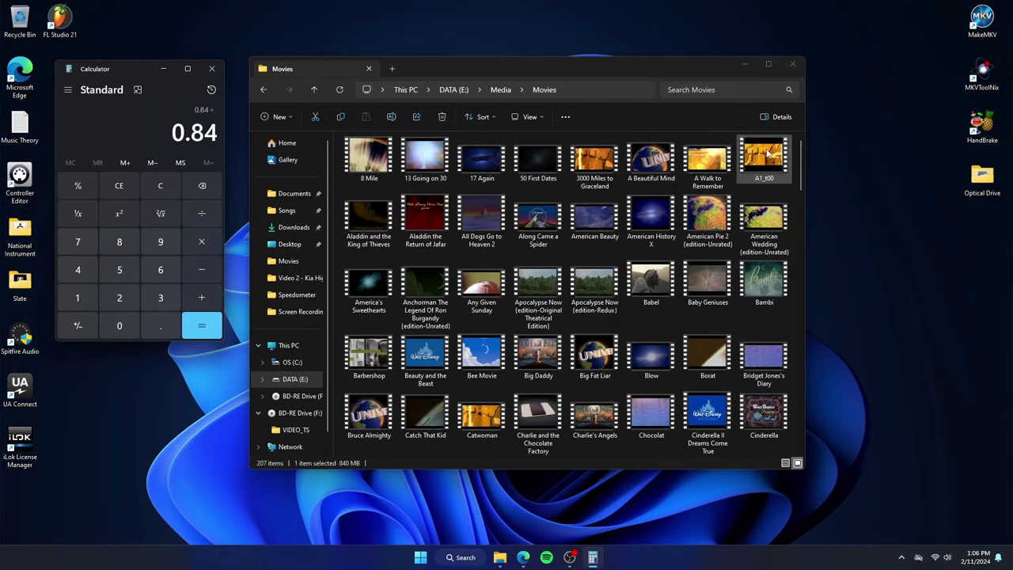
{"action": "left_click", "coordinate": [610, 68]}
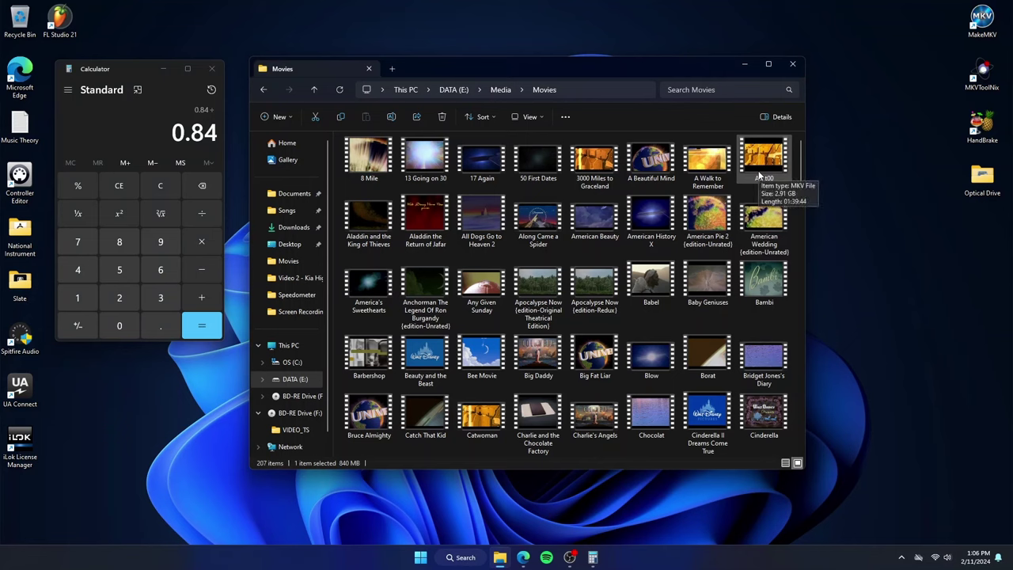
Step: Enter 2.91 and compute the result, 0.288659793814433
{"action": "left_click", "coordinate": [119, 297]}
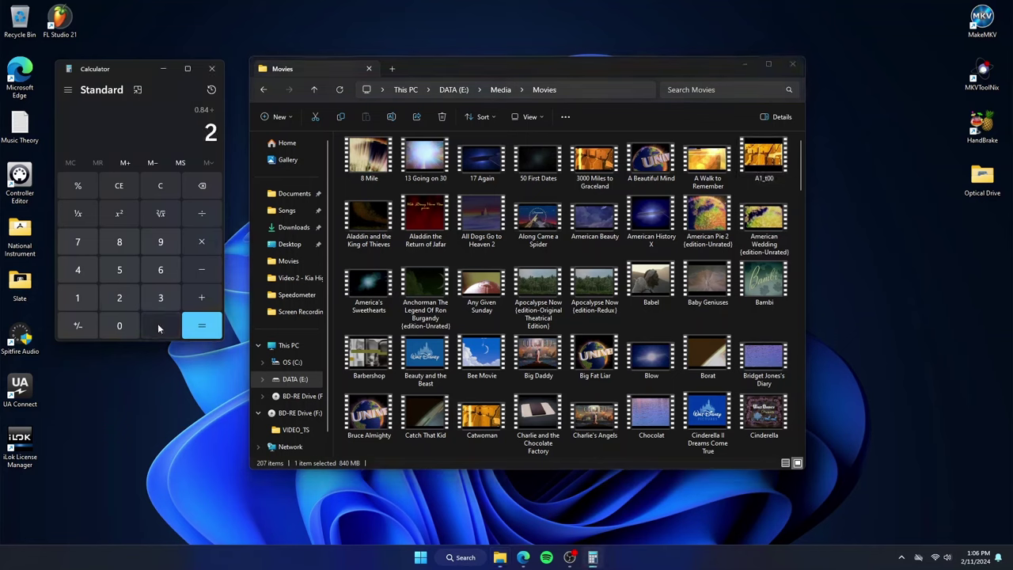
{"action": "left_click", "coordinate": [160, 326]}
{"action": "left_click", "coordinate": [160, 242]}
{"action": "left_click", "coordinate": [78, 298]}
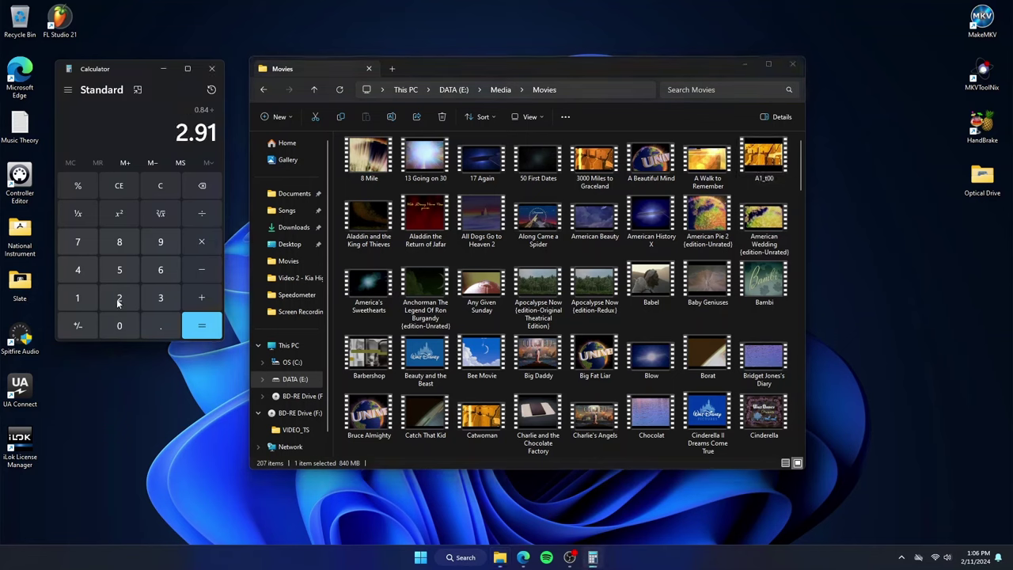
{"action": "left_click", "coordinate": [201, 324]}
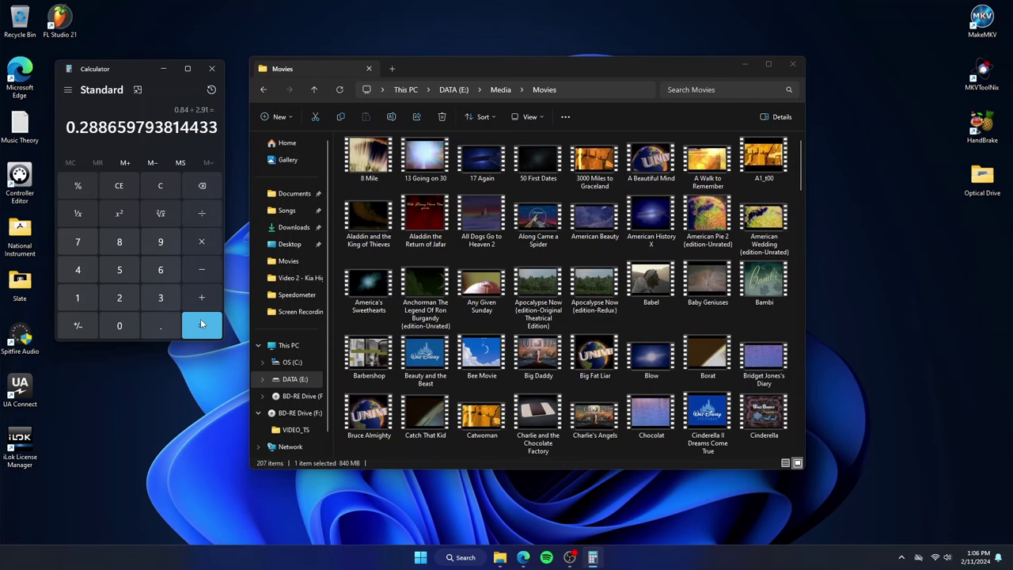
Step: Delete the A1_t00 source rip, then close Calculator and the Movies folder window
{"action": "left_click", "coordinate": [772, 158]}
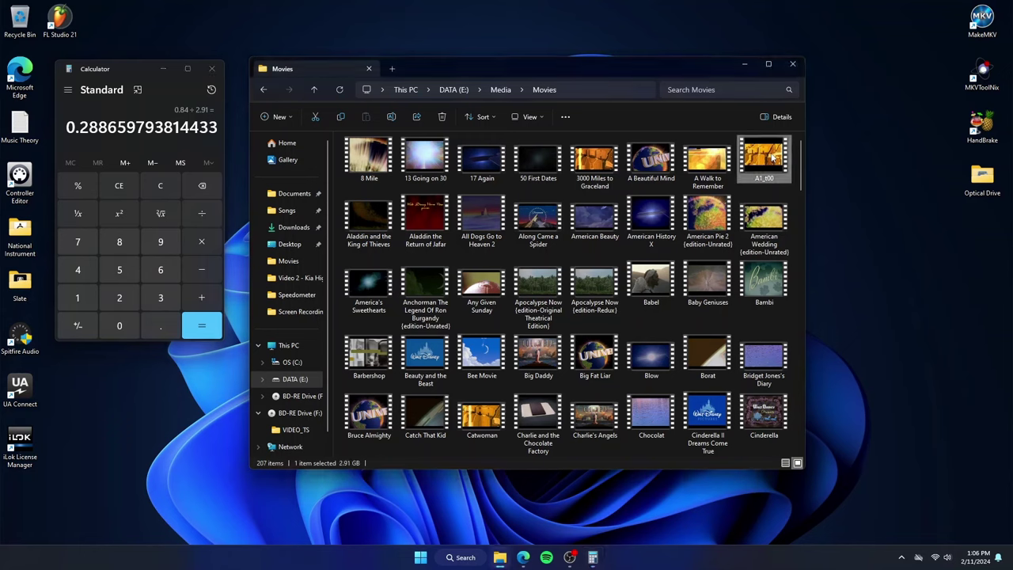
{"action": "key", "text": "Delete"}
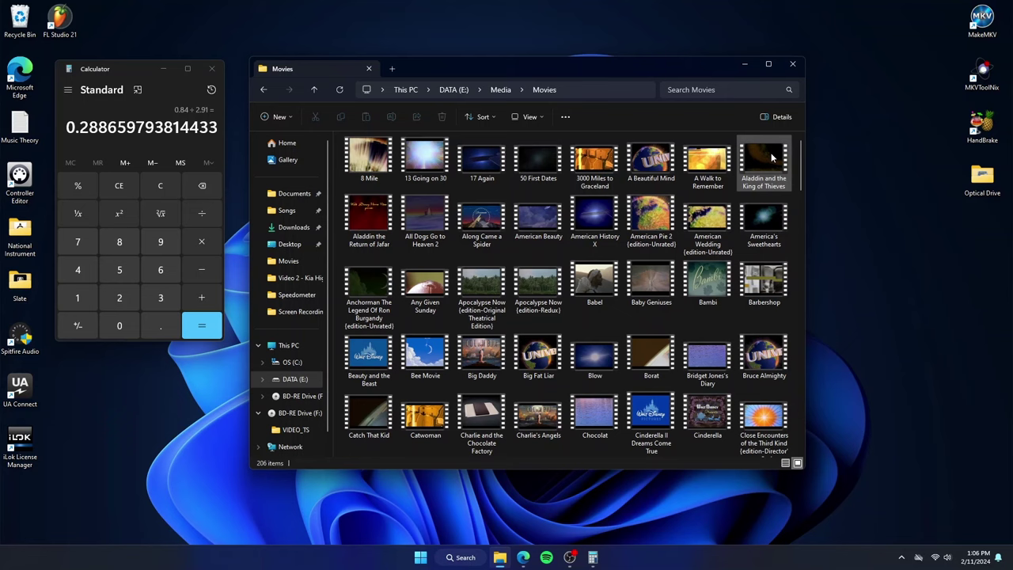
{"action": "left_click", "coordinate": [212, 68]}
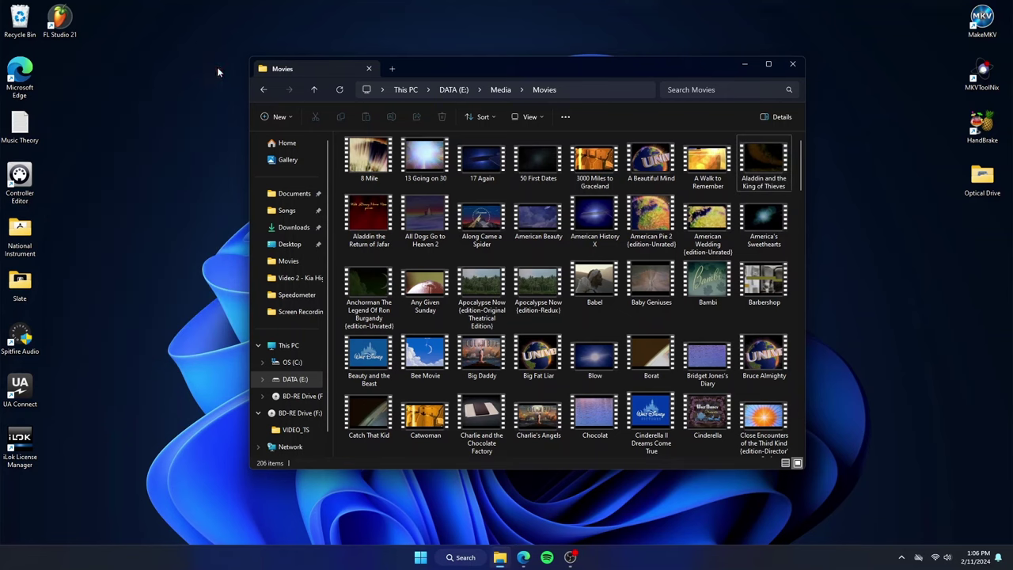
{"action": "mouse_move", "coordinate": [602, 65]}
{"action": "left_mouse_down"}
{"action": "mouse_move", "coordinate": [587, 49]}
{"action": "mouse_move", "coordinate": [593, 55]}
{"action": "left_mouse_up"}
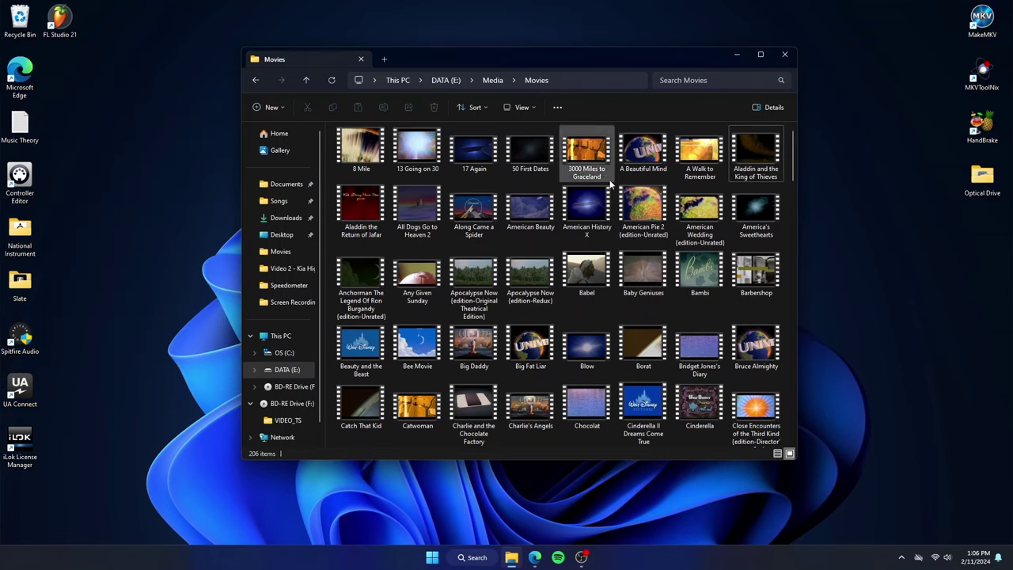
{"action": "left_click", "coordinate": [787, 55]}
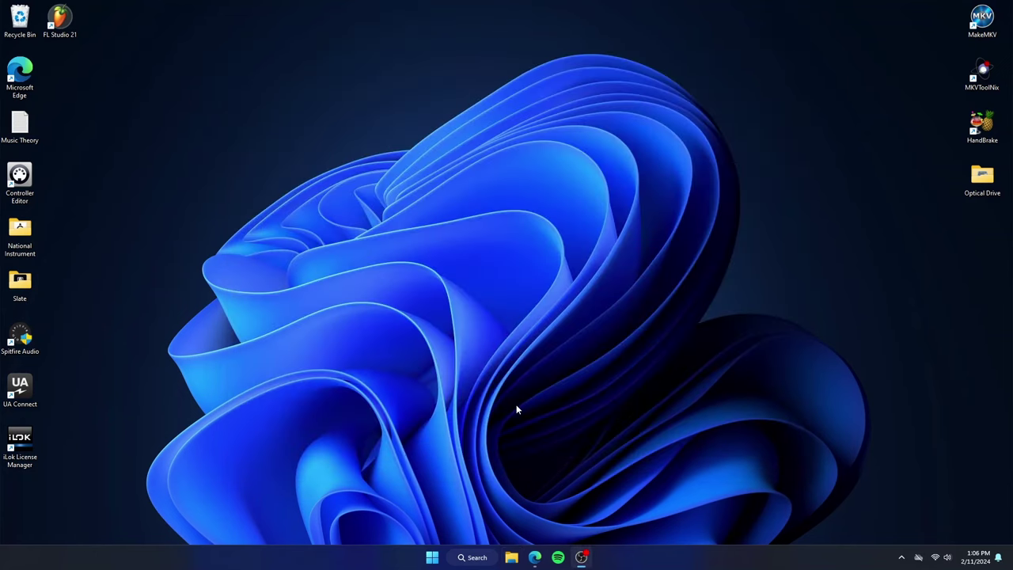
Step: Check the 205-title Movies library around the H titles; no The Hangover between Hall Pass and Harold & Kumar
{"action": "left_click", "coordinate": [535, 557]}
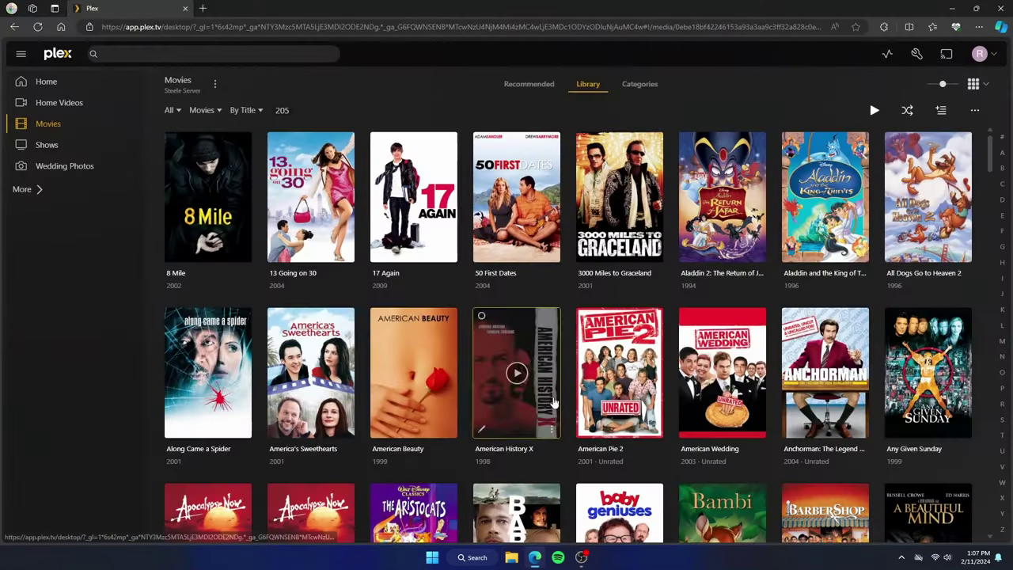
{"action": "scroll", "coordinate": [522, 349], "scroll_direction": "down", "scroll_amount": 8}
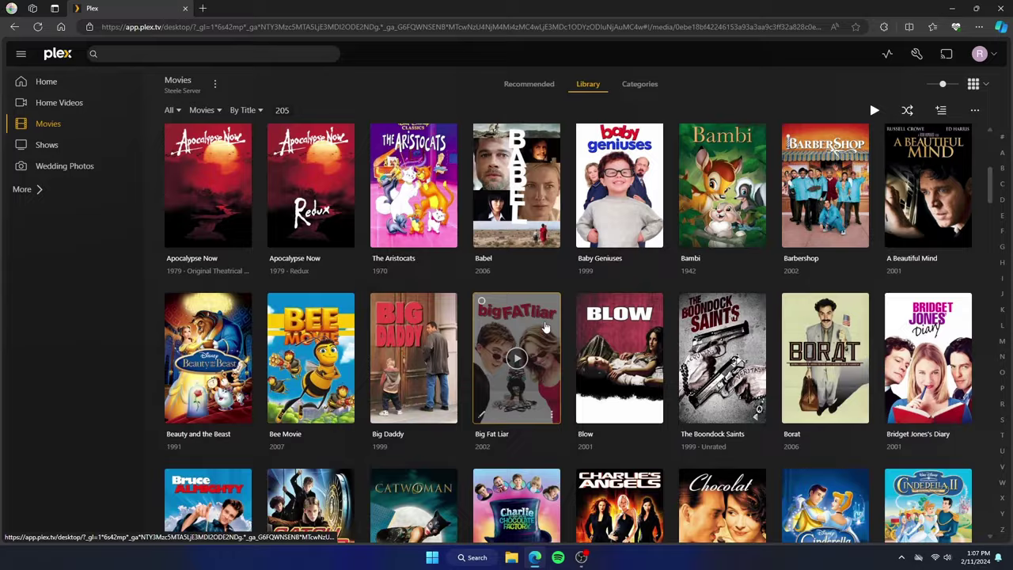
{"action": "scroll", "coordinate": [545, 326], "scroll_direction": "down", "scroll_amount": 15}
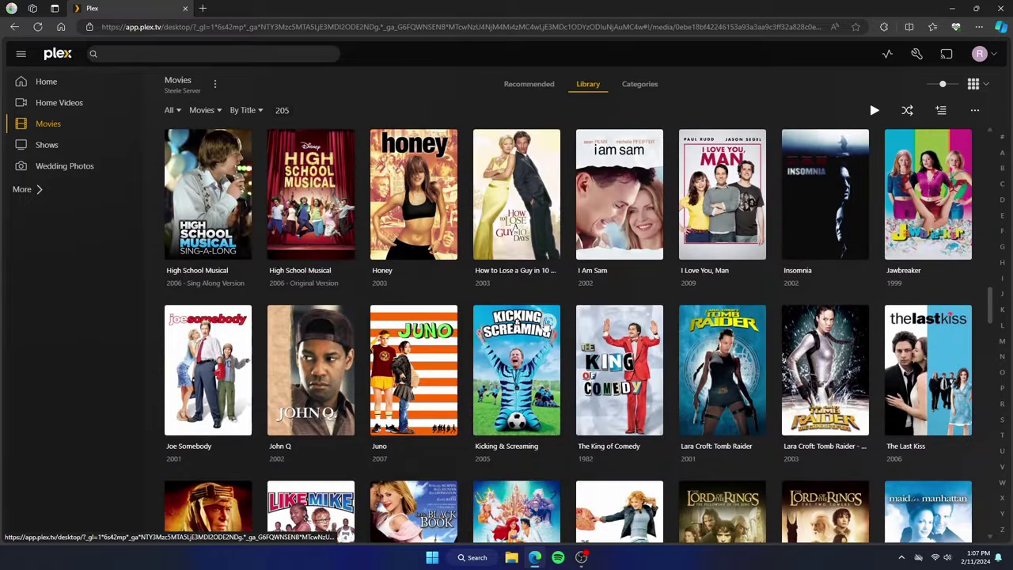
{"action": "scroll", "coordinate": [545, 326], "scroll_direction": "down", "scroll_amount": 4}
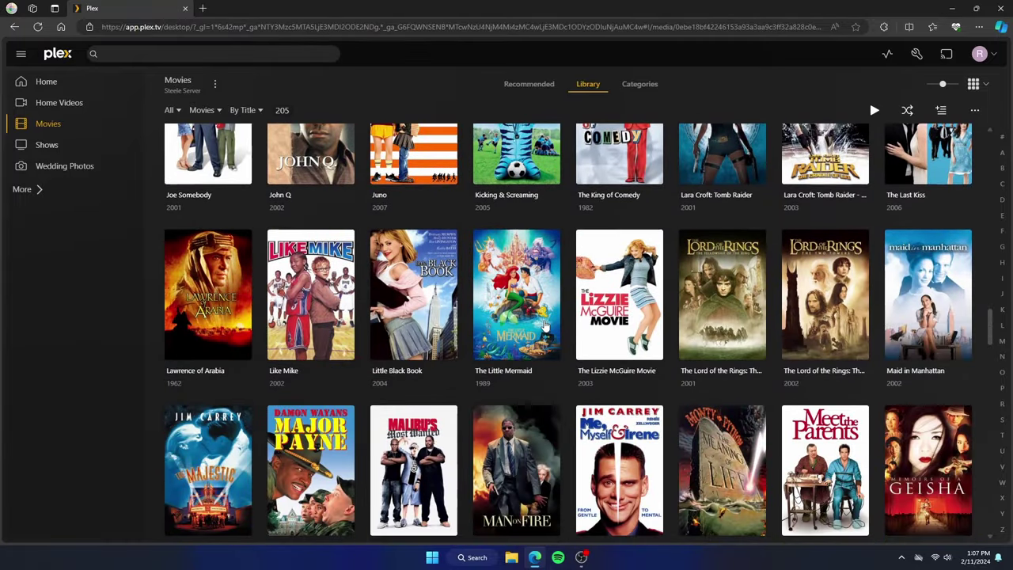
{"action": "scroll", "coordinate": [545, 326], "scroll_direction": "down", "scroll_amount": 10}
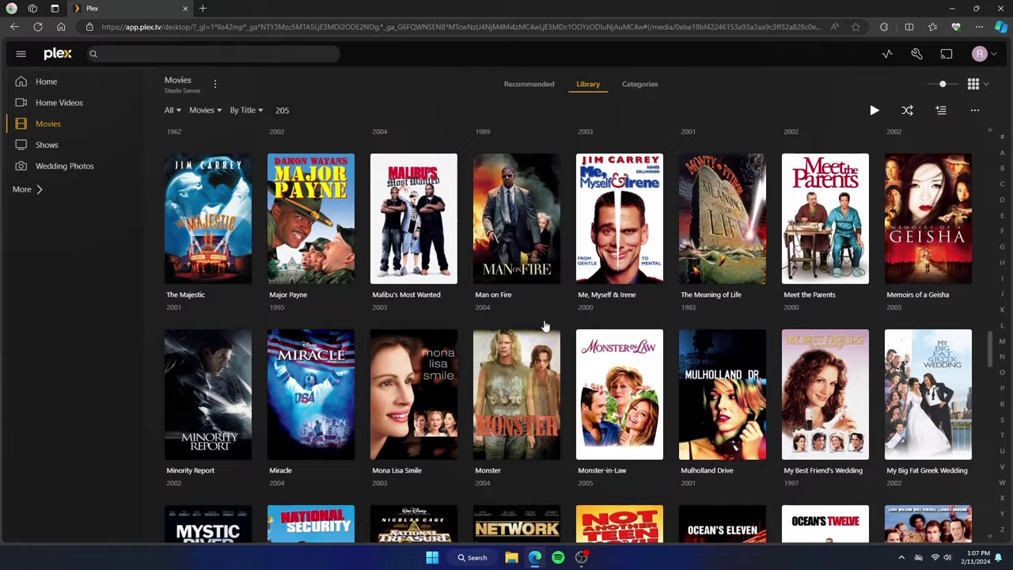
{"action": "scroll", "coordinate": [545, 326], "scroll_direction": "down", "scroll_amount": 2}
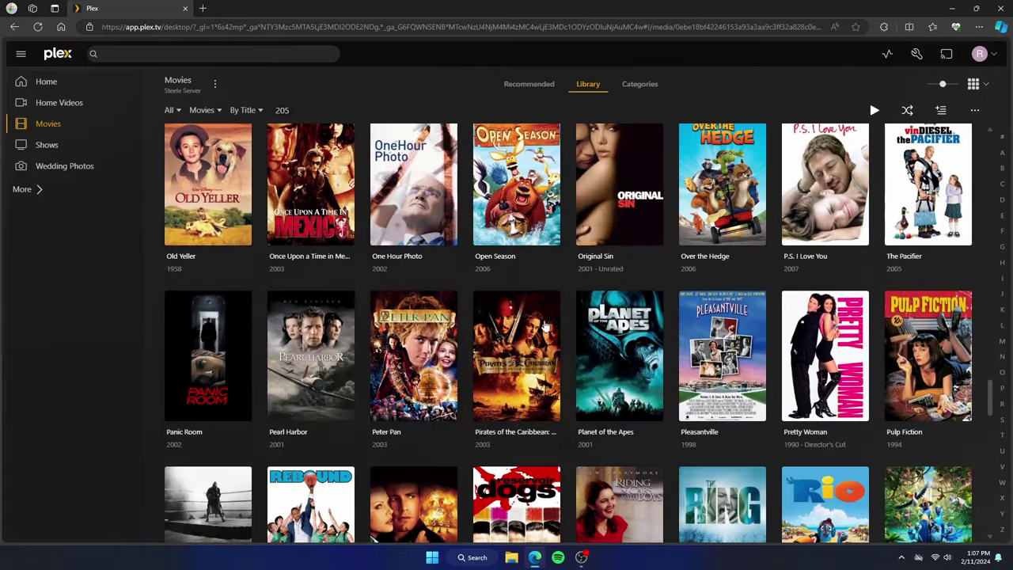
{"action": "scroll", "coordinate": [545, 326], "scroll_direction": "up", "scroll_amount": 10}
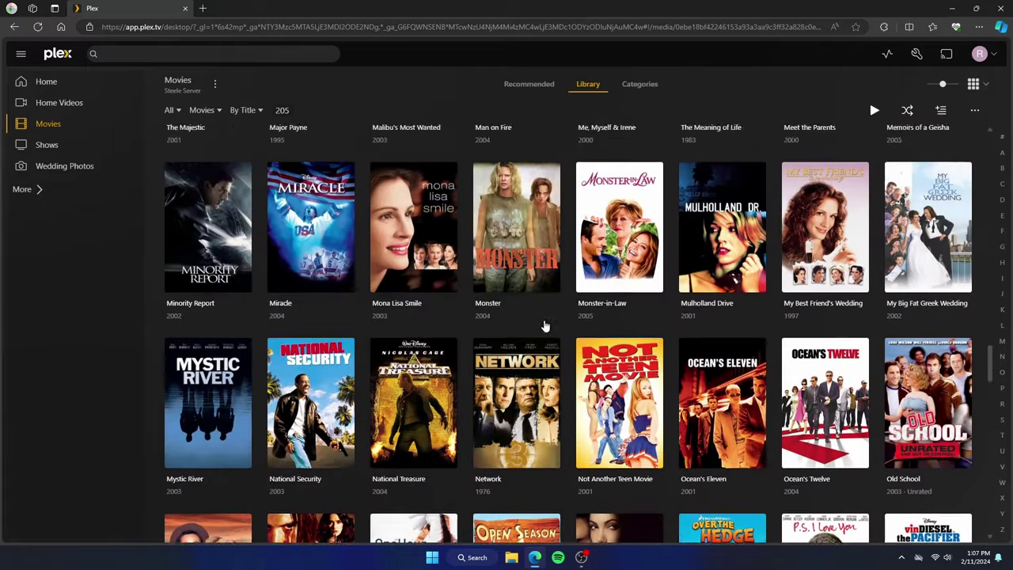
{"action": "scroll", "coordinate": [545, 326], "scroll_direction": "up", "scroll_amount": 7}
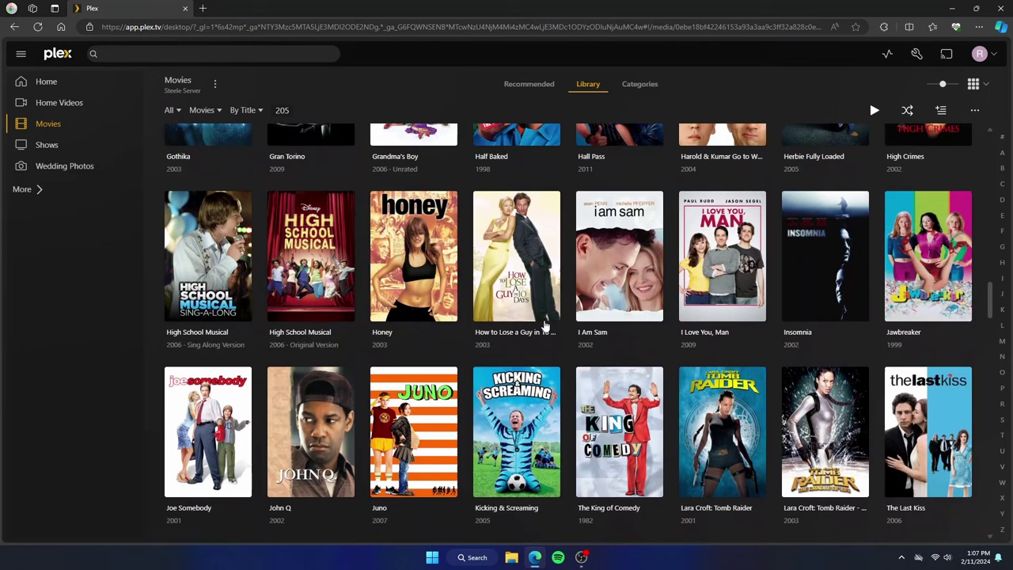
{"action": "scroll", "coordinate": [586, 325], "scroll_direction": "up", "scroll_amount": 2}
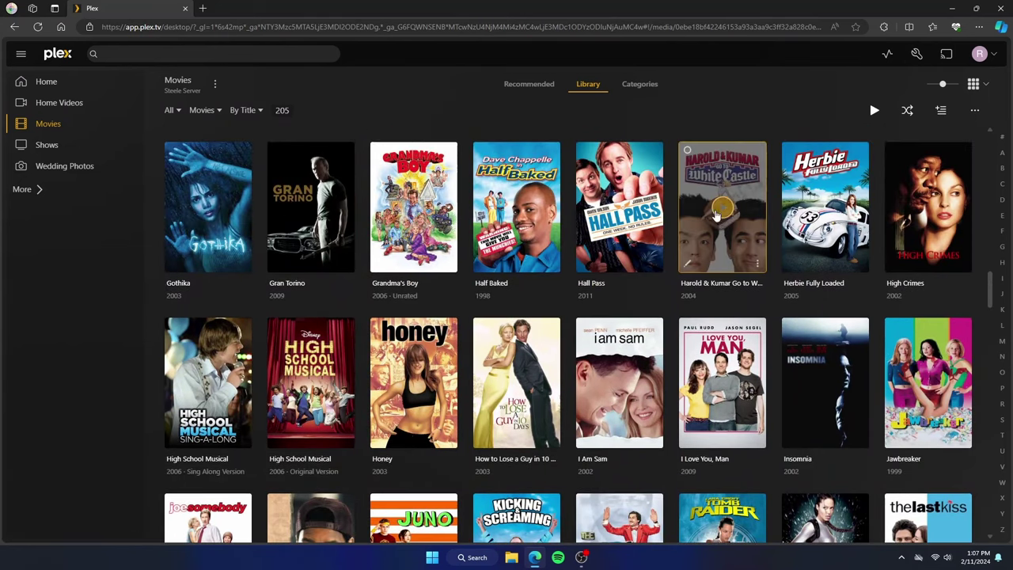
{"action": "mouse_move", "coordinate": [614, 229]}
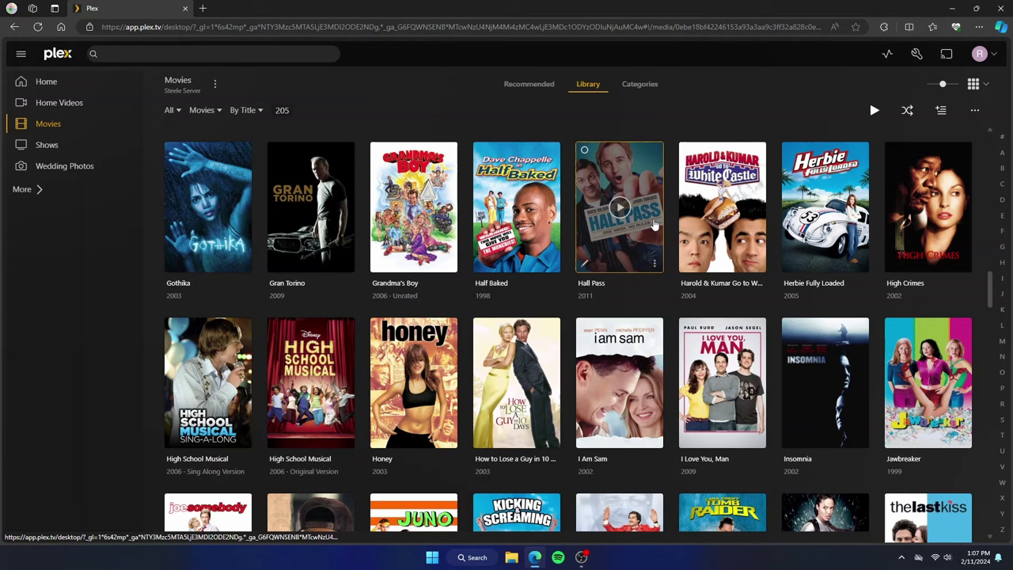
{"action": "mouse_move", "coordinate": [735, 213]}
{"action": "scroll", "coordinate": [712, 283], "scroll_direction": "up", "scroll_amount": 2}
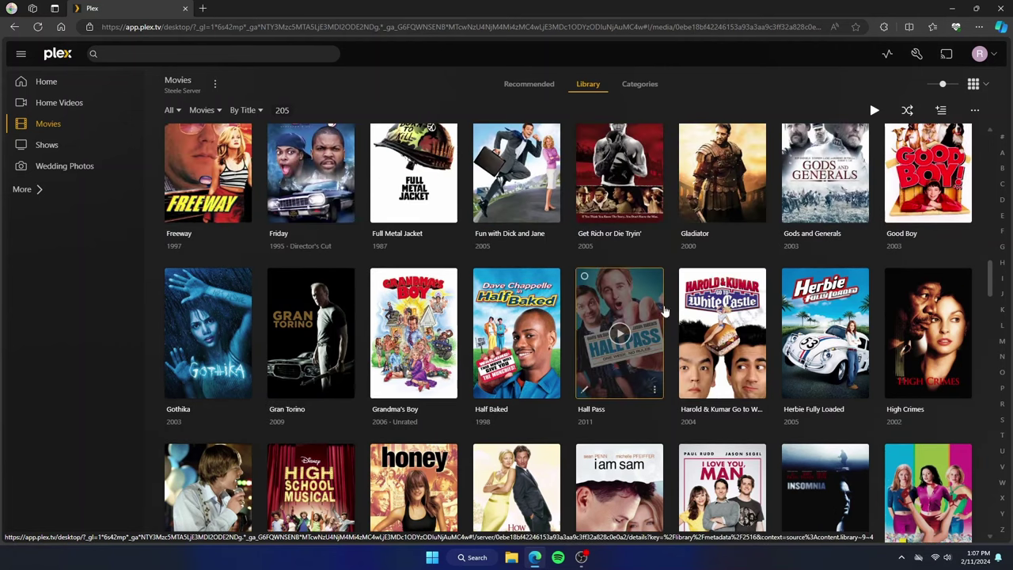
{"action": "mouse_move", "coordinate": [664, 318]}
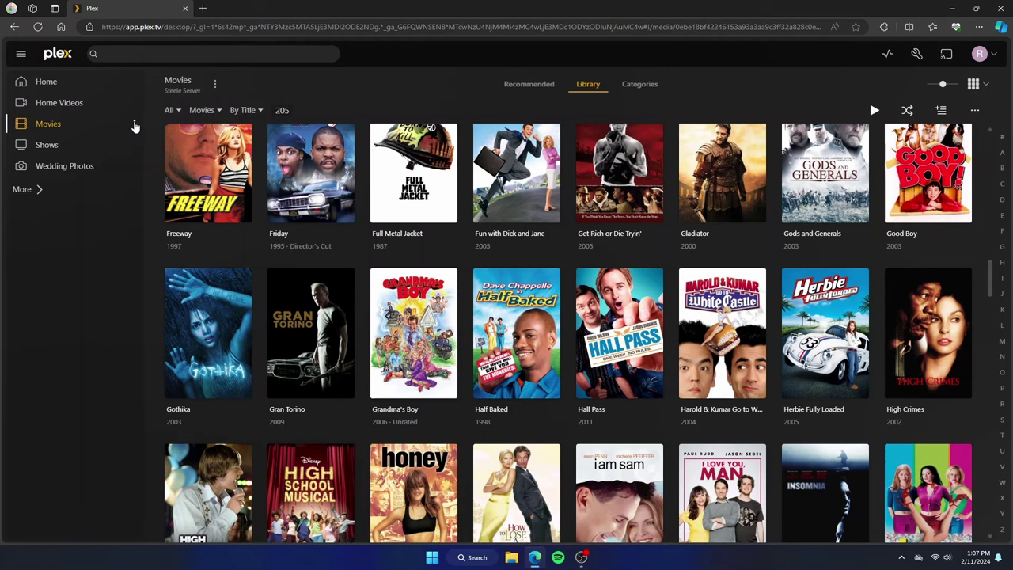
Step: Run Scan Library Files on Movies so The Hangover (2009) is added, making 206 titles
{"action": "left_click", "coordinate": [135, 125]}
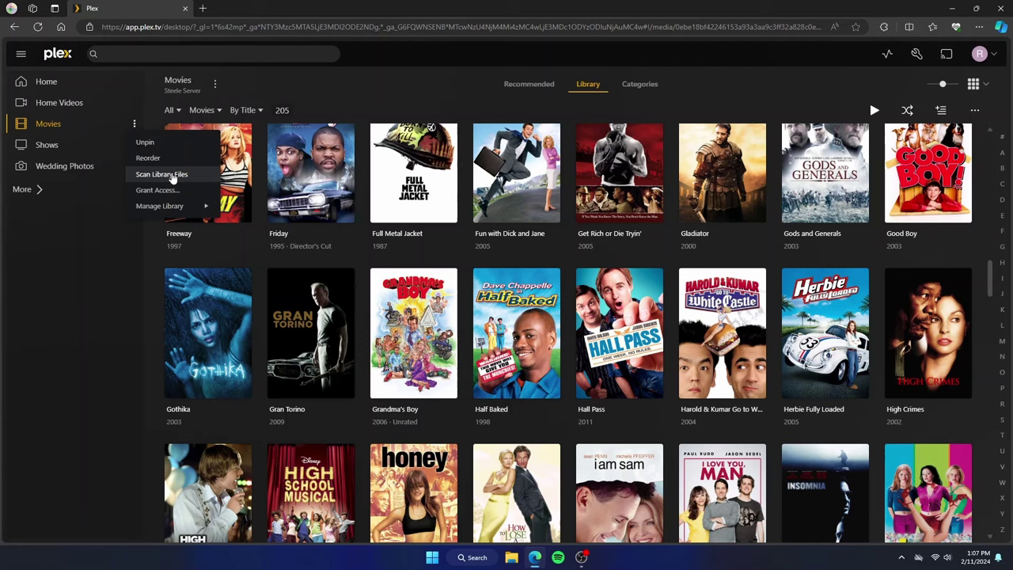
{"action": "left_click", "coordinate": [166, 175]}
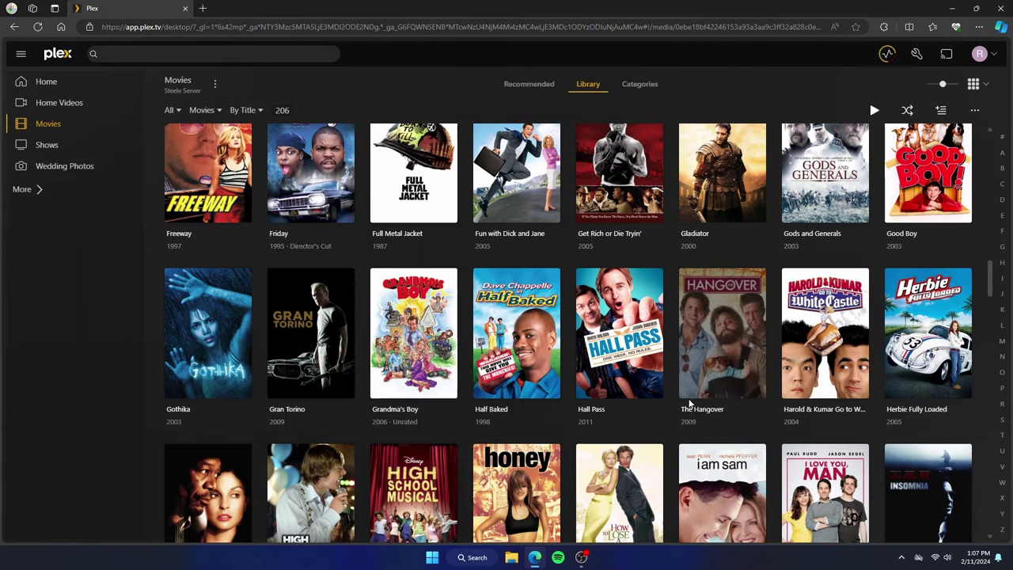
{"action": "mouse_move", "coordinate": [729, 376]}
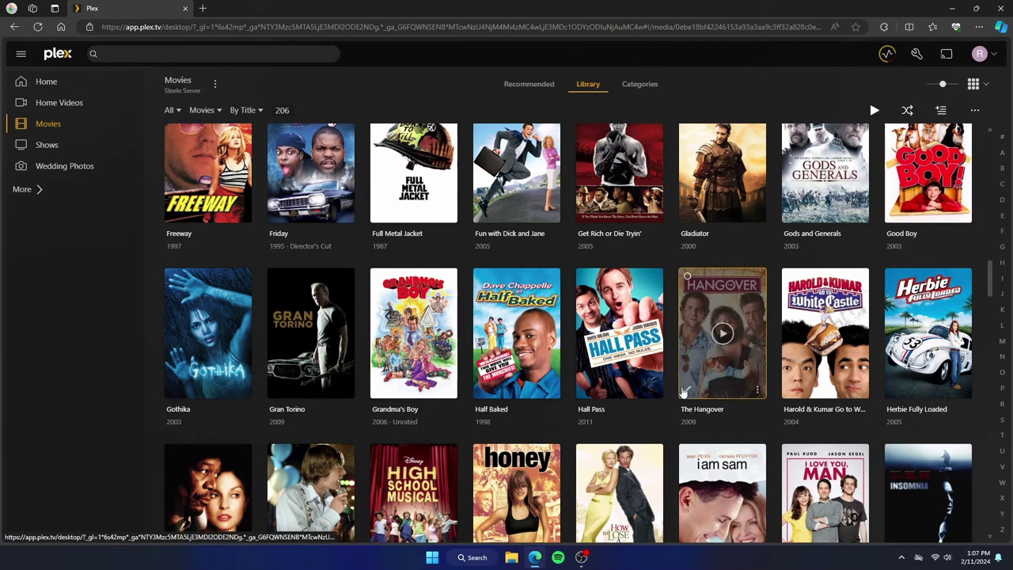
Step: Edit The Hangover and check its metadata: released 2009-06-02, rated R, studio Legendary Pictures
{"action": "left_click", "coordinate": [687, 394]}
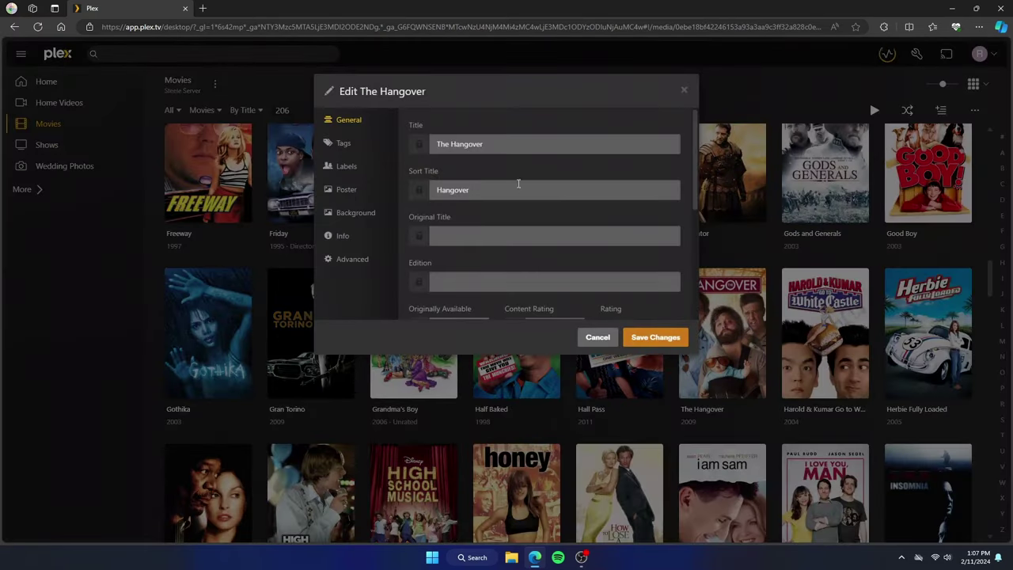
{"action": "scroll", "coordinate": [511, 199], "scroll_direction": "down", "scroll_amount": 1}
{"action": "scroll", "coordinate": [512, 199], "scroll_direction": "down", "scroll_amount": 1}
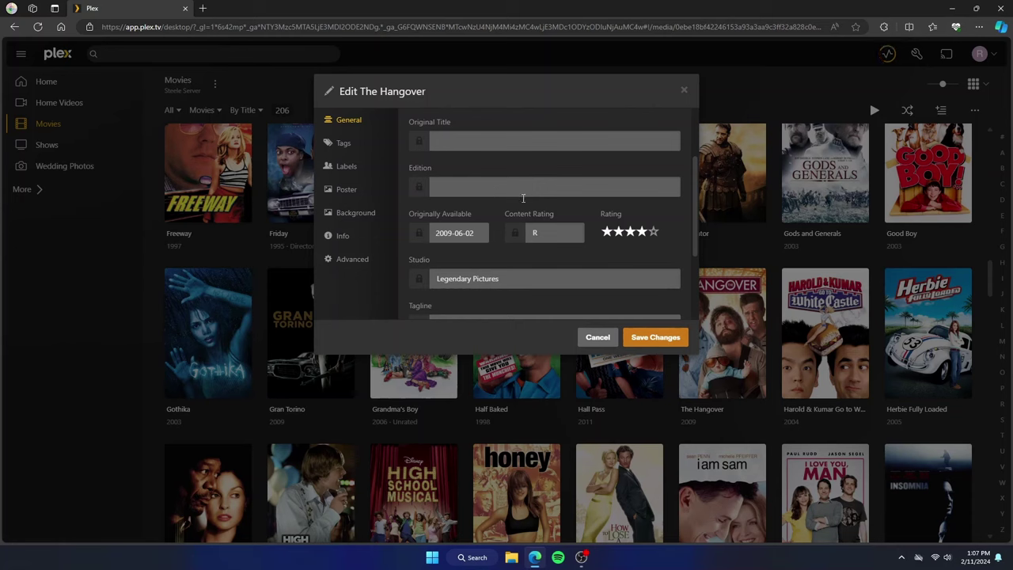
{"action": "scroll", "coordinate": [523, 198], "scroll_direction": "down", "scroll_amount": 2}
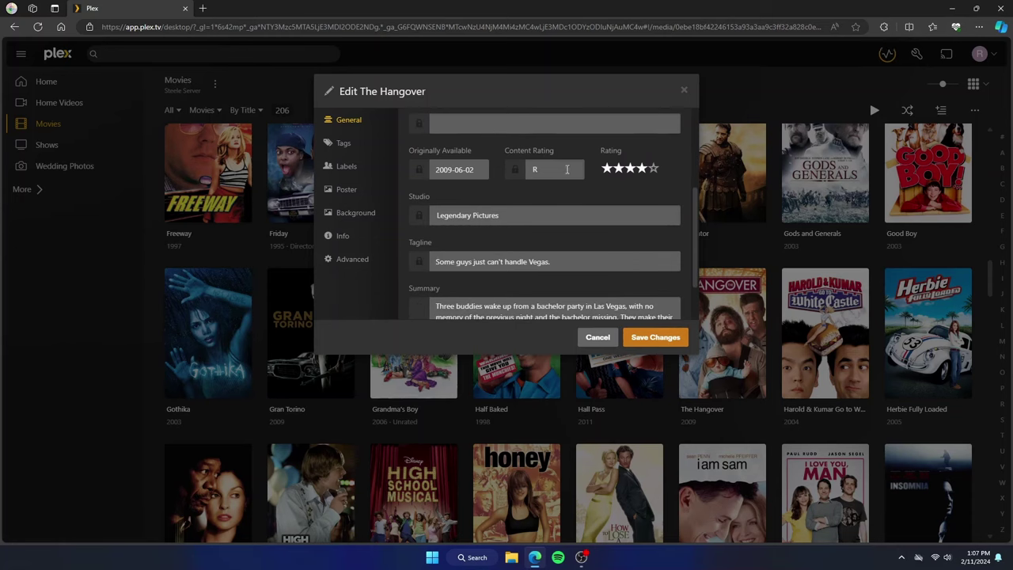
{"action": "scroll", "coordinate": [507, 223], "scroll_direction": "down", "scroll_amount": 1}
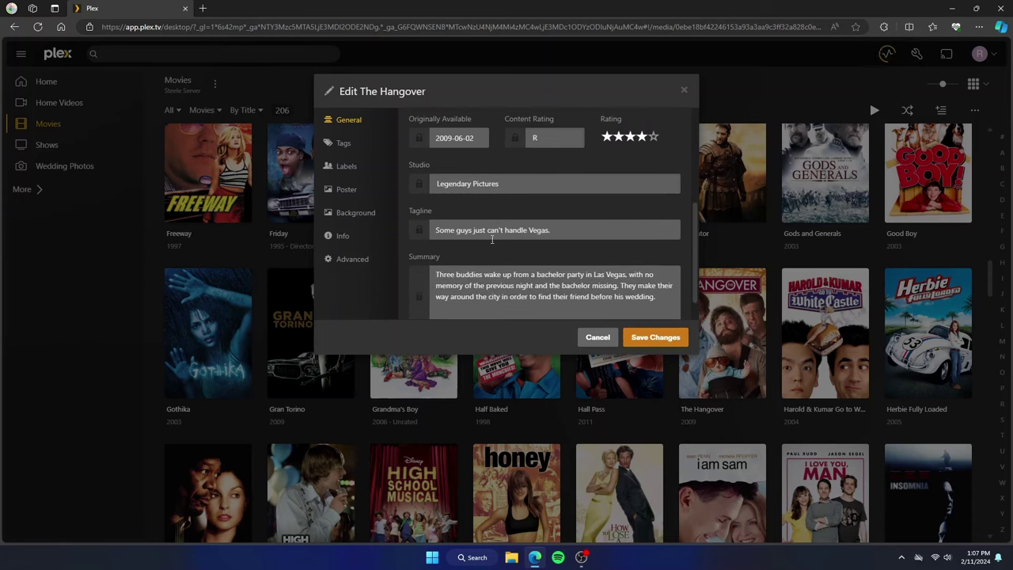
Step: Pick the cartoon-title poster for The Hangover from the Poster choices, then show the Background choices
{"action": "left_click", "coordinate": [360, 191]}
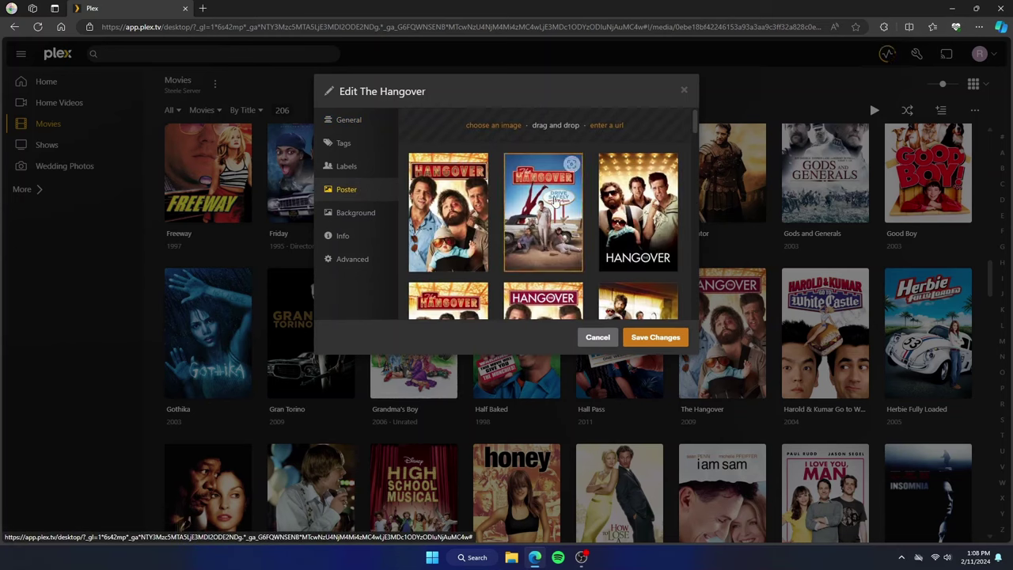
{"action": "scroll", "coordinate": [538, 232], "scroll_direction": "down", "scroll_amount": 5}
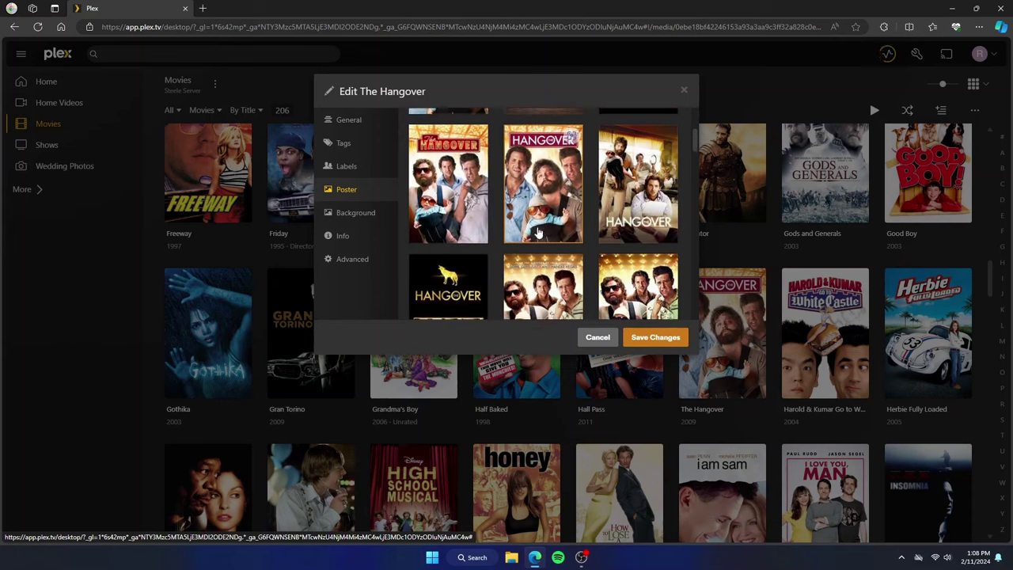
{"action": "scroll", "coordinate": [537, 235], "scroll_direction": "down", "scroll_amount": 6}
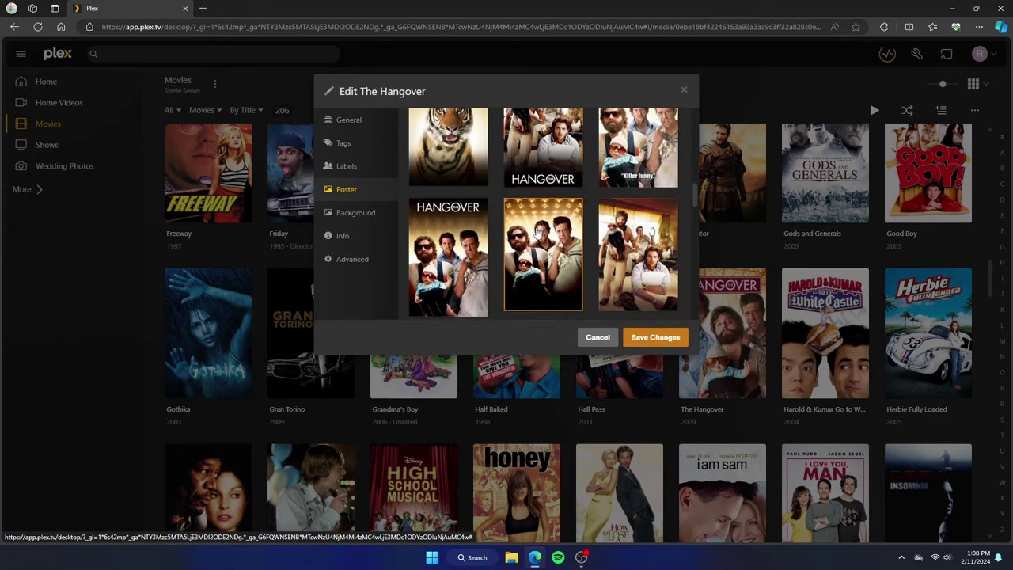
{"action": "scroll", "coordinate": [538, 230], "scroll_direction": "down", "scroll_amount": 4}
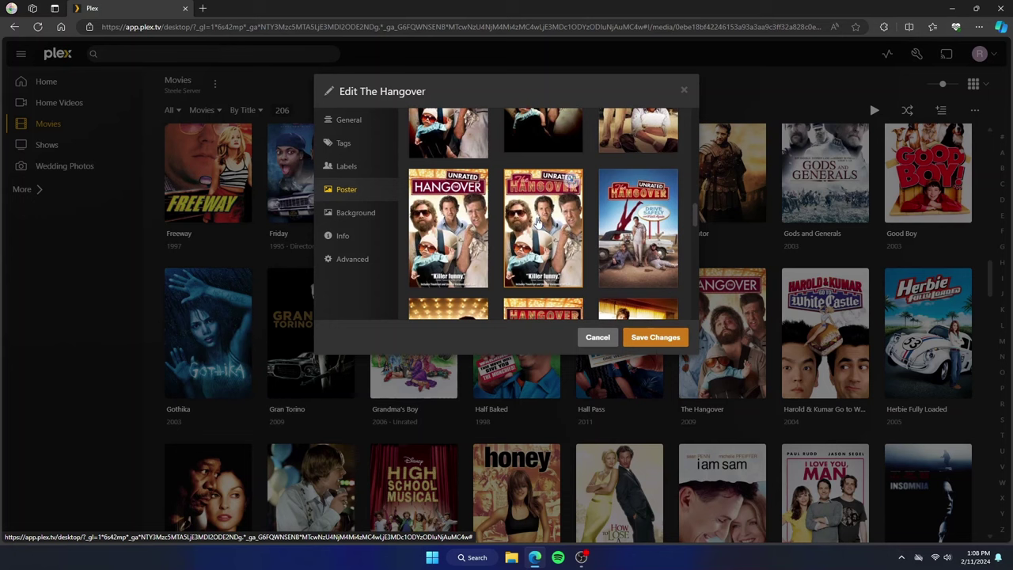
{"action": "scroll", "coordinate": [545, 245], "scroll_direction": "down", "scroll_amount": 5}
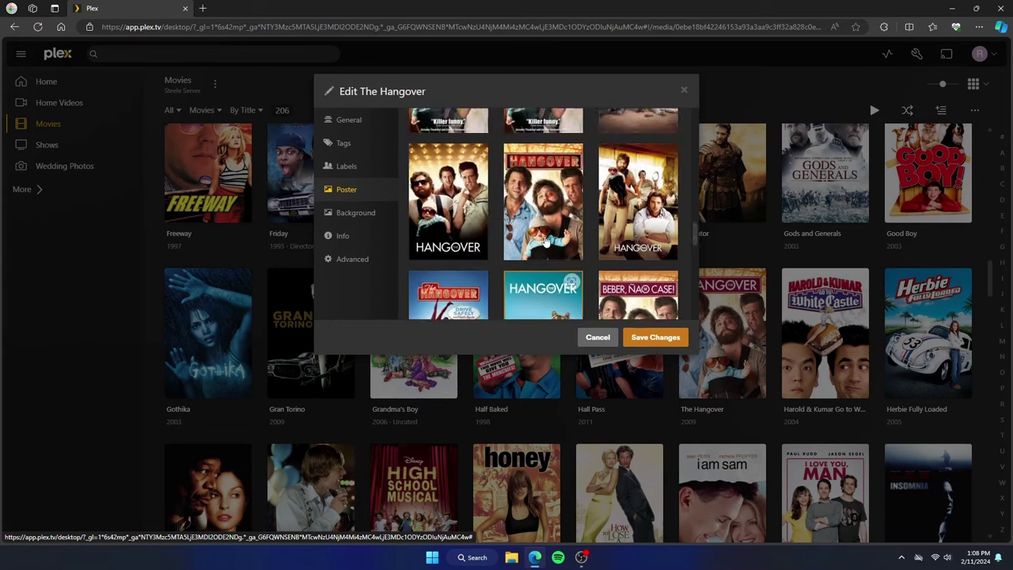
{"action": "scroll", "coordinate": [545, 244], "scroll_direction": "up", "scroll_amount": 10}
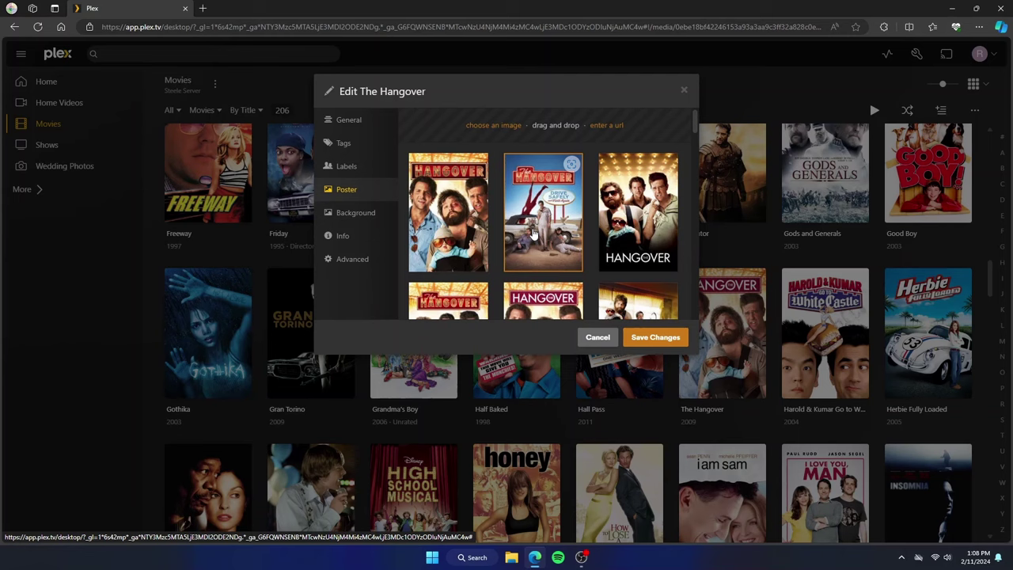
{"action": "scroll", "coordinate": [538, 244], "scroll_direction": "down", "scroll_amount": 2}
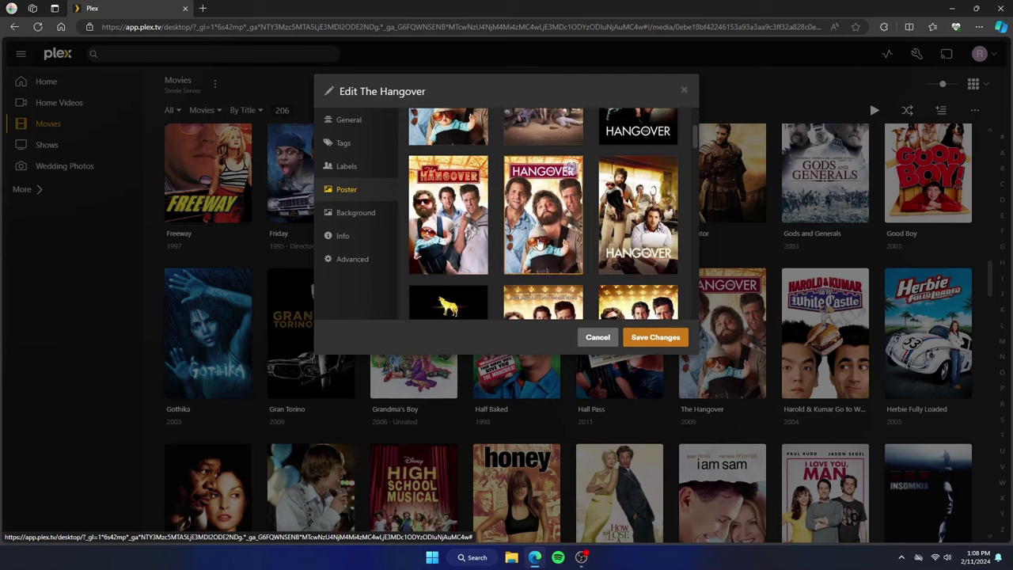
{"action": "left_click", "coordinate": [440, 215]}
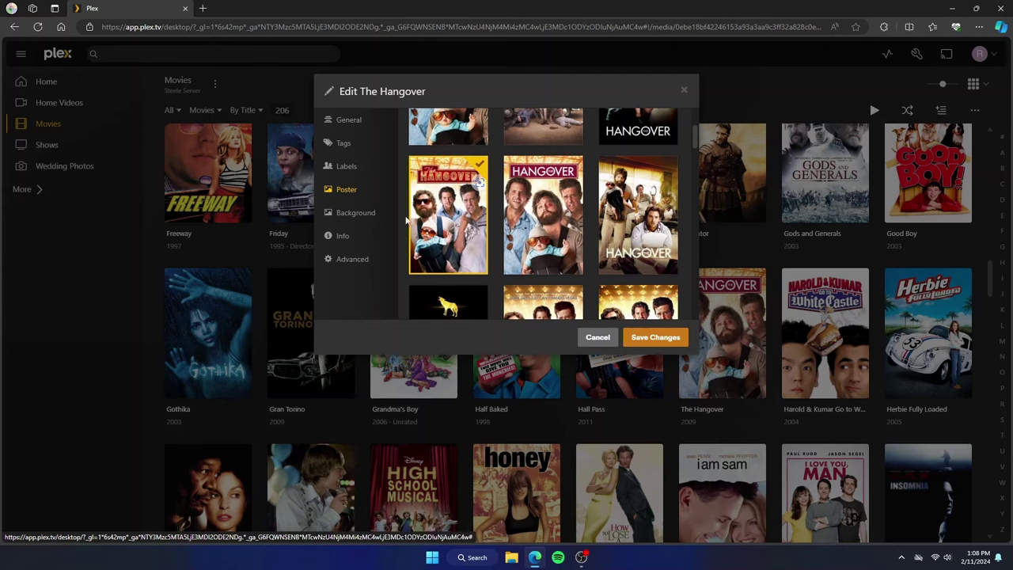
{"action": "left_click", "coordinate": [368, 215]}
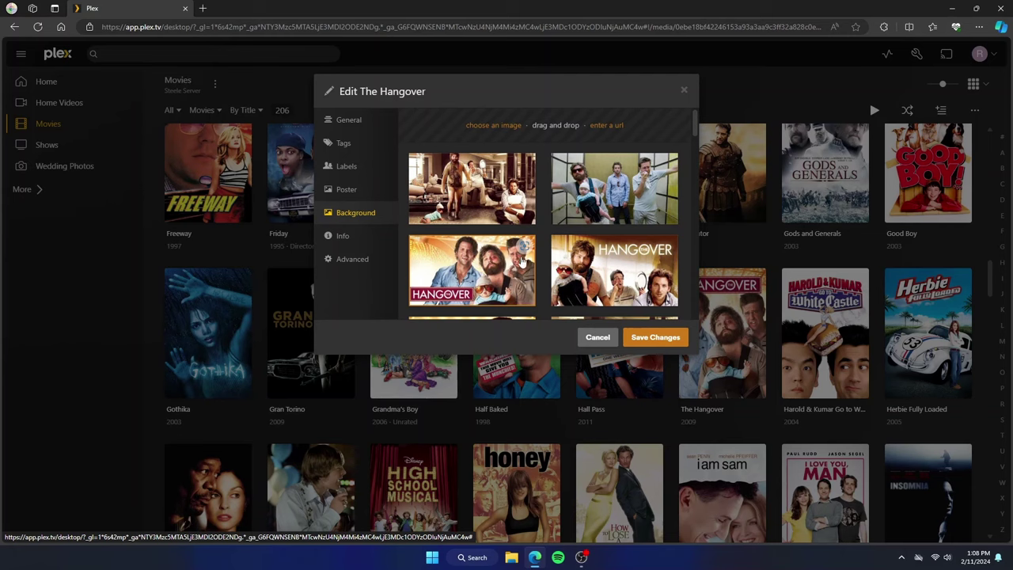
Step: Choose the hotel-room still with the HANGOVER title as background and save the changes
{"action": "scroll", "coordinate": [521, 261], "scroll_direction": "down", "scroll_amount": 3}
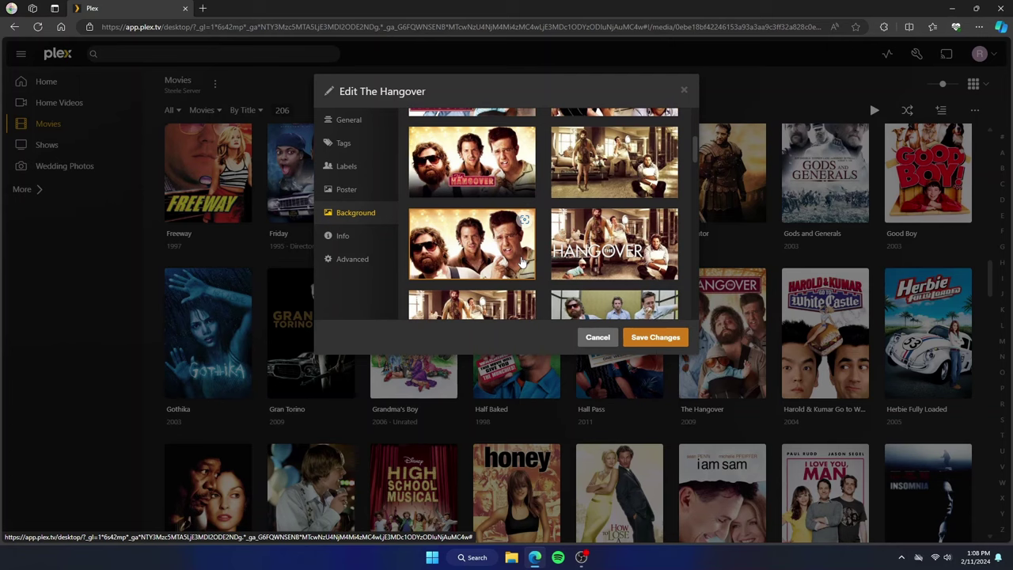
{"action": "left_click", "coordinate": [625, 247]}
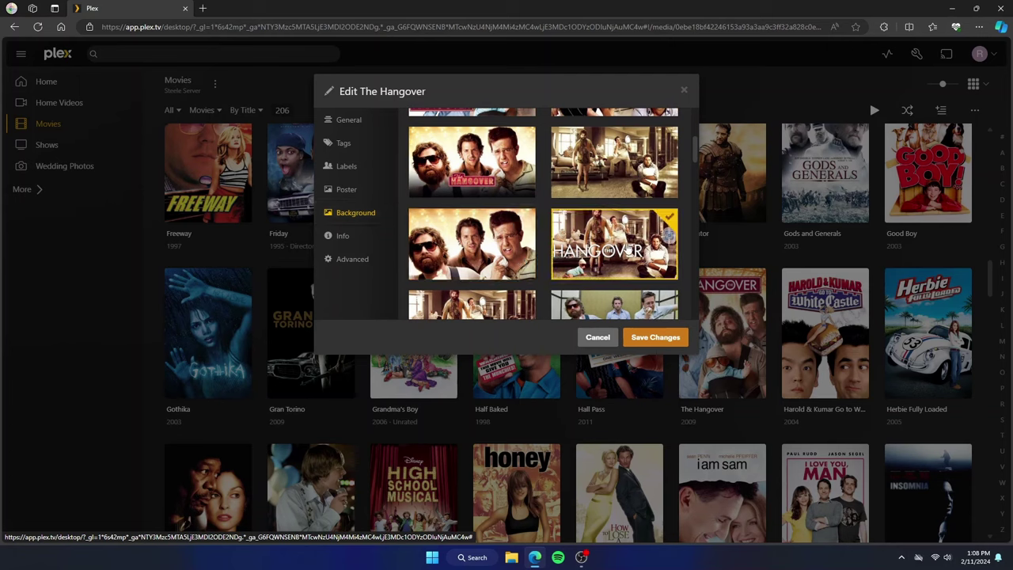
{"action": "left_click", "coordinate": [656, 337]}
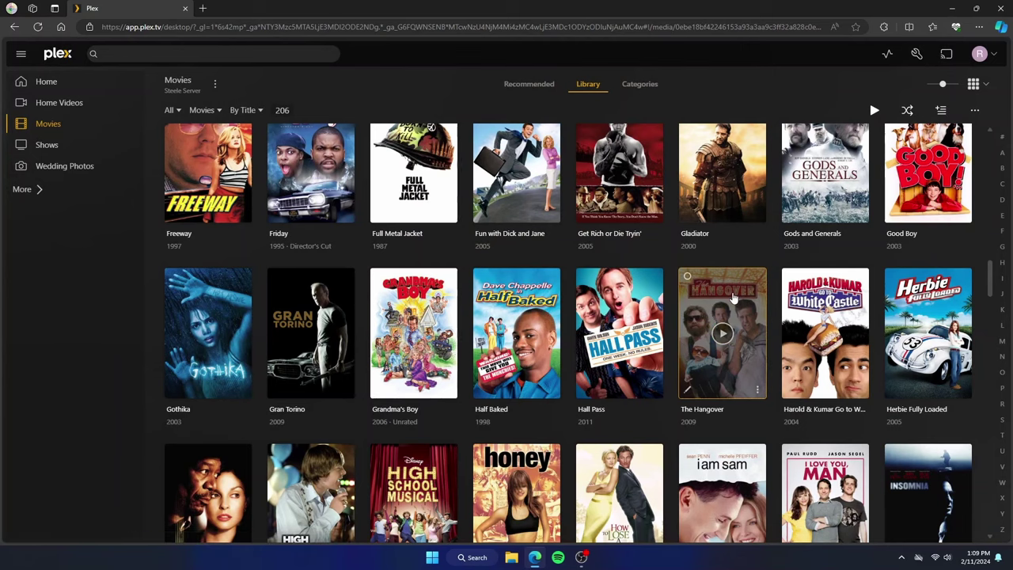
Step: View The Hangover's details page with its synopsis and cast, and dismiss the More menu
{"action": "left_click", "coordinate": [733, 296]}
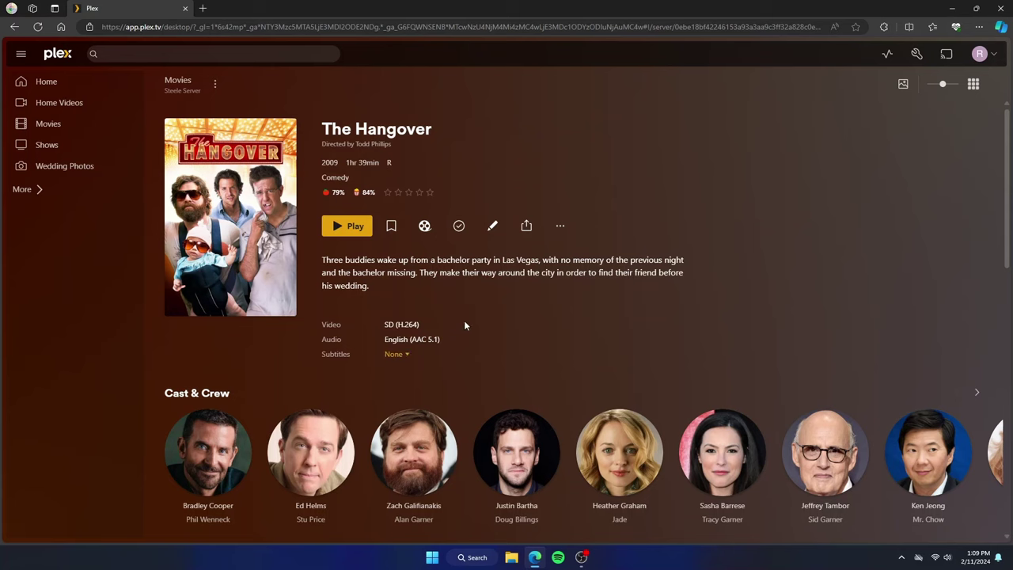
{"action": "scroll", "coordinate": [528, 276], "scroll_direction": "down", "scroll_amount": 5}
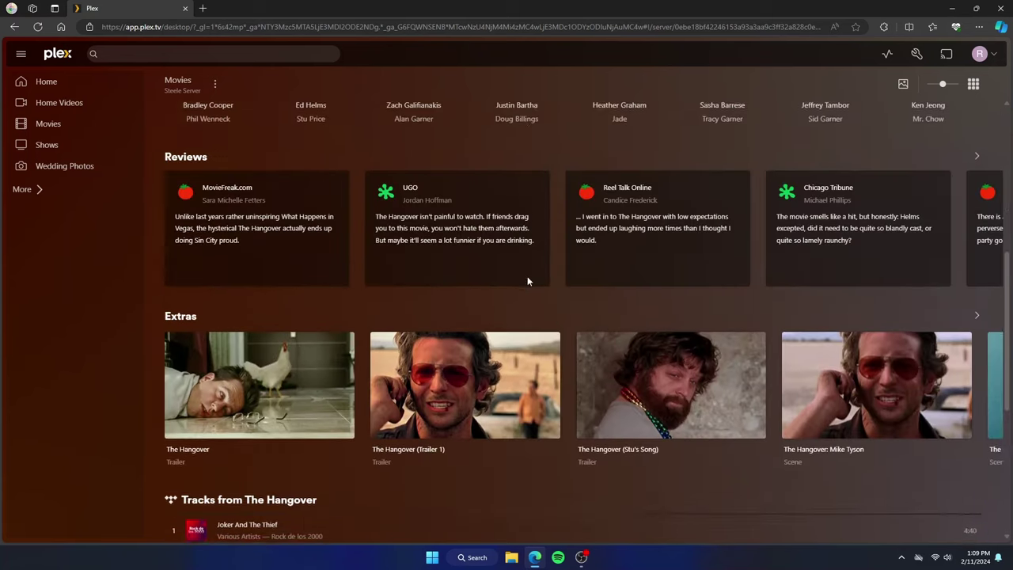
{"action": "scroll", "coordinate": [500, 424], "scroll_direction": "down", "scroll_amount": 3}
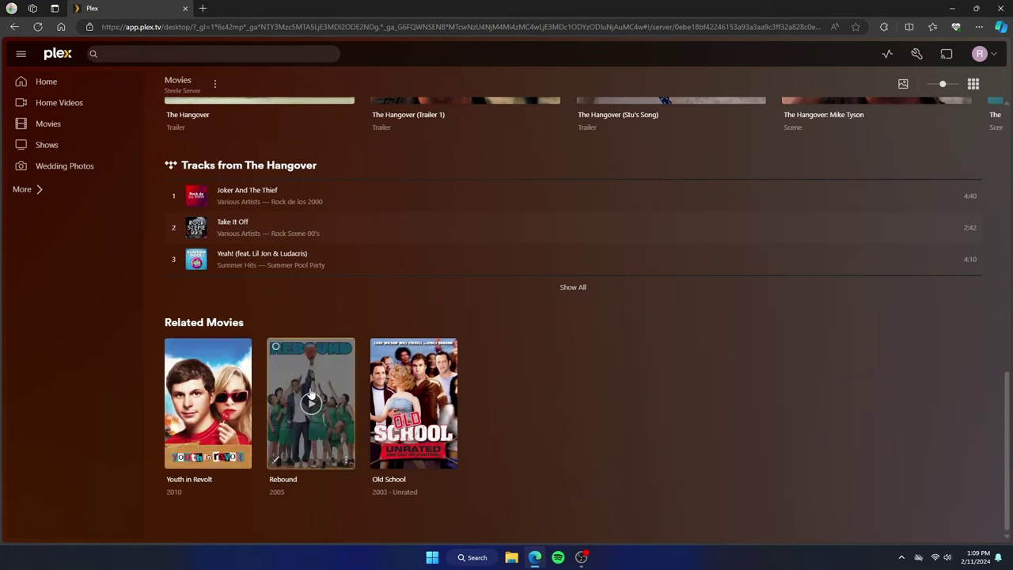
{"action": "scroll", "coordinate": [431, 380], "scroll_direction": "up", "scroll_amount": 3}
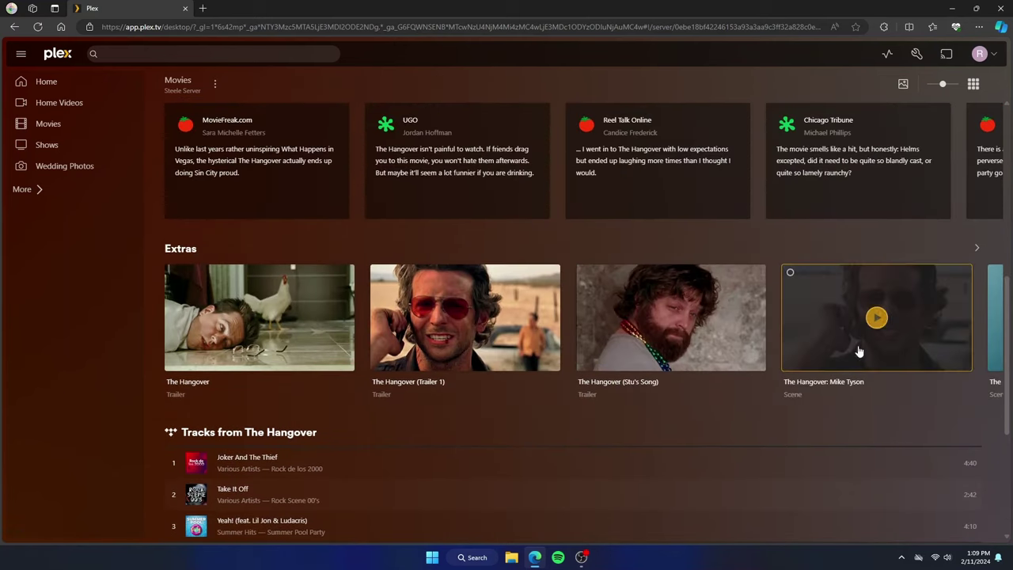
{"action": "scroll", "coordinate": [730, 402], "scroll_direction": "up", "scroll_amount": 5}
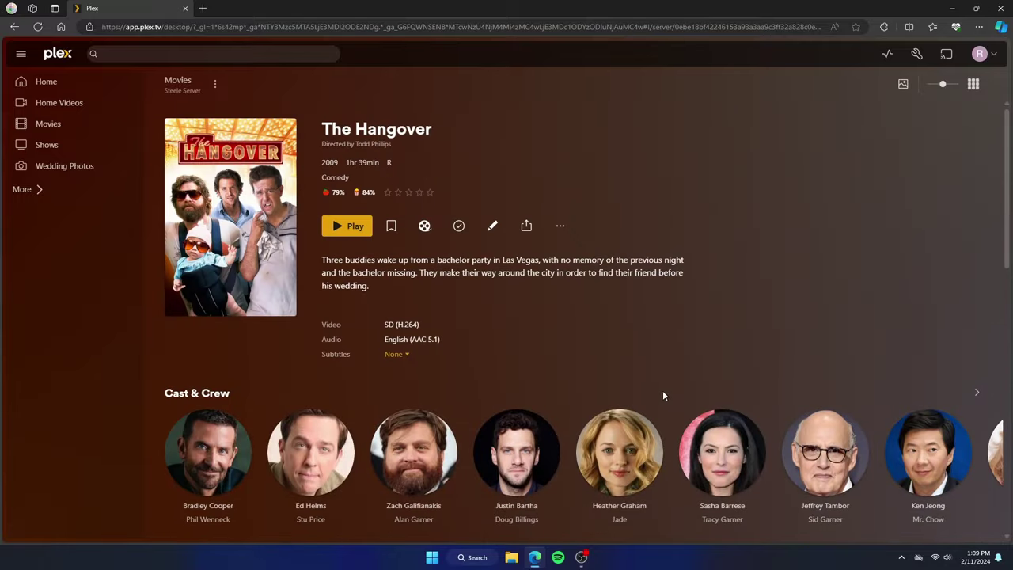
{"action": "left_click", "coordinate": [560, 229]}
{"action": "left_click", "coordinate": [608, 168]}
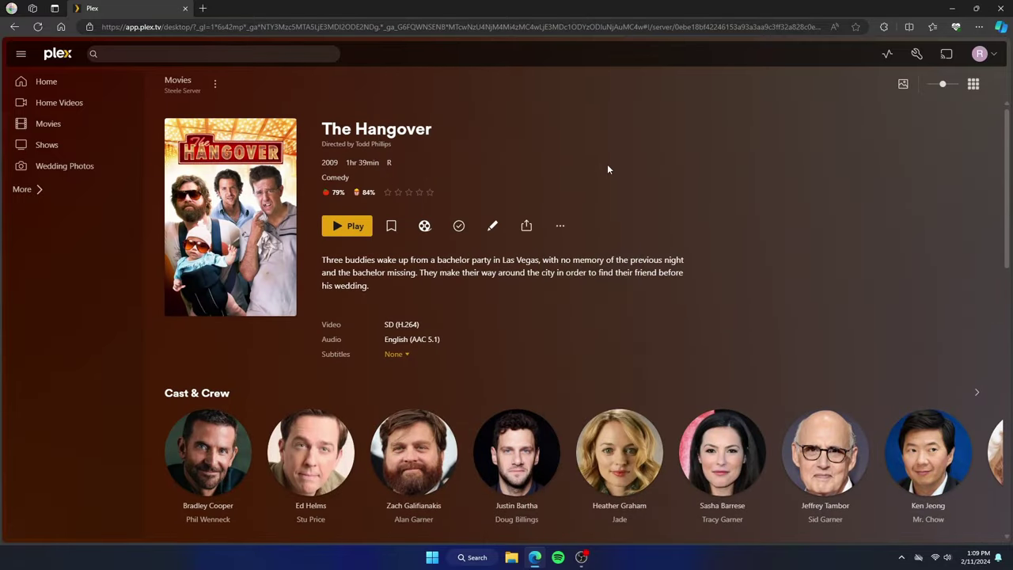
Step: Return to the Movies library and expand the sidebar to list every server library
{"action": "left_click", "coordinate": [55, 129]}
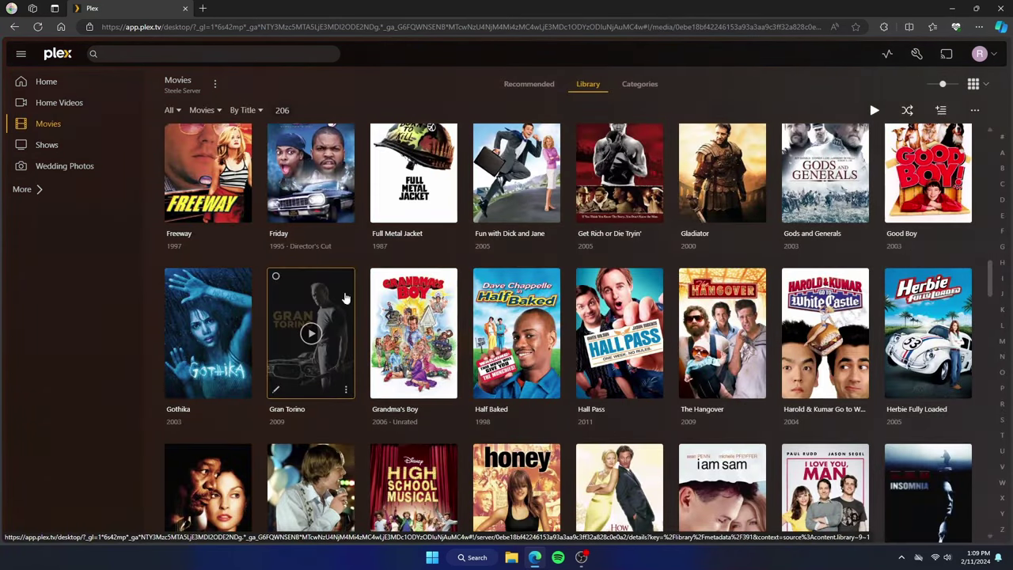
{"action": "scroll", "coordinate": [344, 295], "scroll_direction": "up", "scroll_amount": 5}
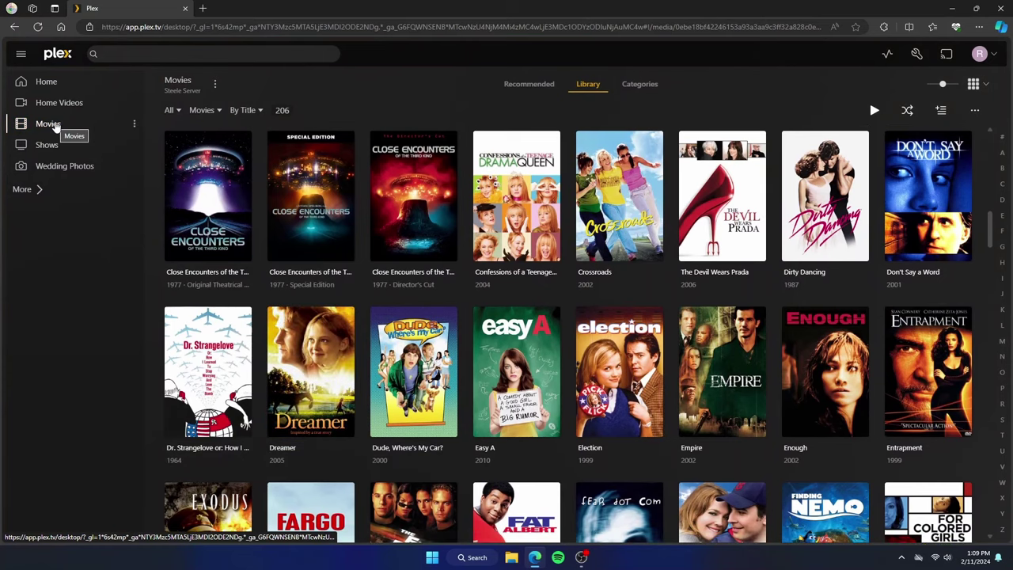
{"action": "left_click", "coordinate": [135, 125]}
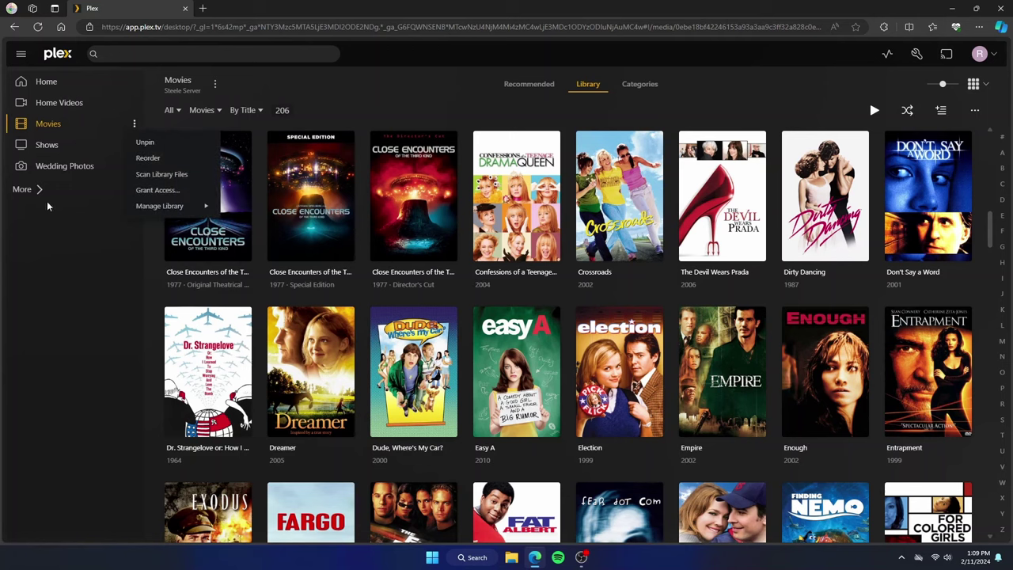
{"action": "left_click", "coordinate": [31, 188]}
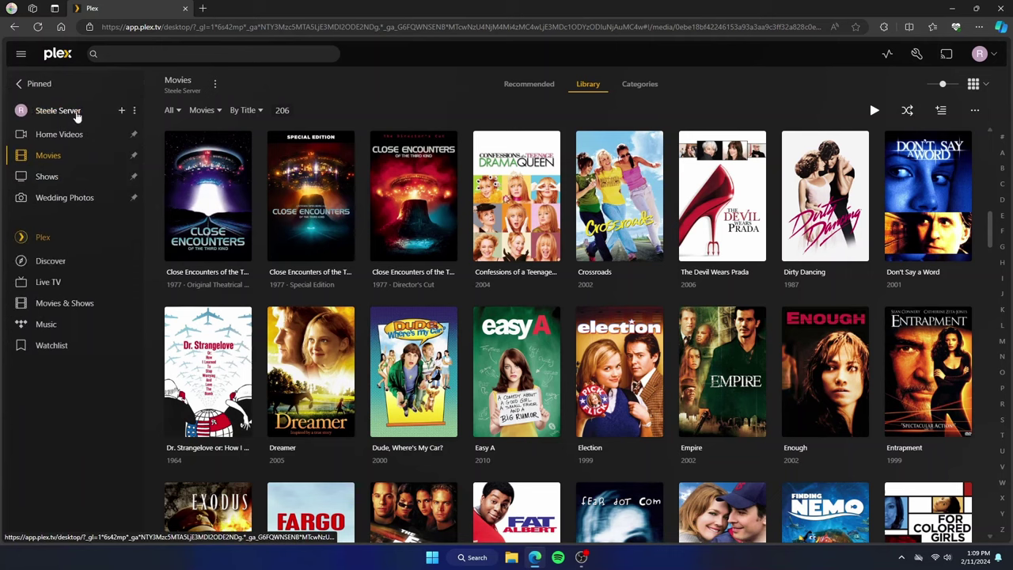
Step: Start adding a new Movies-type library, then cancel without adding it
{"action": "left_click", "coordinate": [122, 112]}
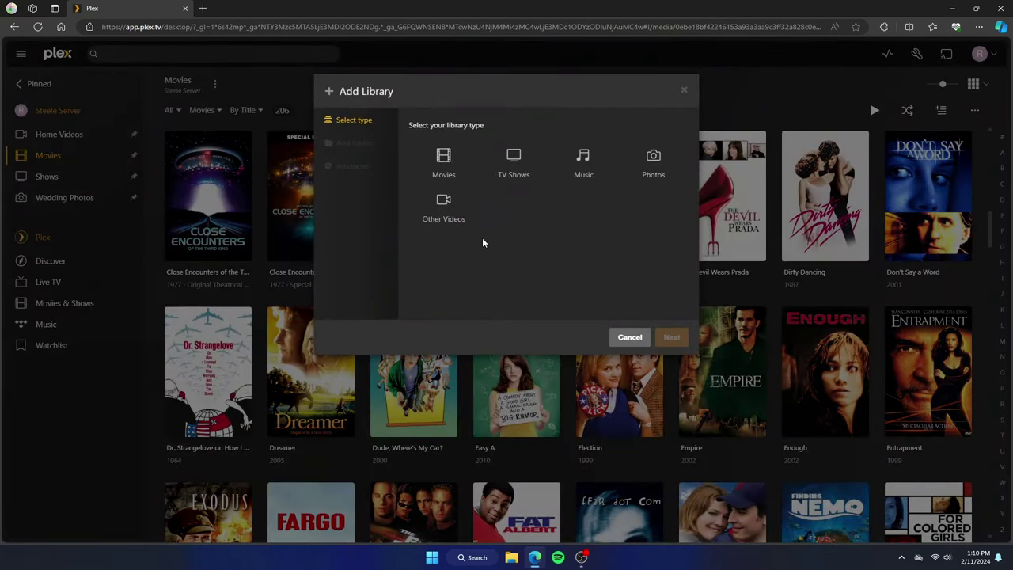
{"action": "left_click", "coordinate": [444, 162]}
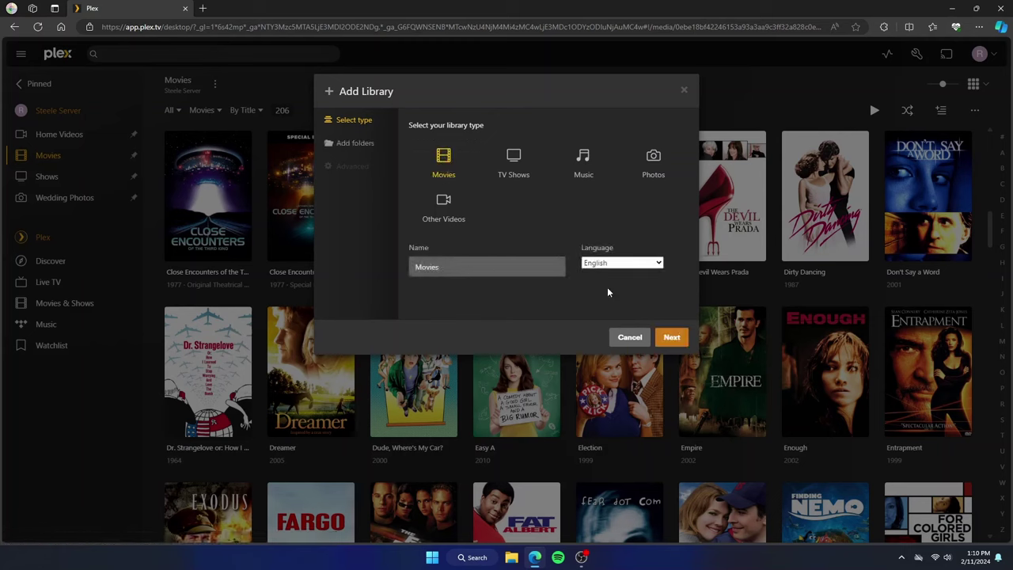
{"action": "left_click", "coordinate": [677, 337]}
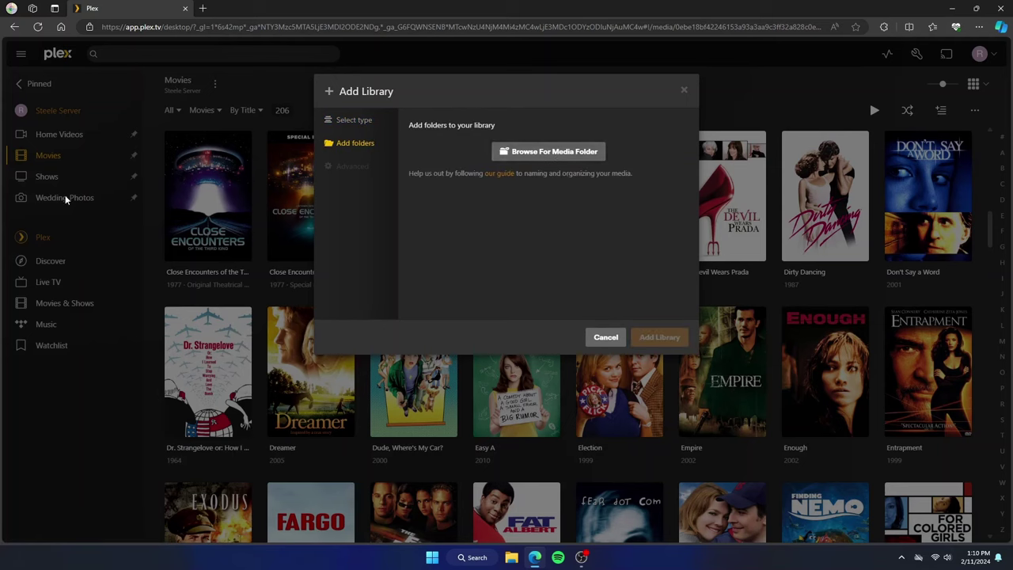
{"action": "left_click", "coordinate": [685, 92]}
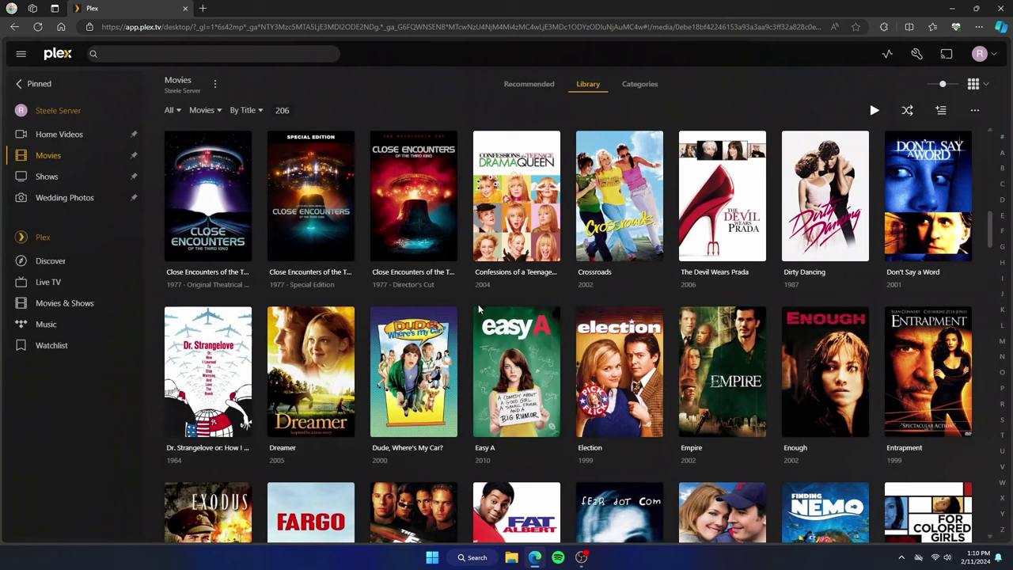
Step: Restore the compact pinned sidebar and scroll Movies down to The Hangover (2009) with its new poster
{"action": "left_click", "coordinate": [78, 164]}
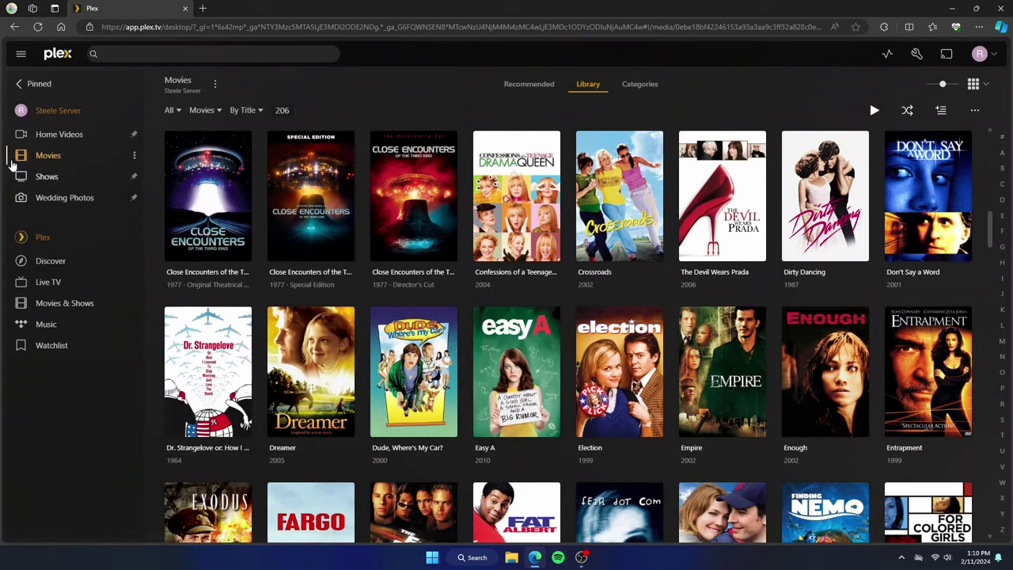
{"action": "left_click", "coordinate": [19, 84]}
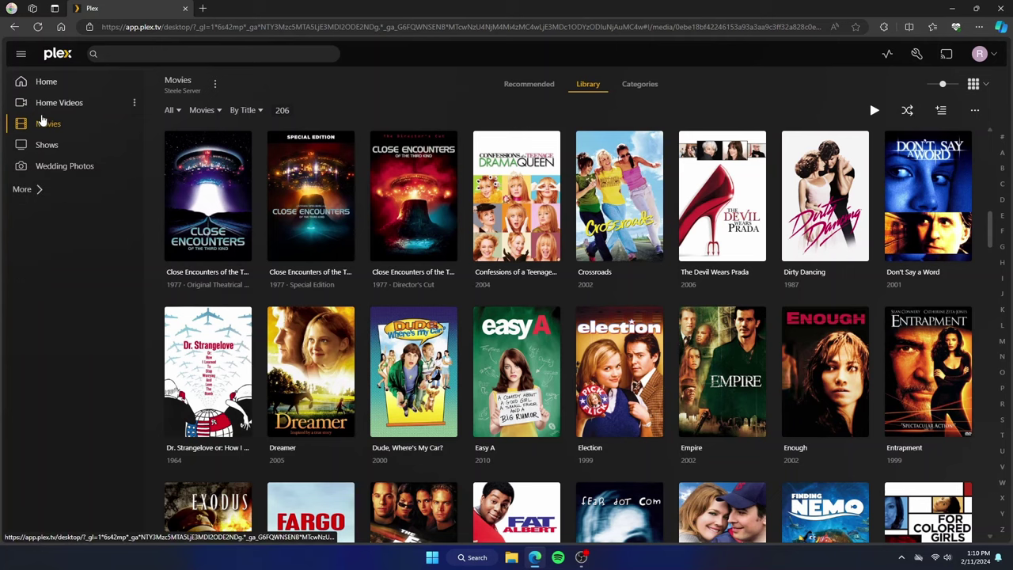
{"action": "left_click", "coordinate": [135, 125]}
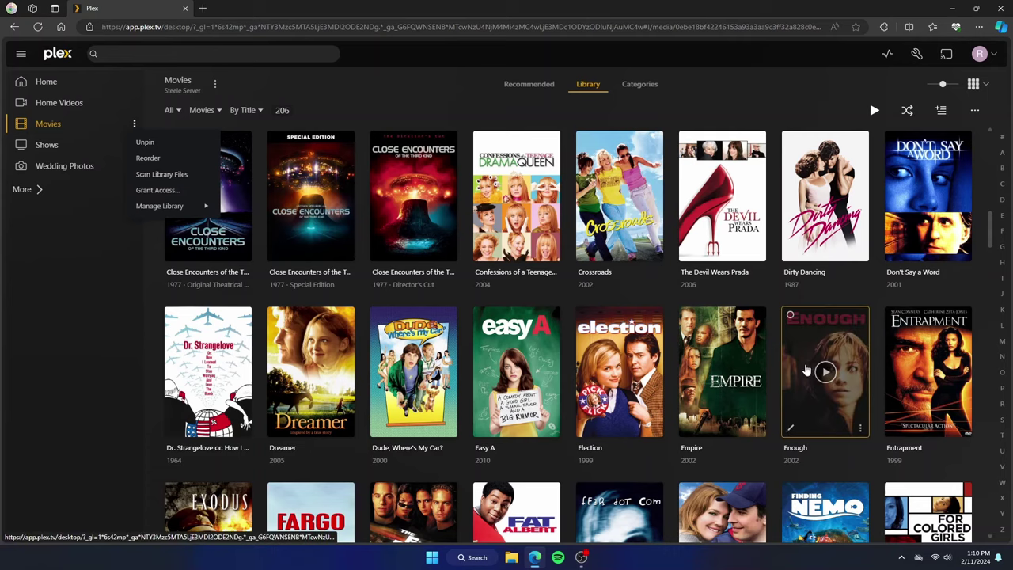
{"action": "scroll", "coordinate": [805, 363], "scroll_direction": "down", "scroll_amount": 3}
{"action": "scroll", "coordinate": [805, 363], "scroll_direction": "down", "scroll_amount": 2}
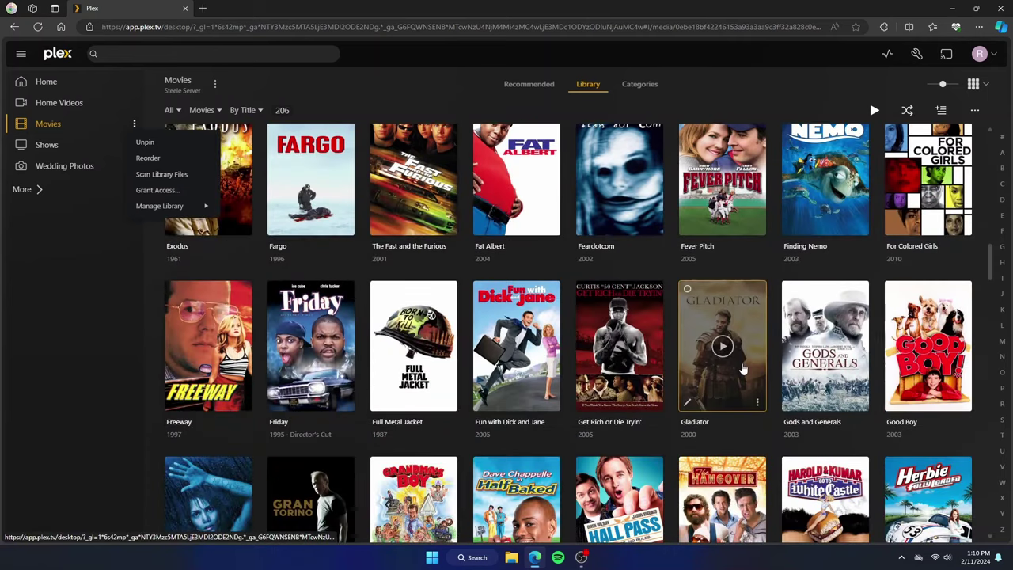
{"action": "scroll", "coordinate": [563, 489], "scroll_direction": "down", "scroll_amount": 4}
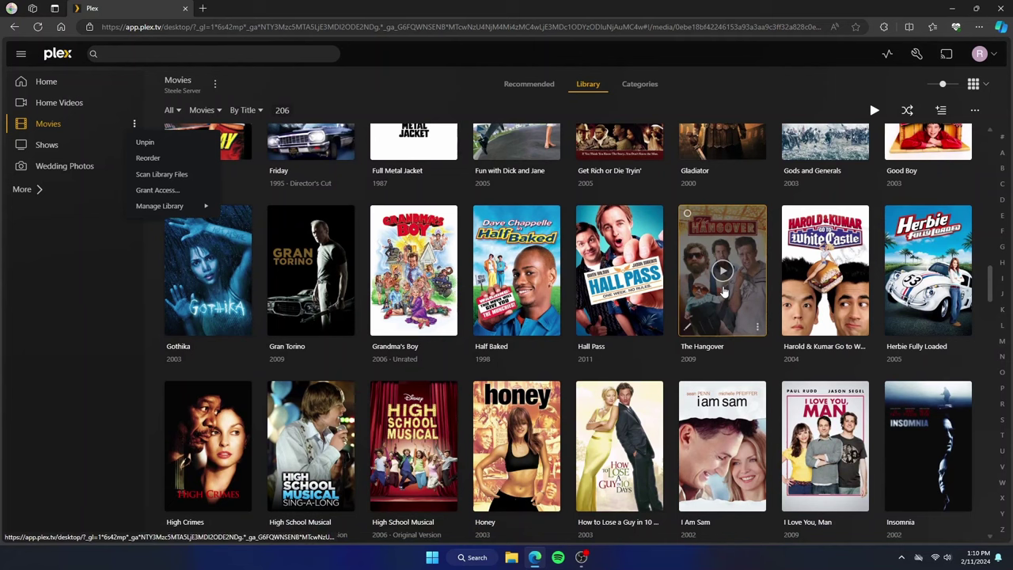
Step: Review The Hangover's General fields, close the editor without saving, and bring up File Explorer
{"action": "left_click", "coordinate": [687, 326]}
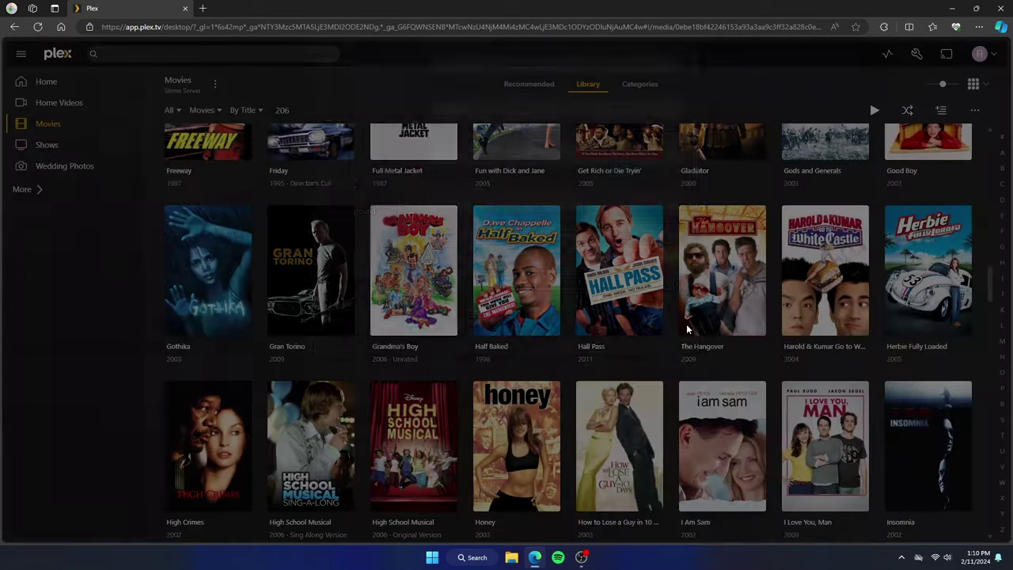
{"action": "scroll", "coordinate": [547, 241], "scroll_direction": "down", "scroll_amount": 1}
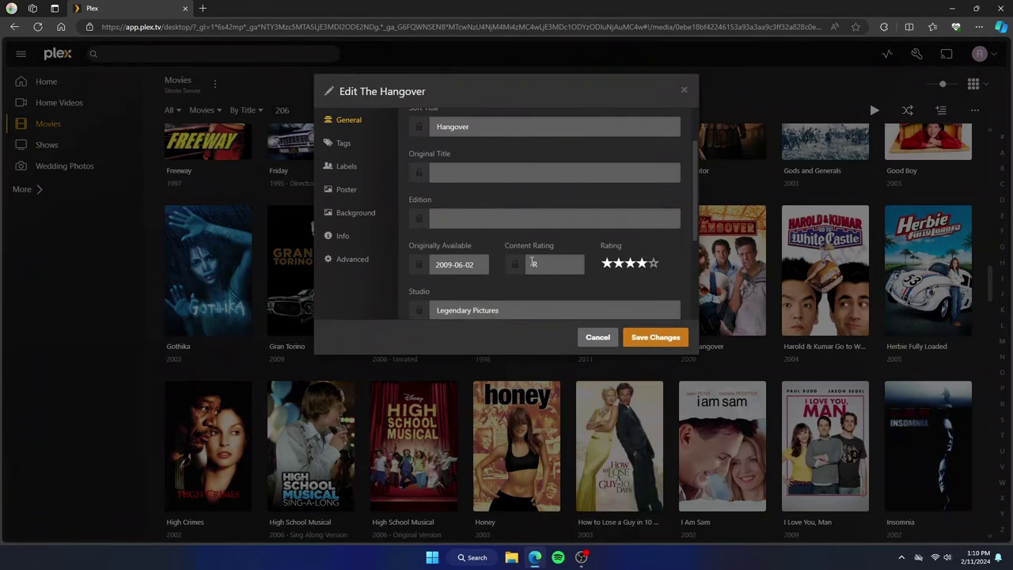
{"action": "scroll", "coordinate": [467, 198], "scroll_direction": "up", "scroll_amount": 1}
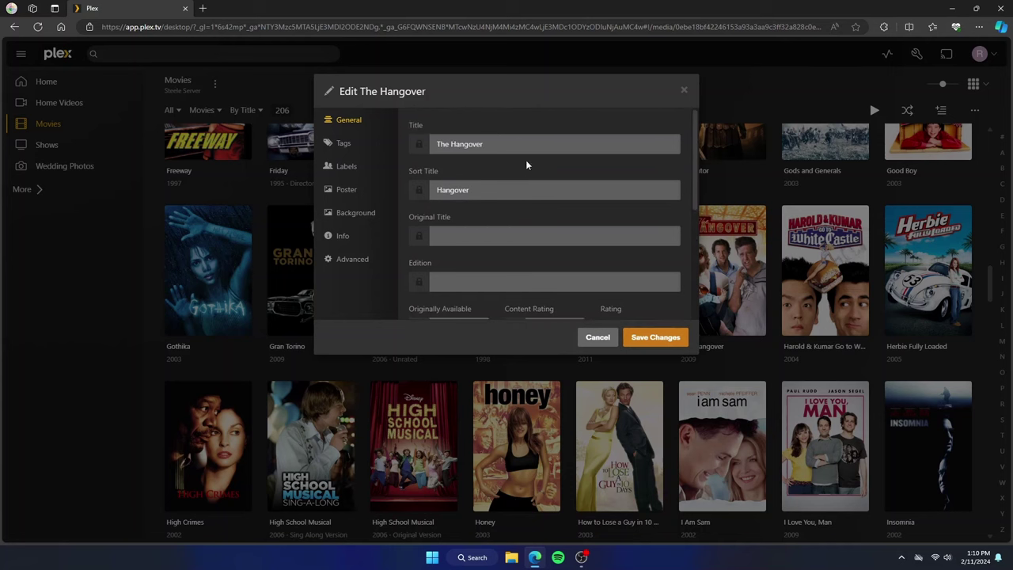
{"action": "left_click", "coordinate": [684, 91]}
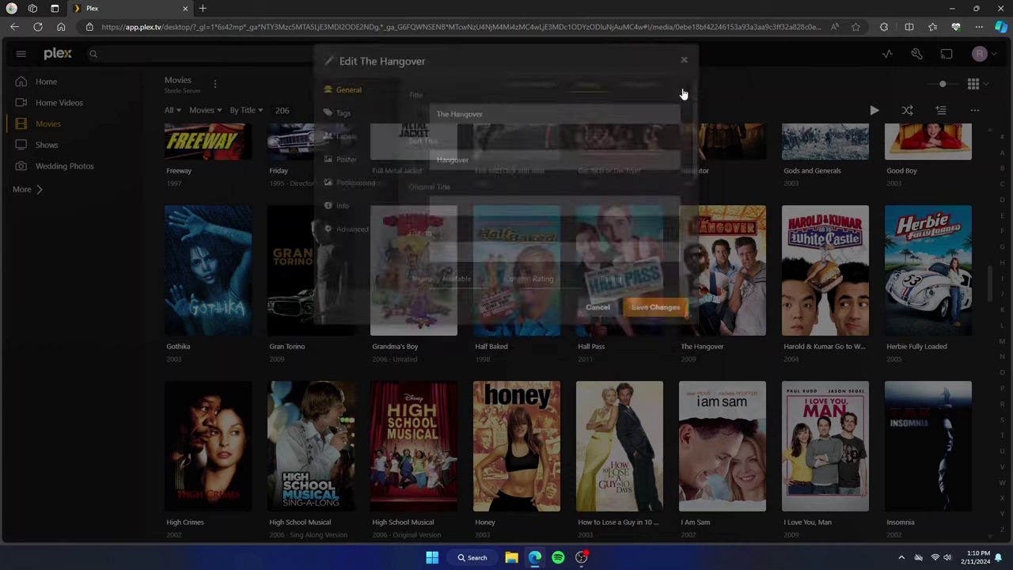
{"action": "left_click", "coordinate": [510, 558]}
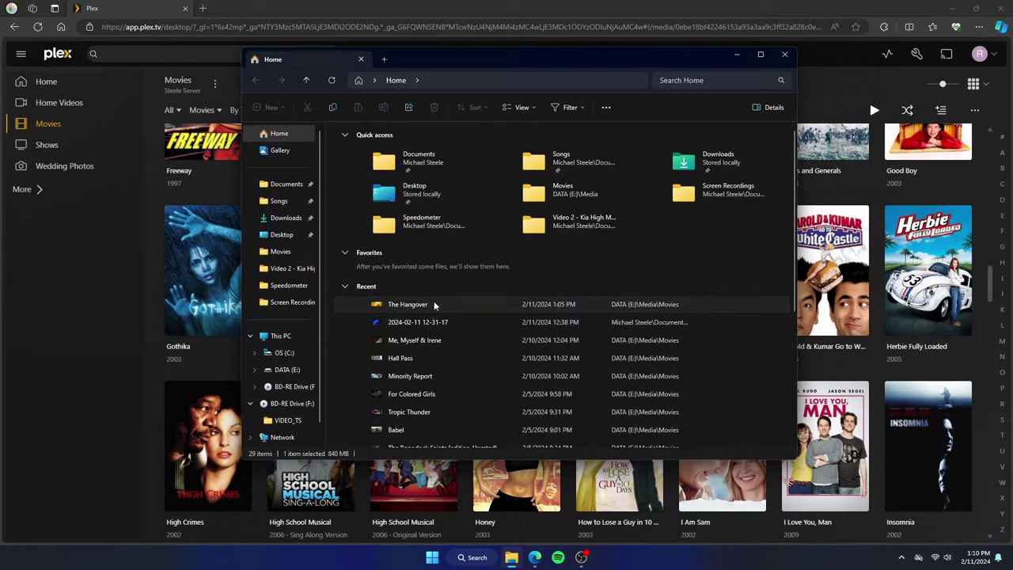
Step: Open The Hangover's file location, the E:\Media\Movies folder, and scroll to its top
{"action": "right_click", "coordinate": [434, 301]}
{"action": "left_click", "coordinate": [485, 142]}
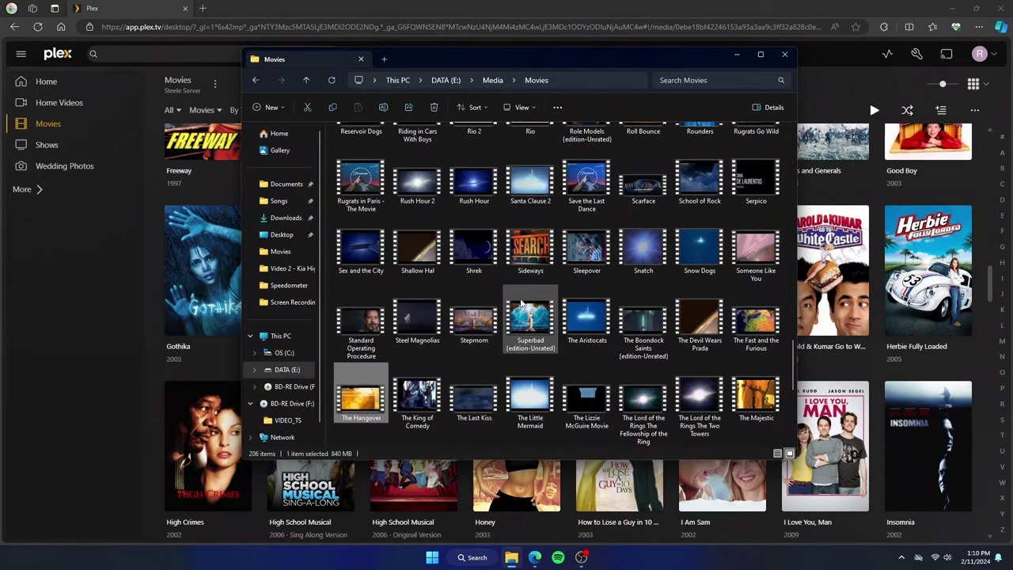
{"action": "scroll", "coordinate": [528, 326], "scroll_direction": "up", "scroll_amount": 15}
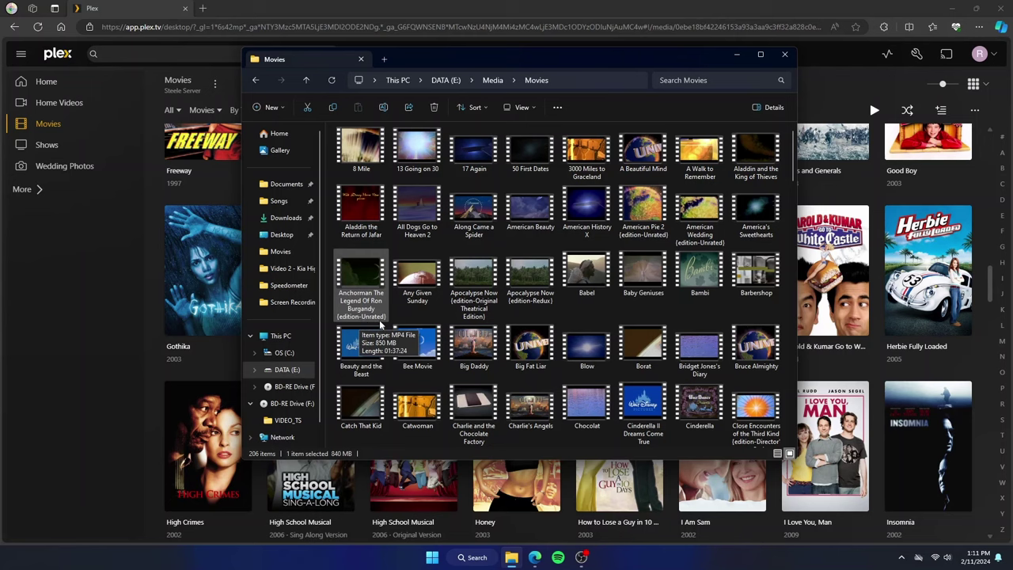
Step: Close File Explorer, then review Anchorman's 2004 Unrated metadata and exit the editor unchanged
{"action": "left_click", "coordinate": [785, 55]}
{"action": "scroll", "coordinate": [606, 335], "scroll_direction": "up", "scroll_amount": 10}
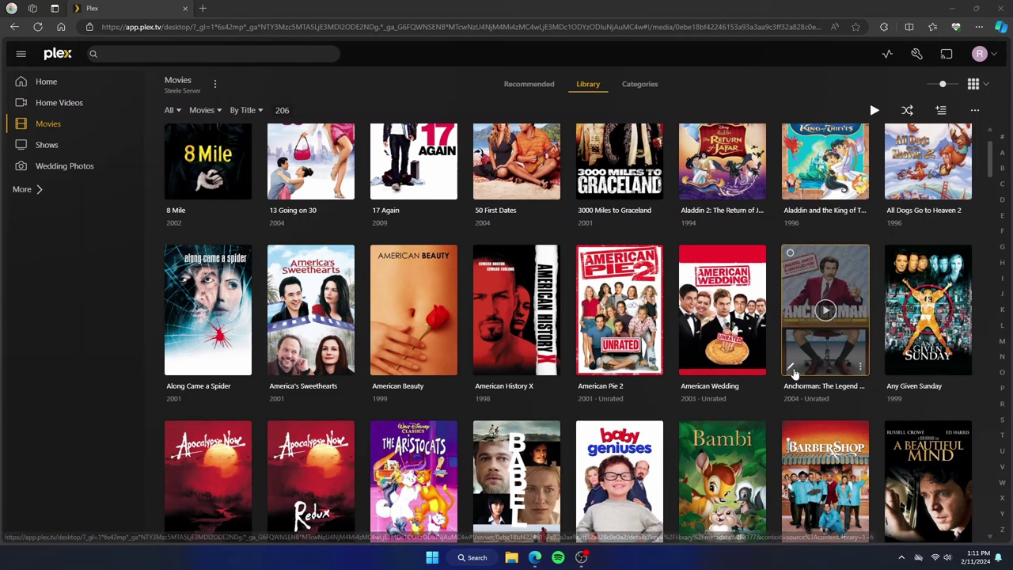
{"action": "left_click", "coordinate": [793, 369]}
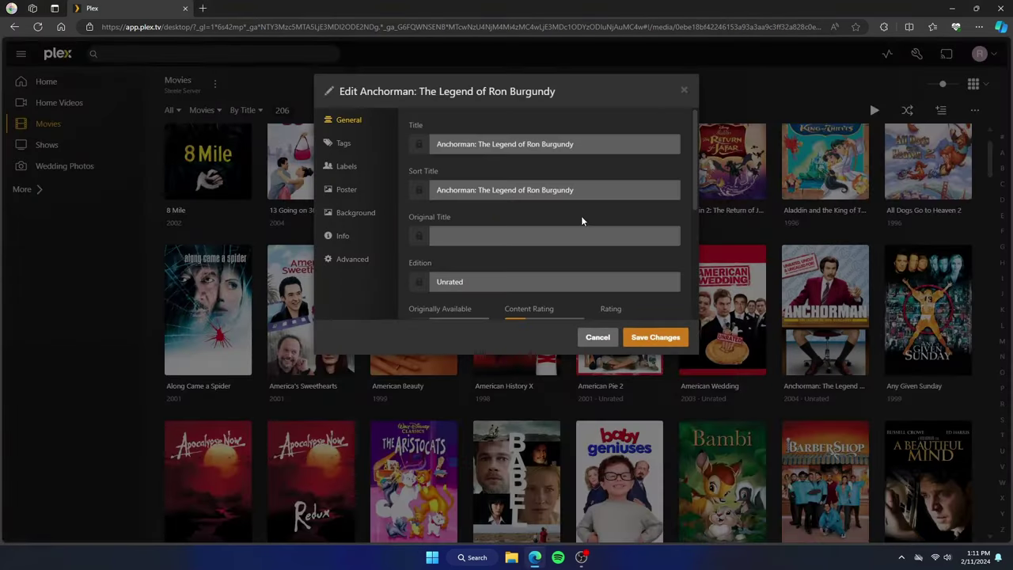
{"action": "scroll", "coordinate": [582, 221], "scroll_direction": "down", "scroll_amount": 1}
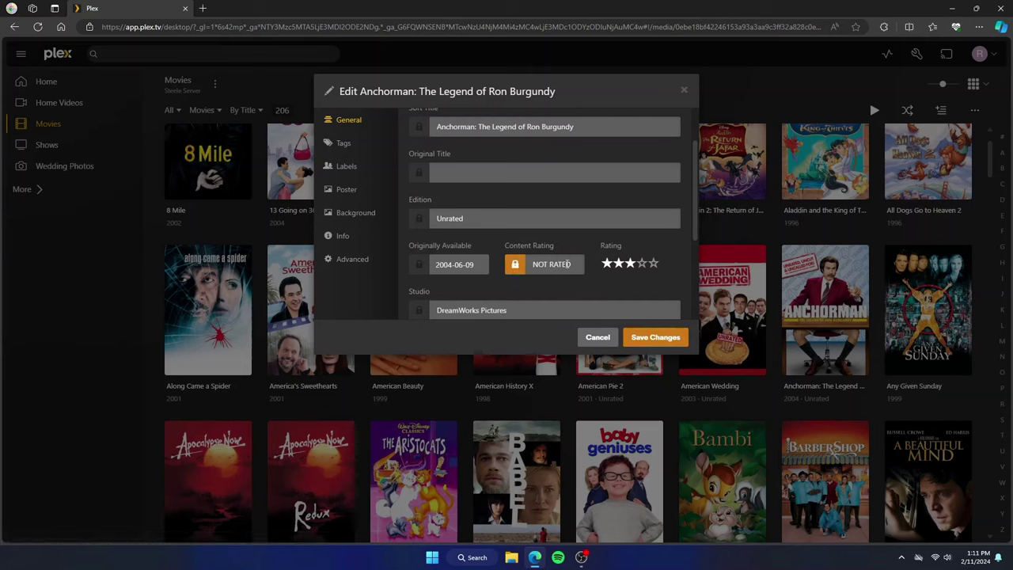
{"action": "scroll", "coordinate": [548, 263], "scroll_direction": "down", "scroll_amount": 3}
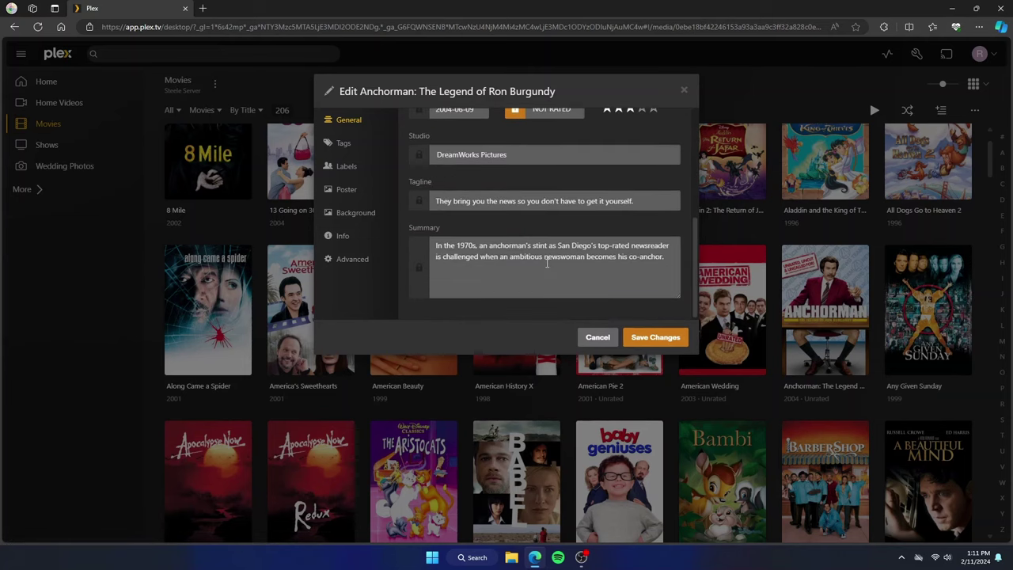
{"action": "scroll", "coordinate": [546, 264], "scroll_direction": "up", "scroll_amount": 4}
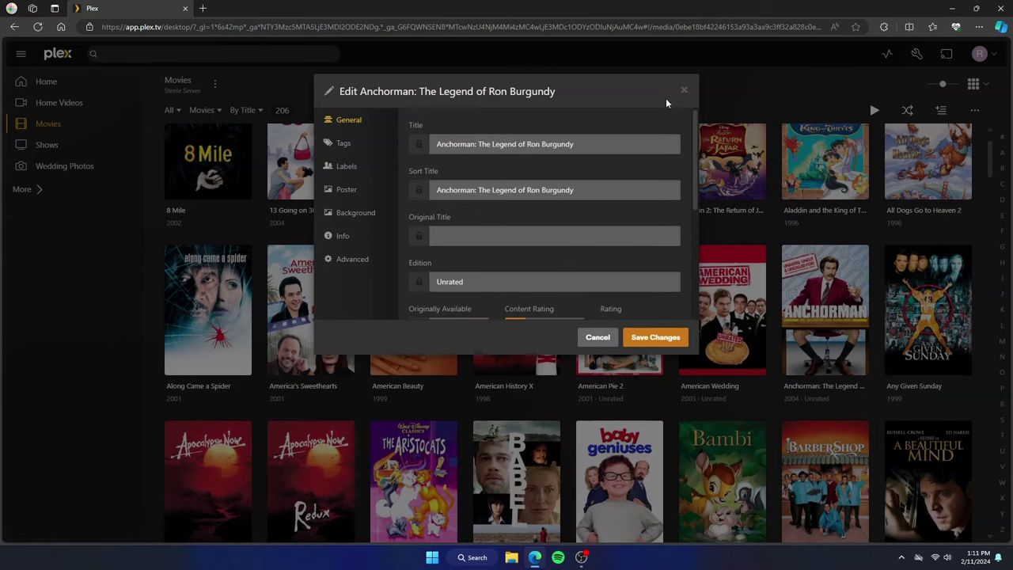
{"action": "left_click", "coordinate": [684, 90]}
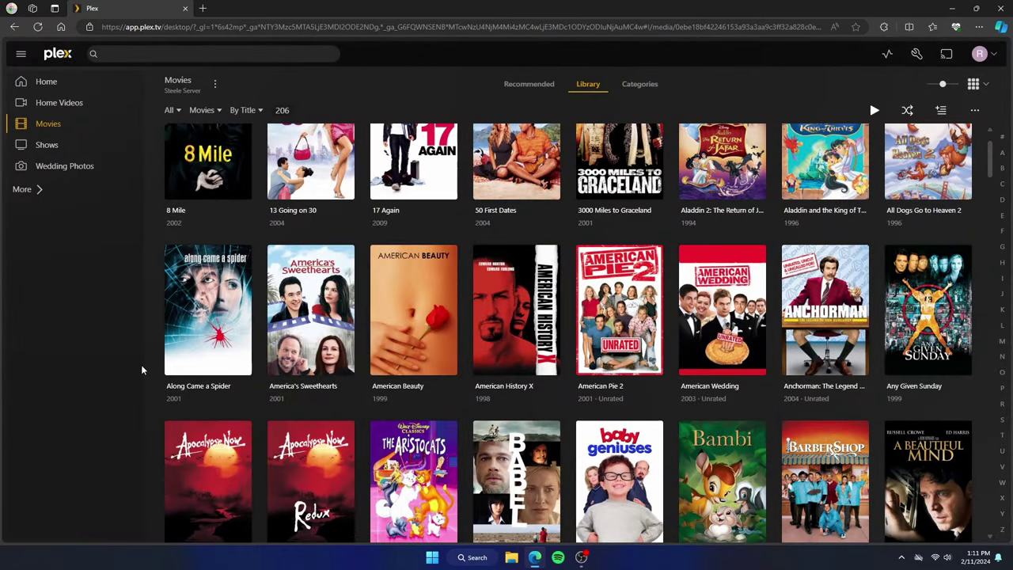
Step: Open Close Encounters' Special Edition to see the Original Theatrical Version and Director's Cut editions
{"action": "scroll", "coordinate": [254, 358], "scroll_direction": "down", "scroll_amount": 3}
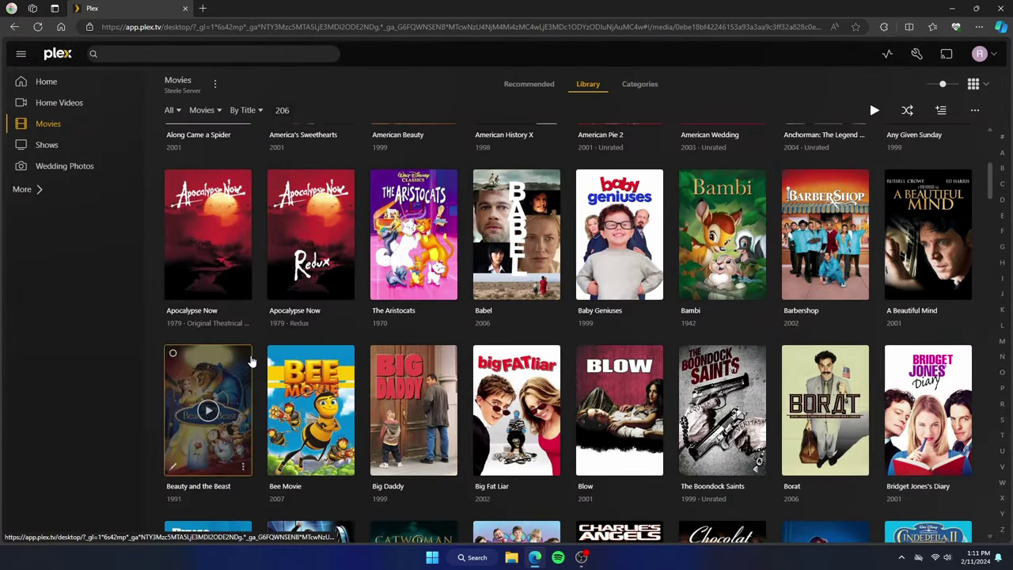
{"action": "scroll", "coordinate": [252, 361], "scroll_direction": "down", "scroll_amount": 1}
{"action": "scroll", "coordinate": [214, 340], "scroll_direction": "up", "scroll_amount": 1}
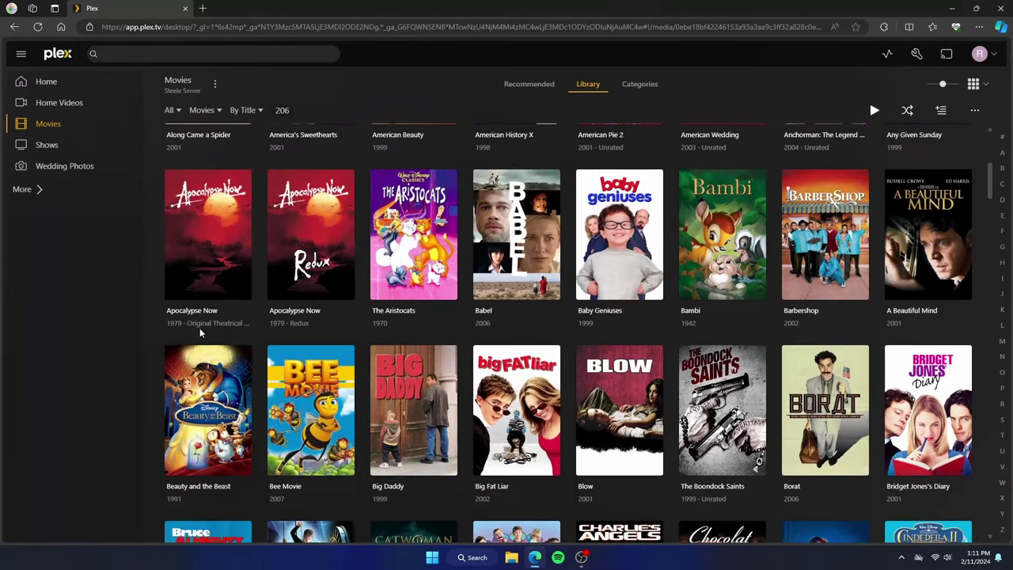
{"action": "scroll", "coordinate": [634, 317], "scroll_direction": "up", "scroll_amount": 2}
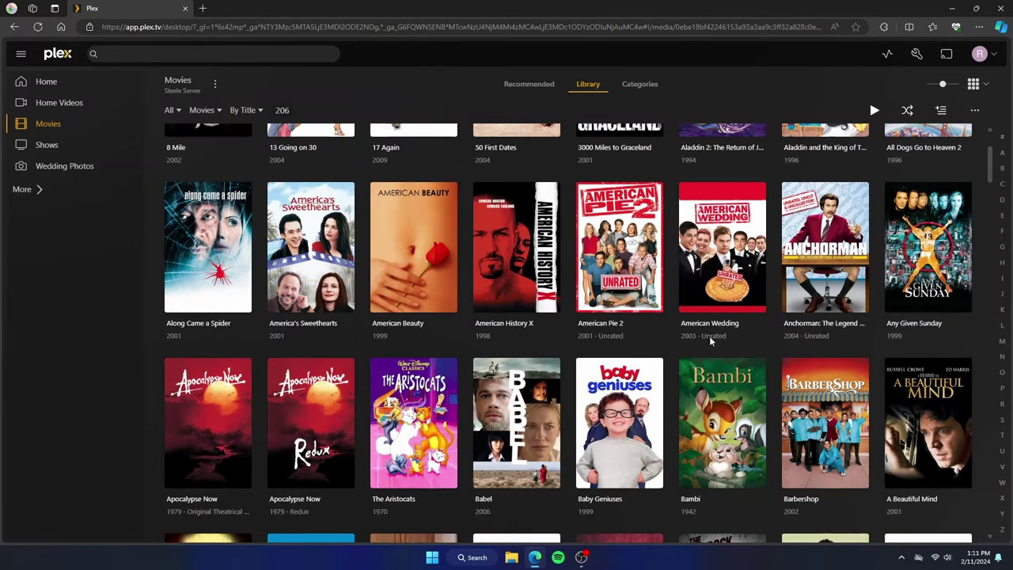
{"action": "scroll", "coordinate": [816, 349], "scroll_direction": "down", "scroll_amount": 2}
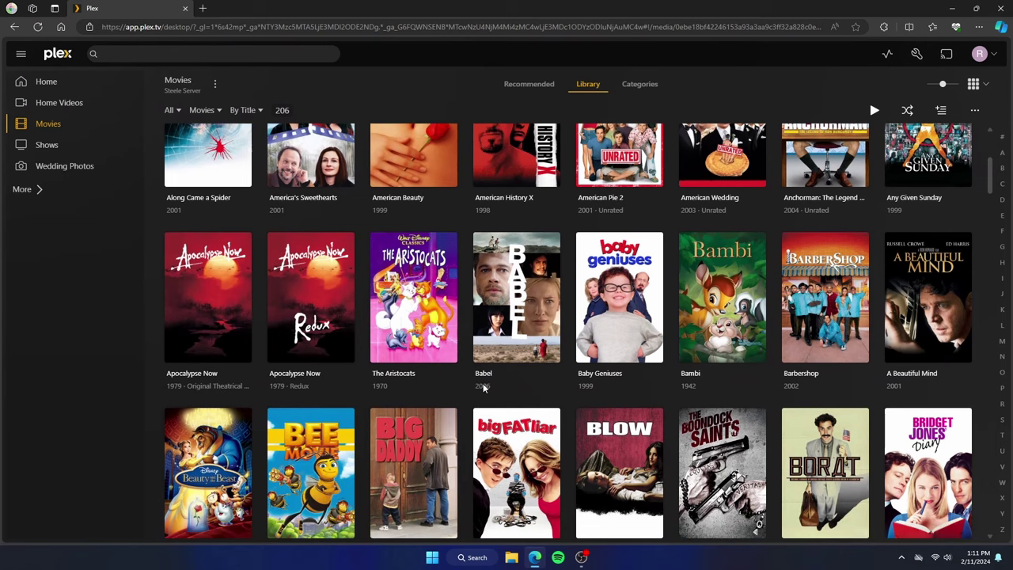
{"action": "scroll", "coordinate": [603, 340], "scroll_direction": "down", "scroll_amount": 5}
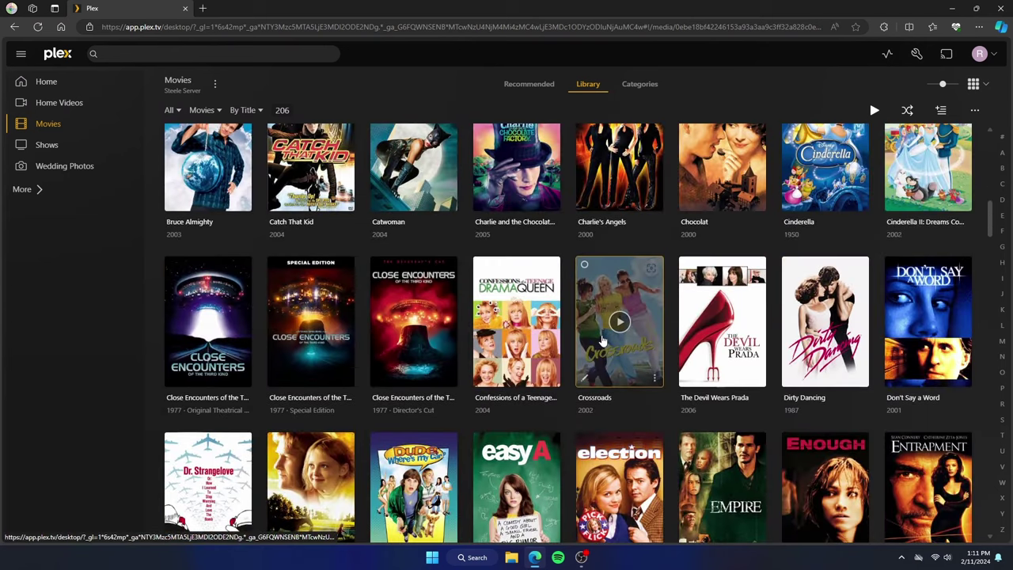
{"action": "scroll", "coordinate": [604, 341], "scroll_direction": "down", "scroll_amount": 2}
{"action": "scroll", "coordinate": [238, 356], "scroll_direction": "up", "scroll_amount": 1}
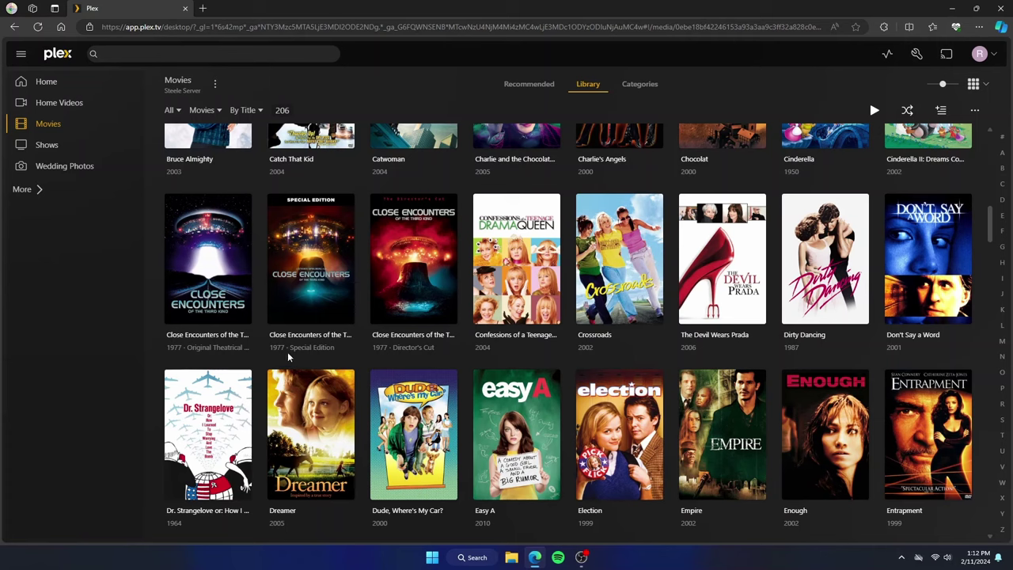
{"action": "scroll", "coordinate": [402, 354], "scroll_direction": "up", "scroll_amount": 1}
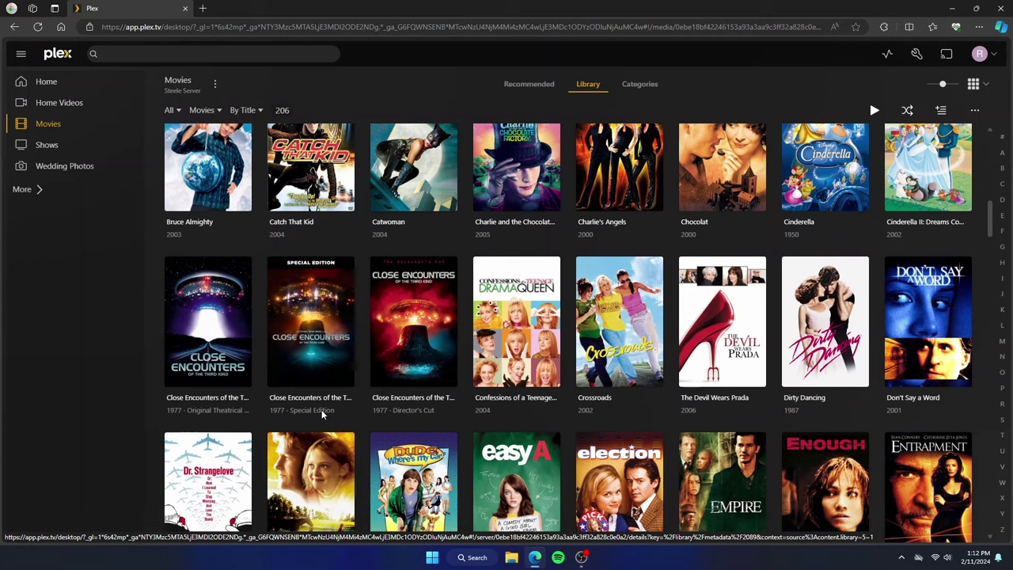
{"action": "left_click", "coordinate": [328, 355]}
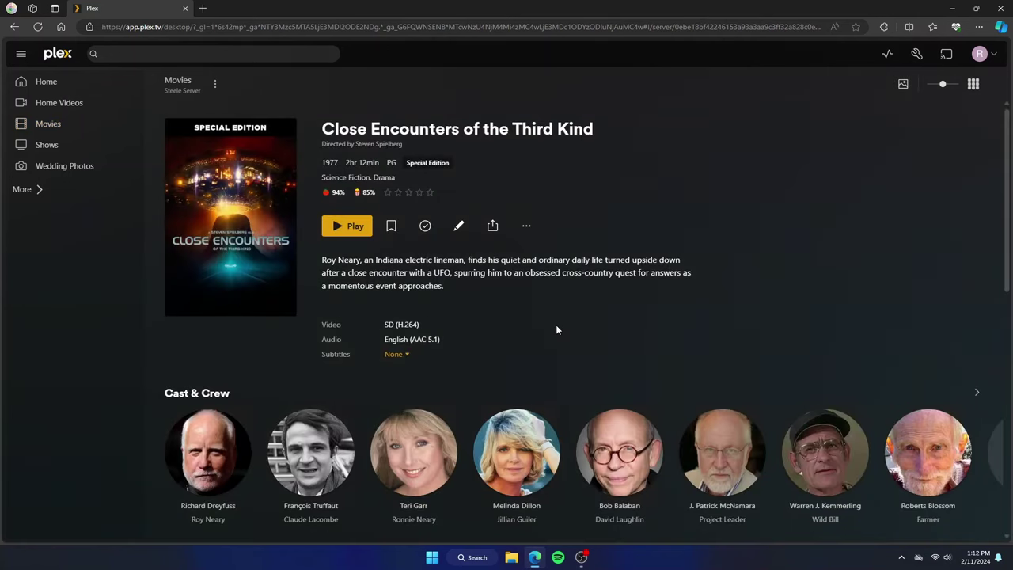
{"action": "scroll", "coordinate": [556, 326], "scroll_direction": "down", "scroll_amount": 6}
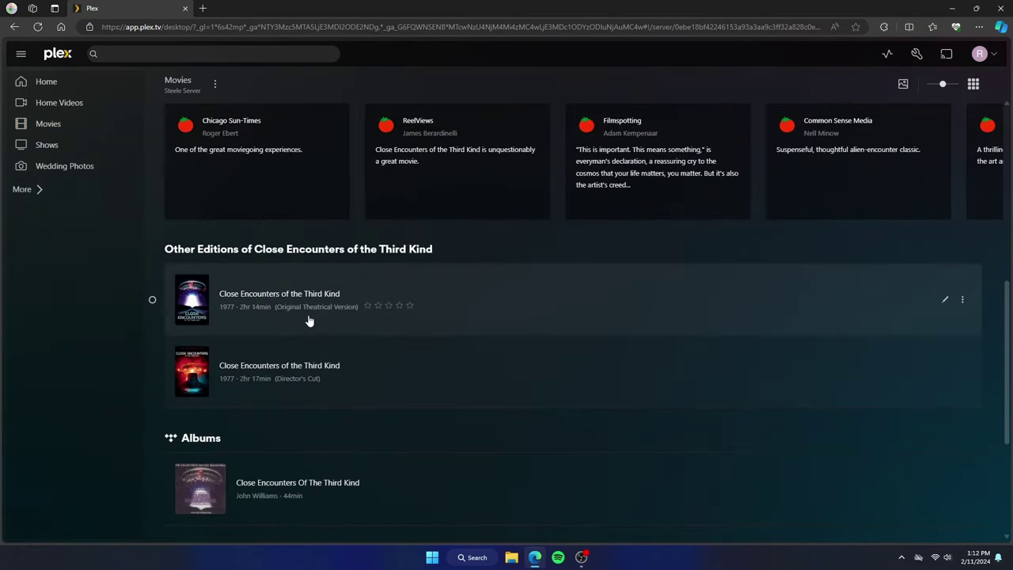
{"action": "left_click", "coordinate": [511, 558]}
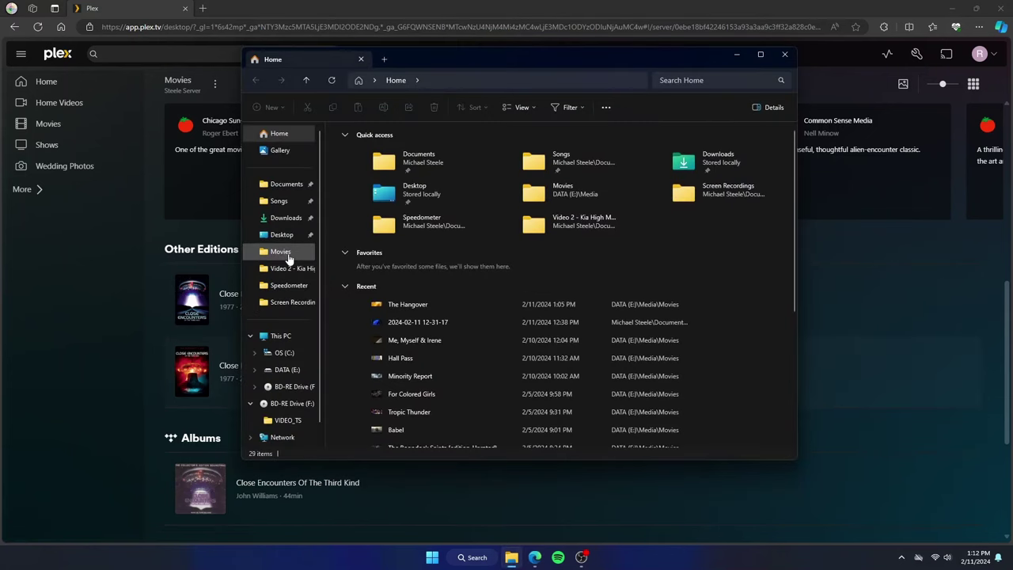
{"action": "left_click", "coordinate": [283, 253]}
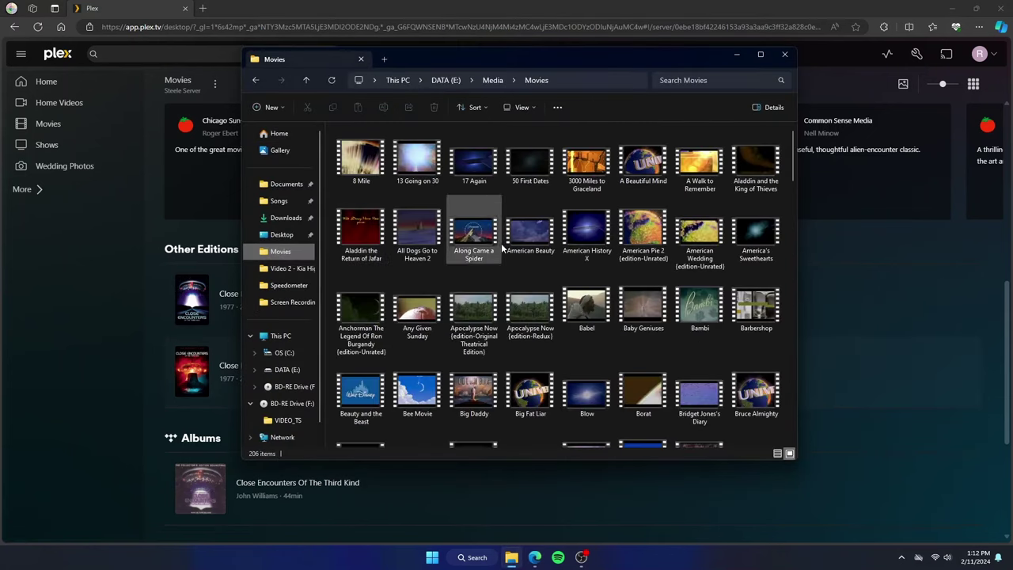
{"action": "scroll", "coordinate": [535, 348], "scroll_direction": "down", "scroll_amount": 3}
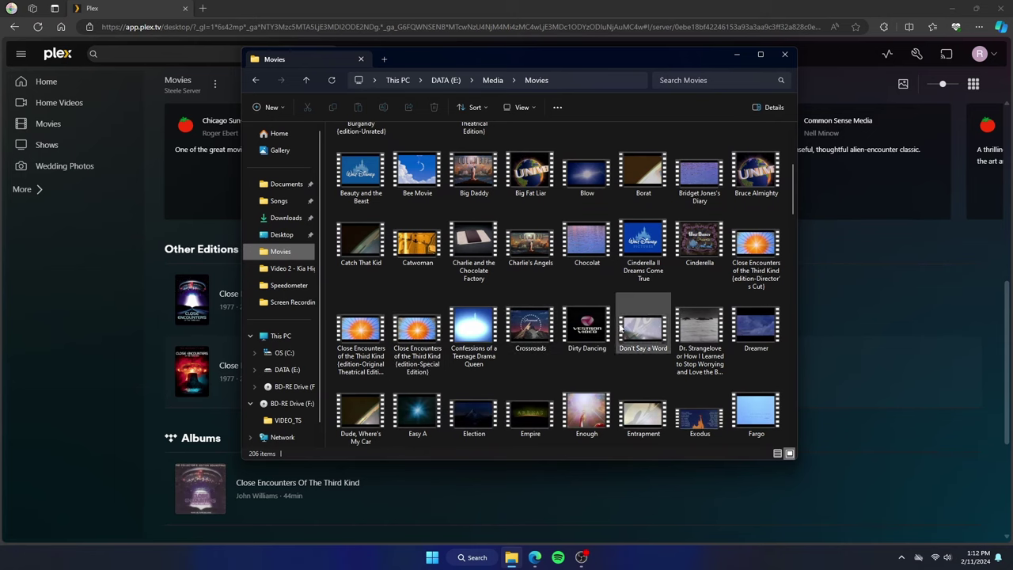
{"action": "scroll", "coordinate": [588, 352], "scroll_direction": "up", "scroll_amount": 3}
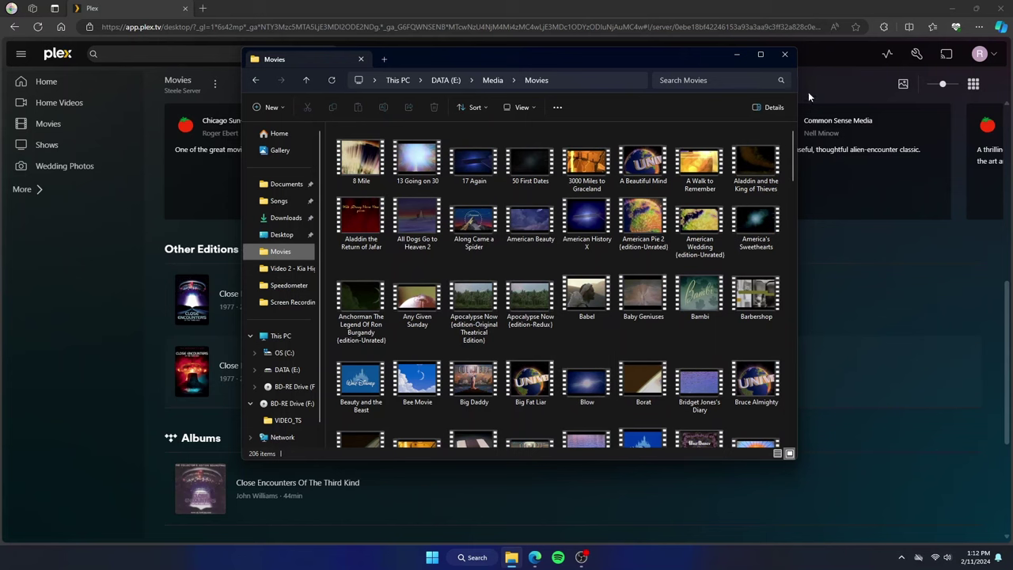
{"action": "left_click", "coordinate": [785, 55]}
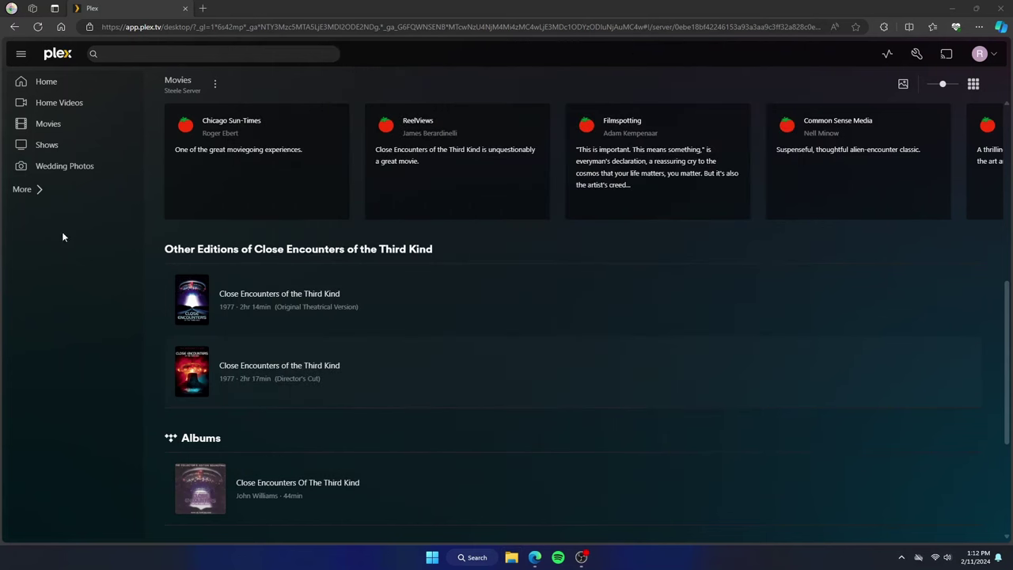
Step: Return to the Movies library grid, scrolled to the top at 8 Mile
{"action": "scroll", "coordinate": [198, 253], "scroll_direction": "up", "scroll_amount": 6}
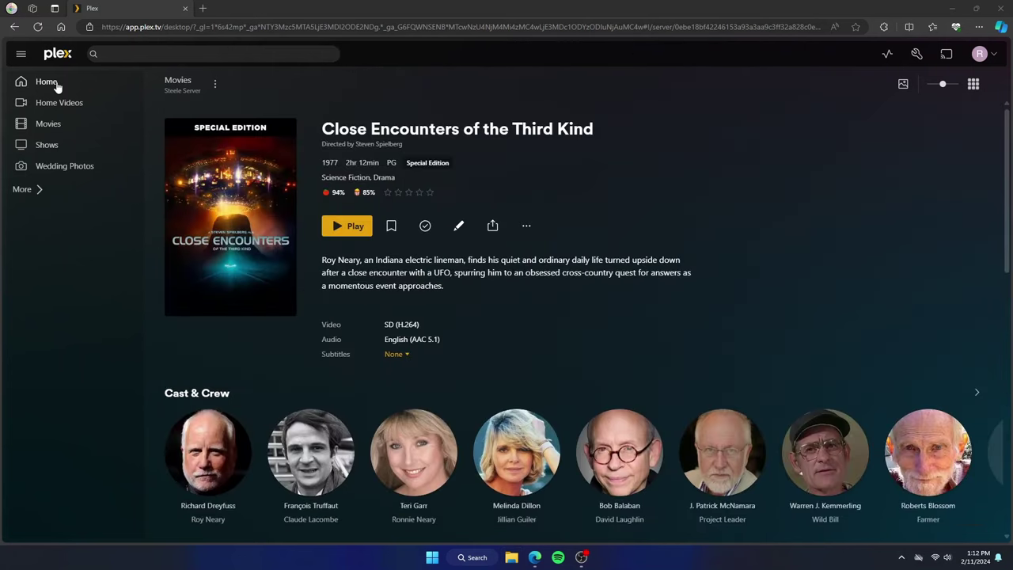
{"action": "left_click", "coordinate": [63, 123]}
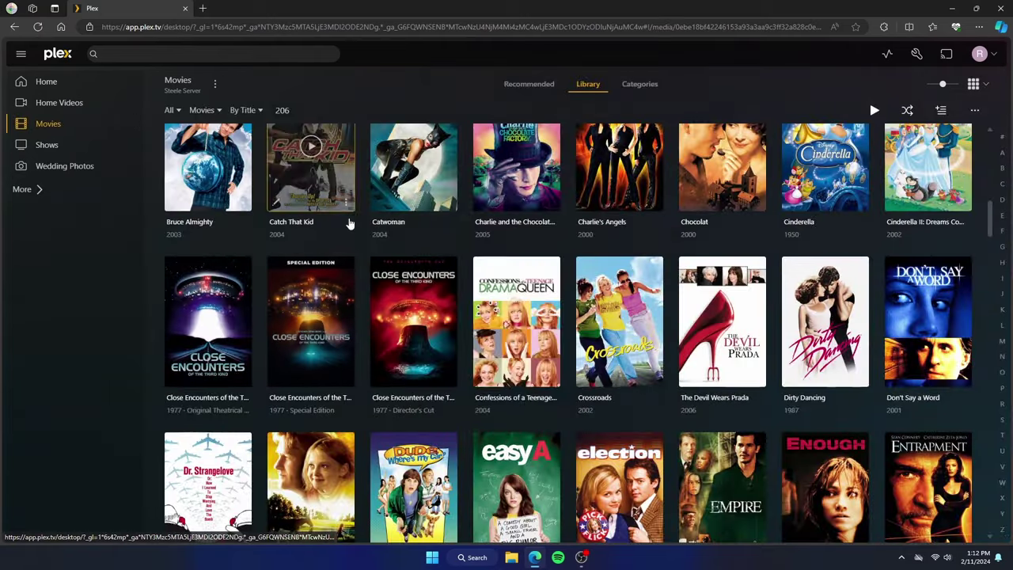
{"action": "scroll", "coordinate": [497, 294], "scroll_direction": "up", "scroll_amount": 9}
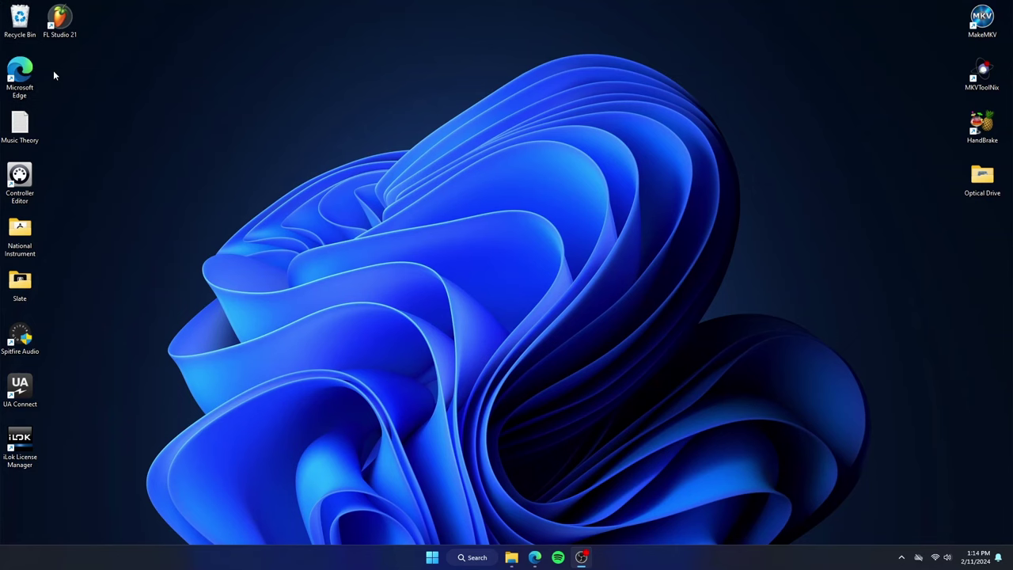
Step: Open the Recycle Bin from the desktop to find the deleted A1_t00 file
{"action": "double_click", "coordinate": [20, 25]}
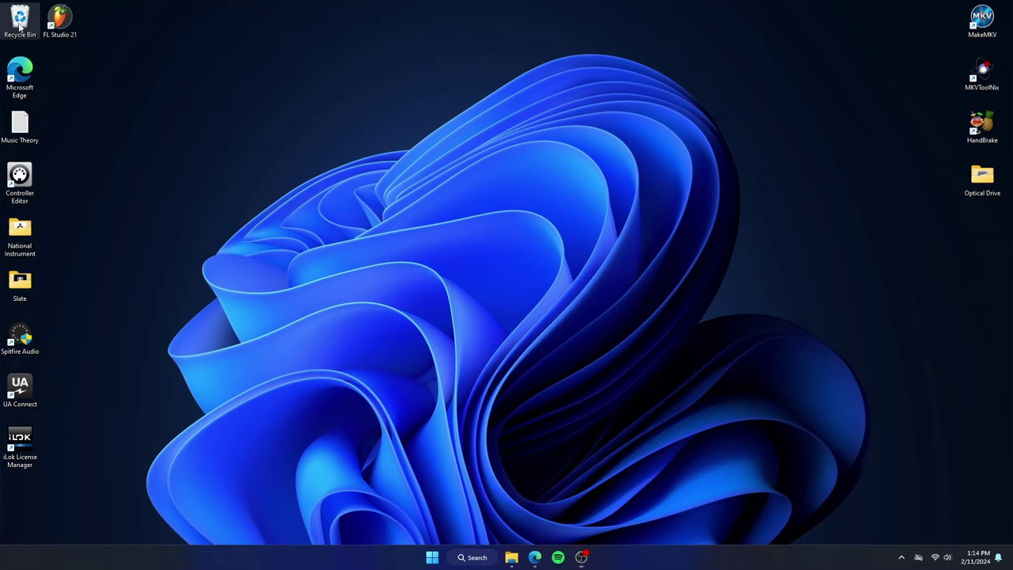